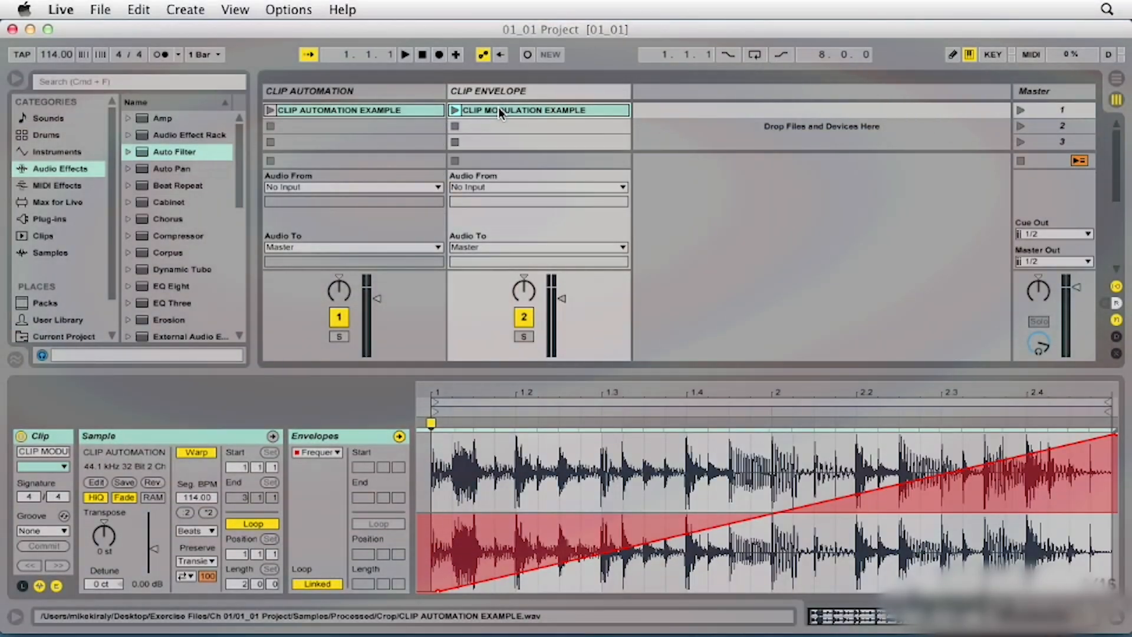
# Compare the frequency envelopes of the CLIP AUTOMATION EXAMPLE and CLIP MODULATION EXAMPLE clips.
pyautogui.click(414, 109)
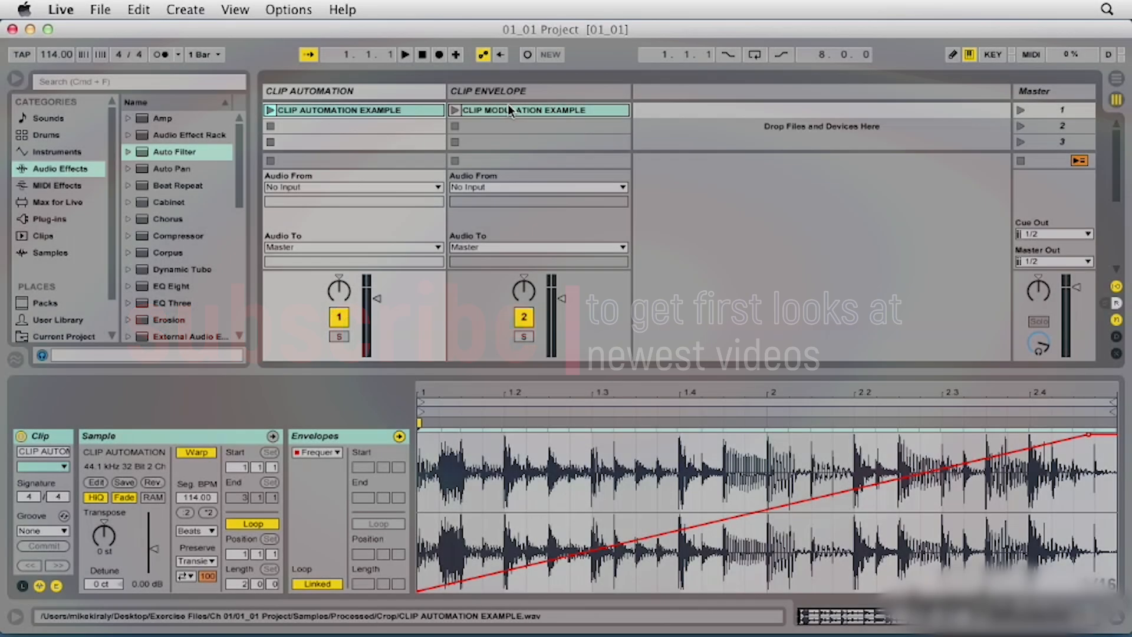
pyautogui.click(508, 110)
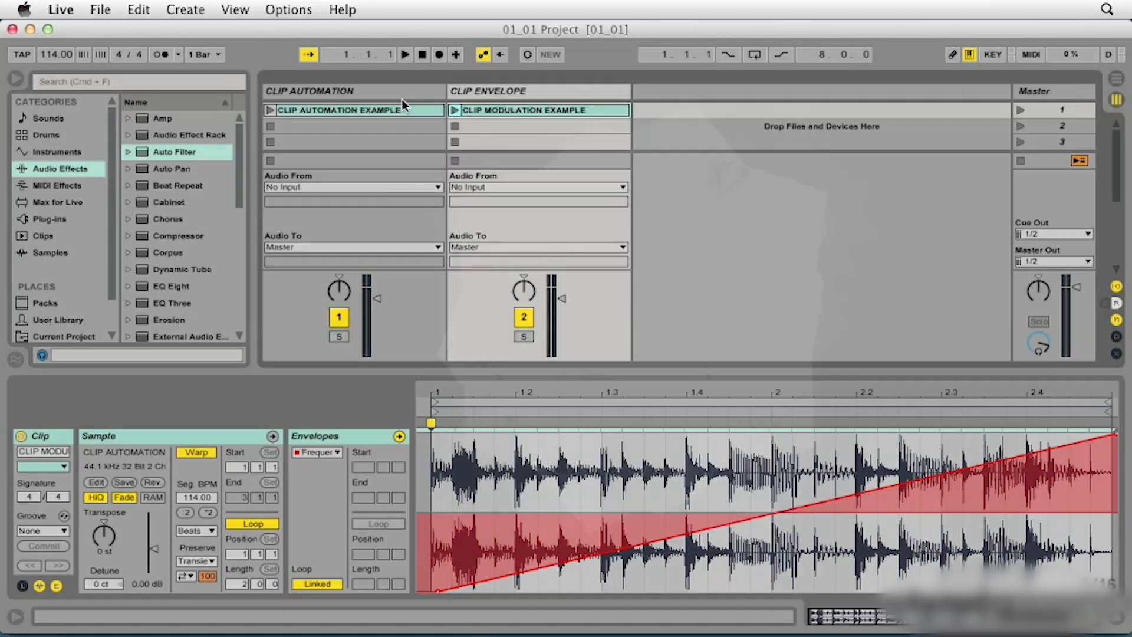
pyautogui.click(400, 111)
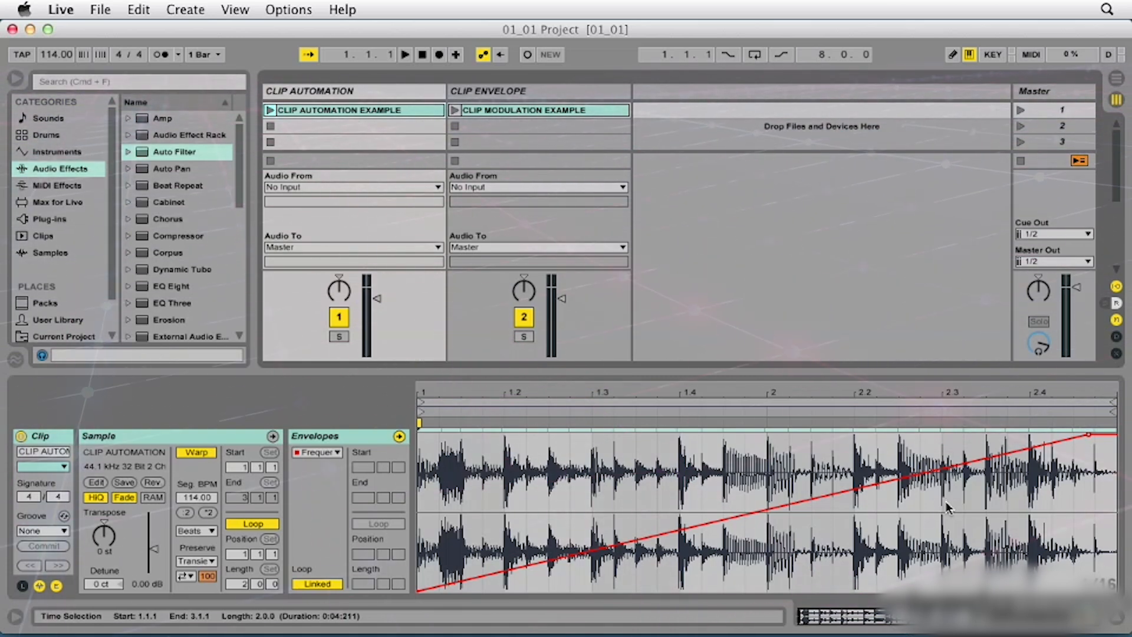
# Play the CLIP AUTOMATION EXAMPLE clip, show its track's Auto Filter, and override the filter frequency to 500 Hz.
pyautogui.click(270, 111)
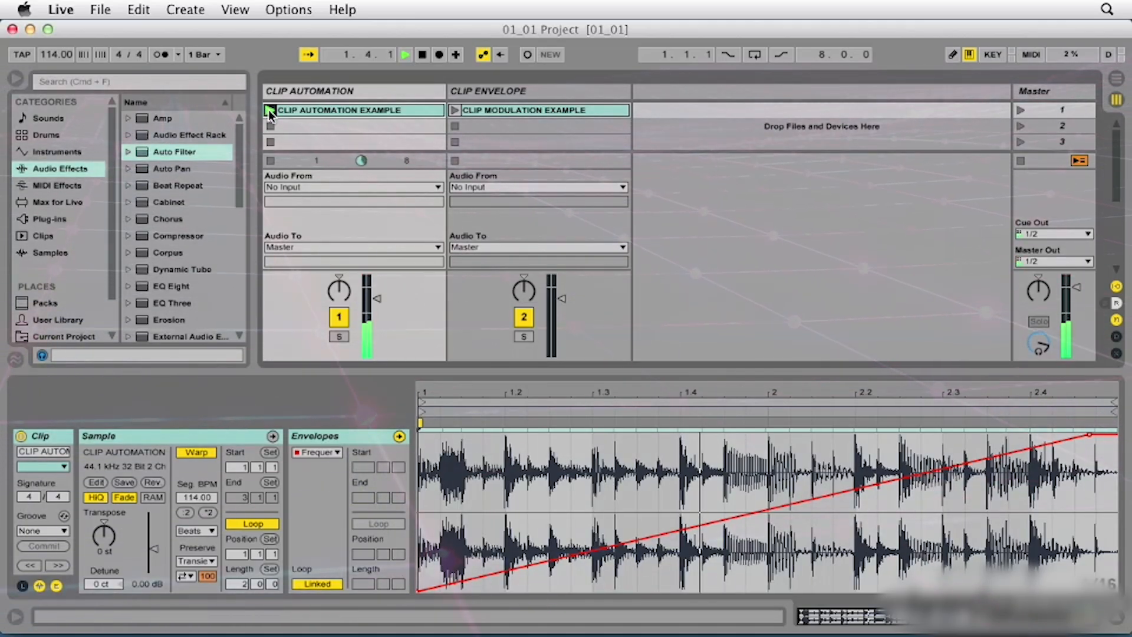
pyautogui.hotkey('shift', 'Tab')
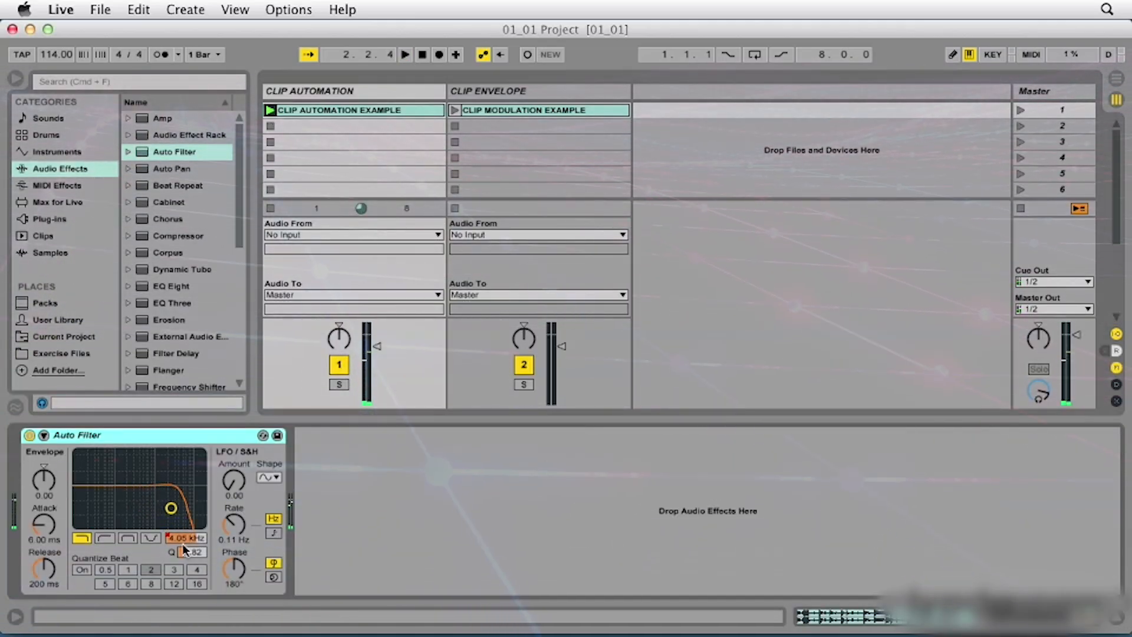
pyautogui.moveTo(183, 539); pyautogui.dragTo(183, 570)
# Resume playback, re-enable the overridden automation, and stop playback again.
pyautogui.press('space')
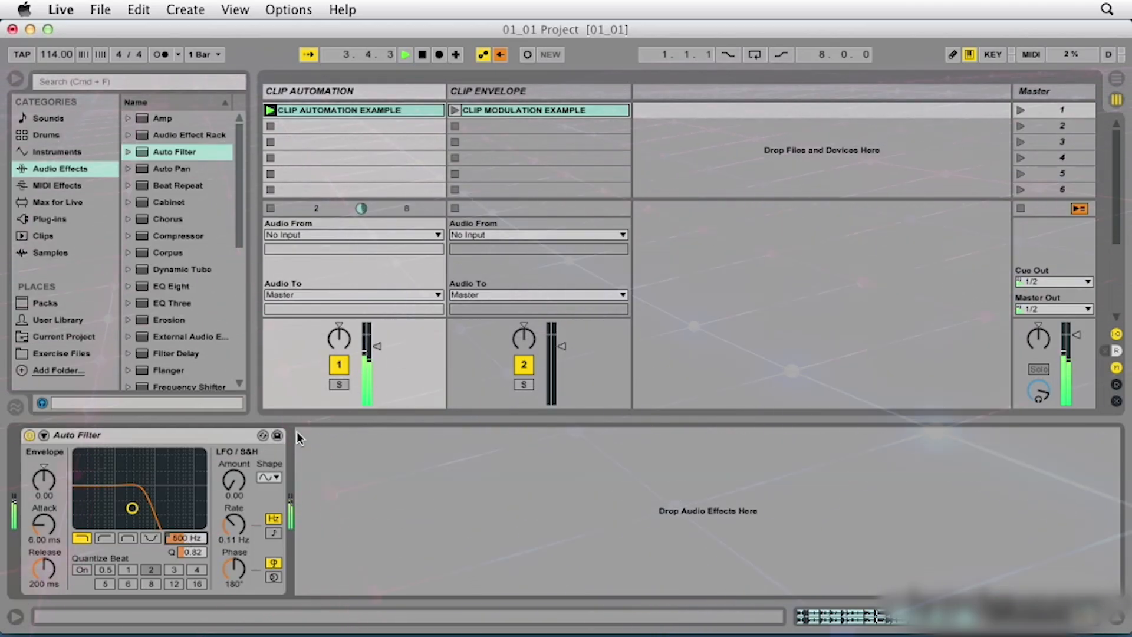
pyautogui.click(500, 54)
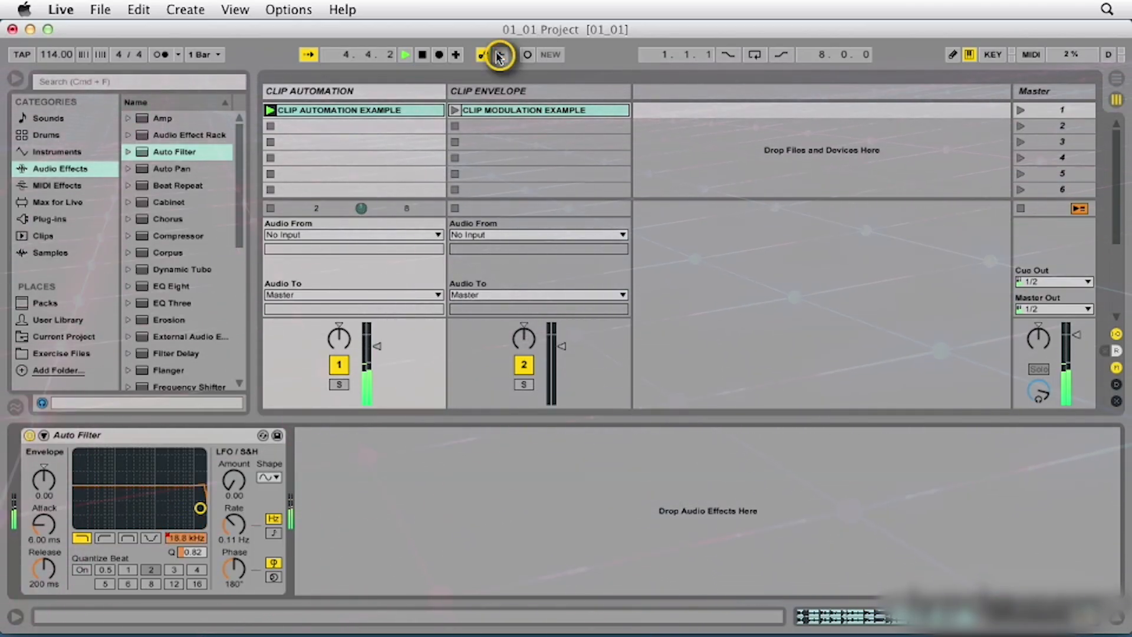
pyautogui.press('space')
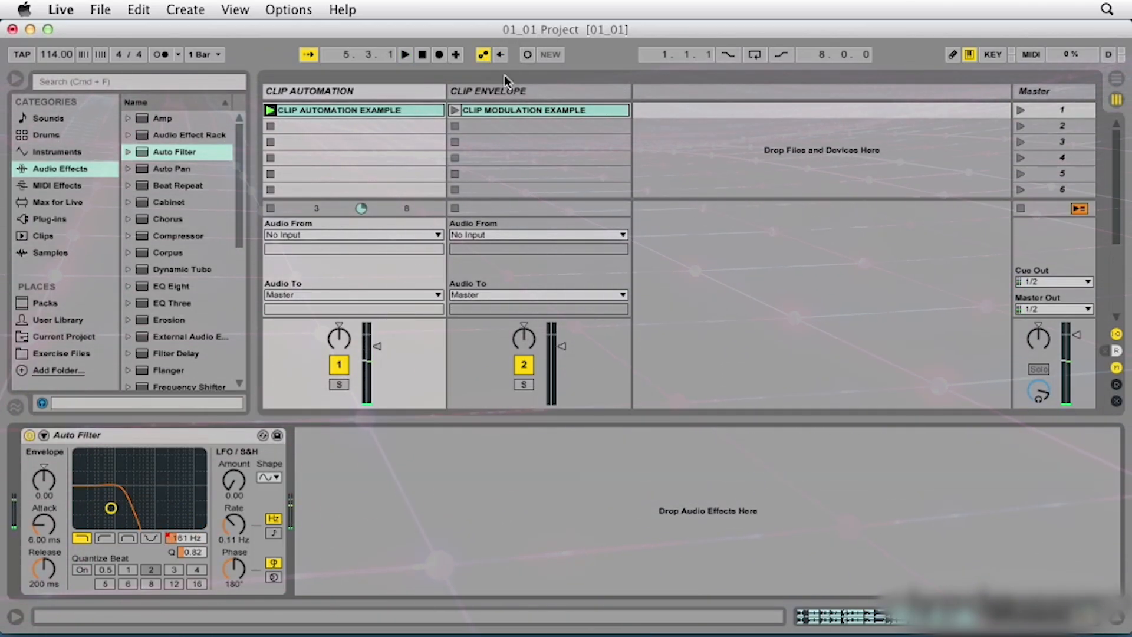
# Launch the CLIP MODULATION EXAMPLE clip with the automation clip stopped, and show the Auto Filter on the CLIP ENVELOPE track.
pyautogui.doubleClick(522, 112)
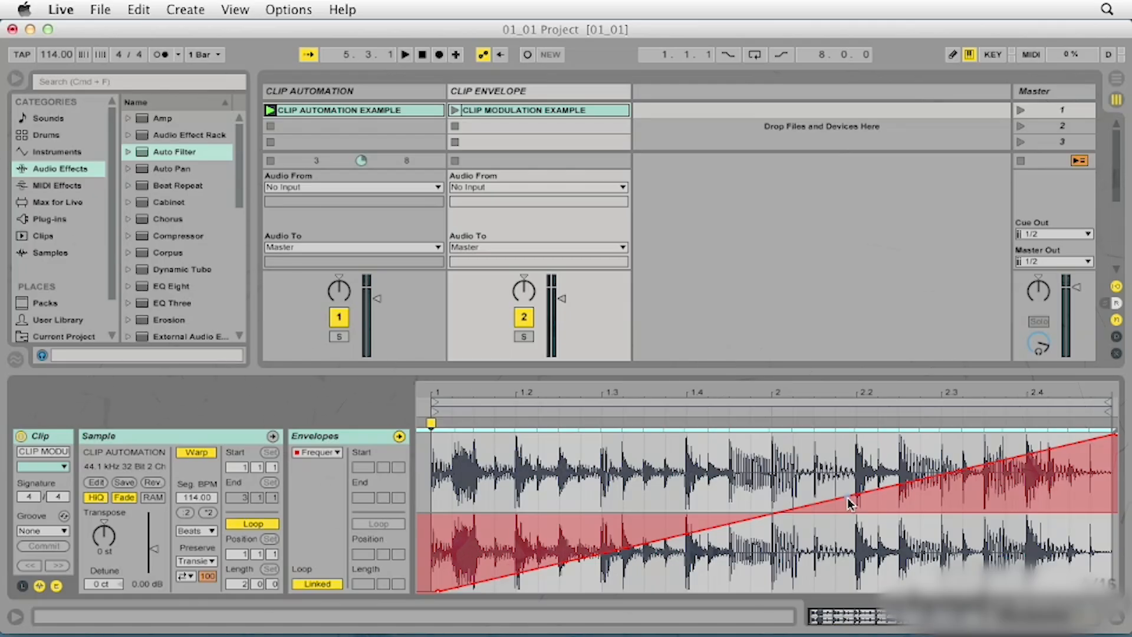
pyautogui.click(455, 111)
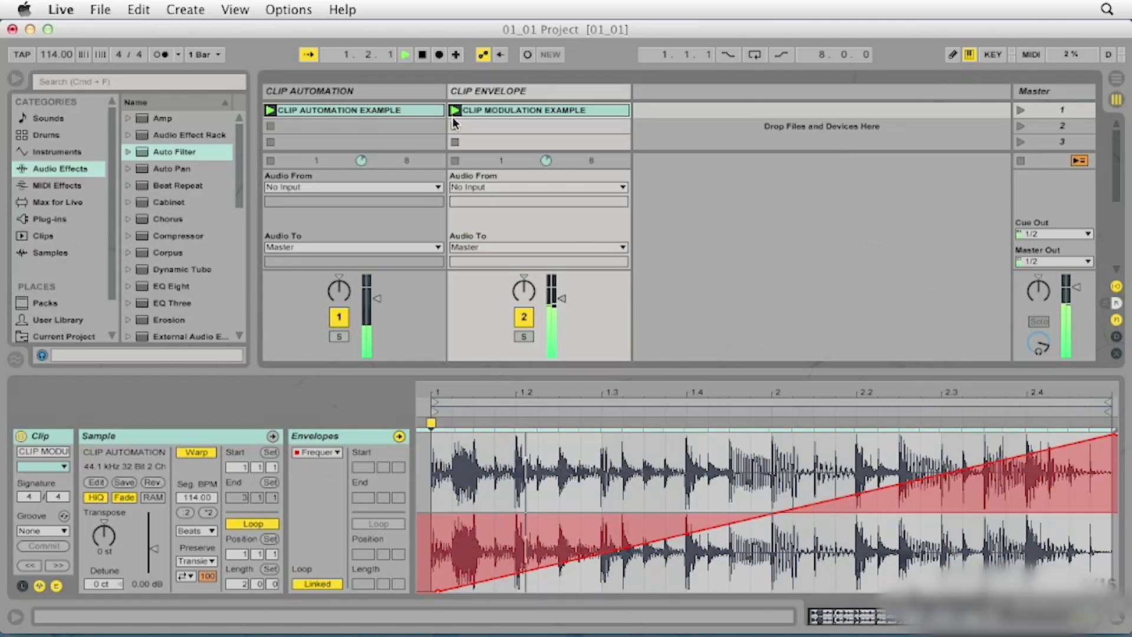
pyautogui.click(271, 126)
pyautogui.click(495, 98)
pyautogui.doubleClick(494, 96)
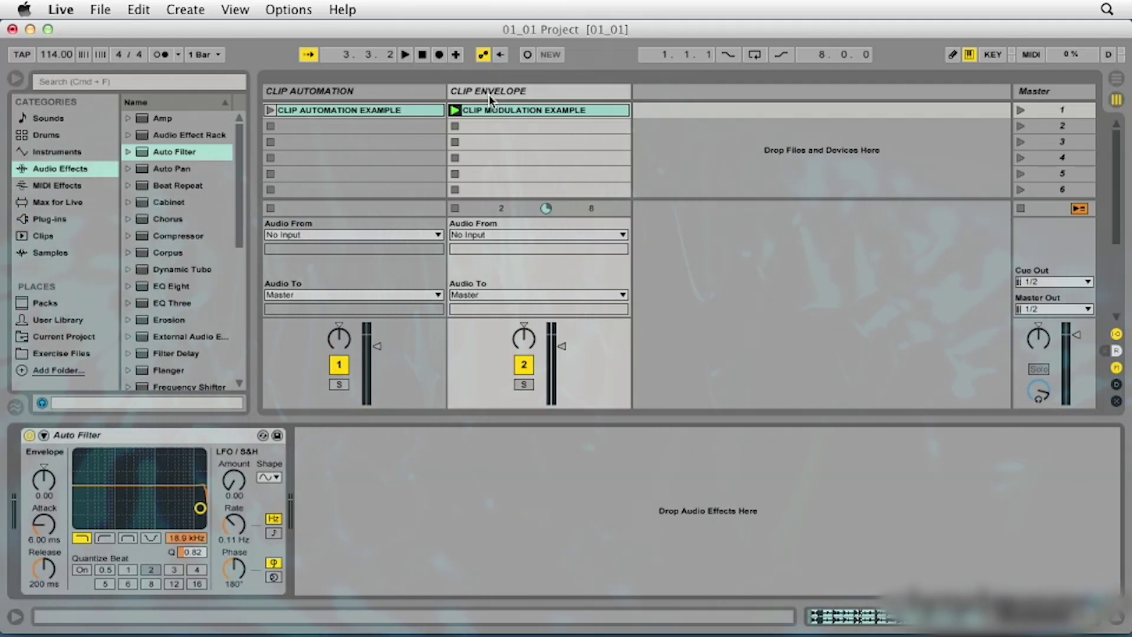
# Adjust the CLIP ENVELOPE track's Auto Filter frequency to about 19.9 kHz during playback, and stop playback.
pyautogui.press('space')
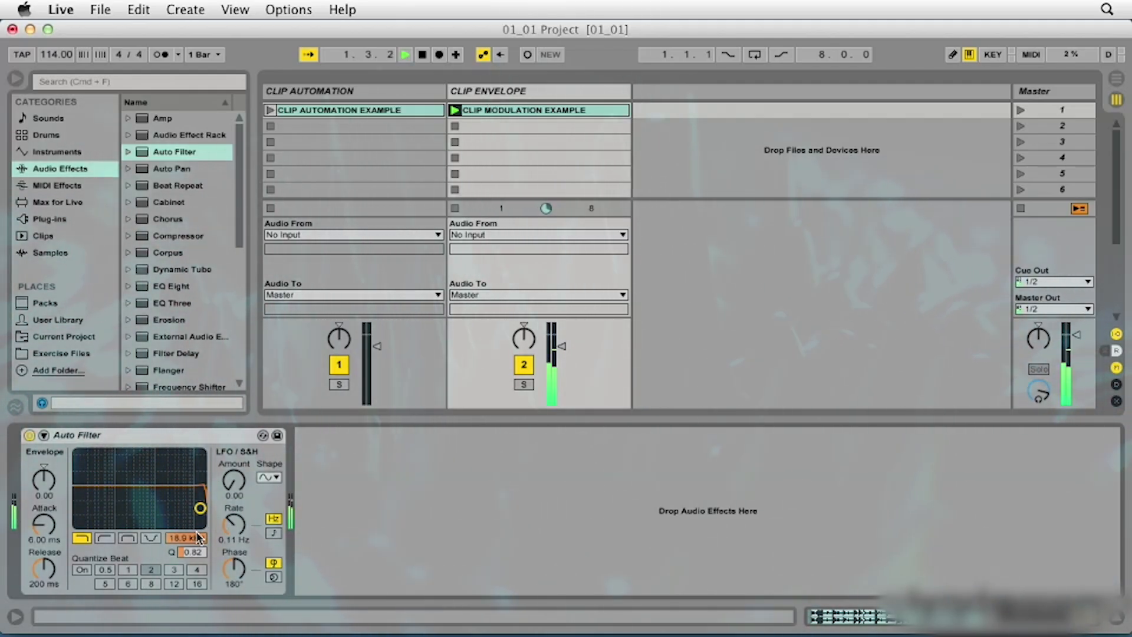
pyautogui.moveTo(198, 536)
pyautogui.mouseDown()
pyautogui.moveTo(198, 587)
pyautogui.moveTo(198, 534)
pyautogui.mouseUp()
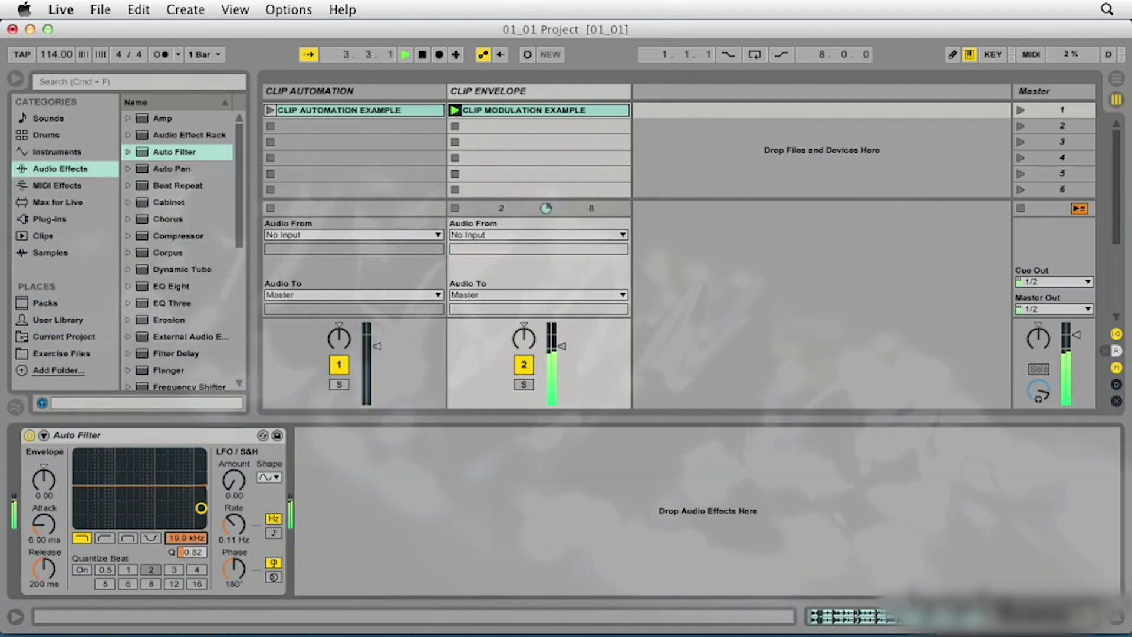
pyautogui.press('space')
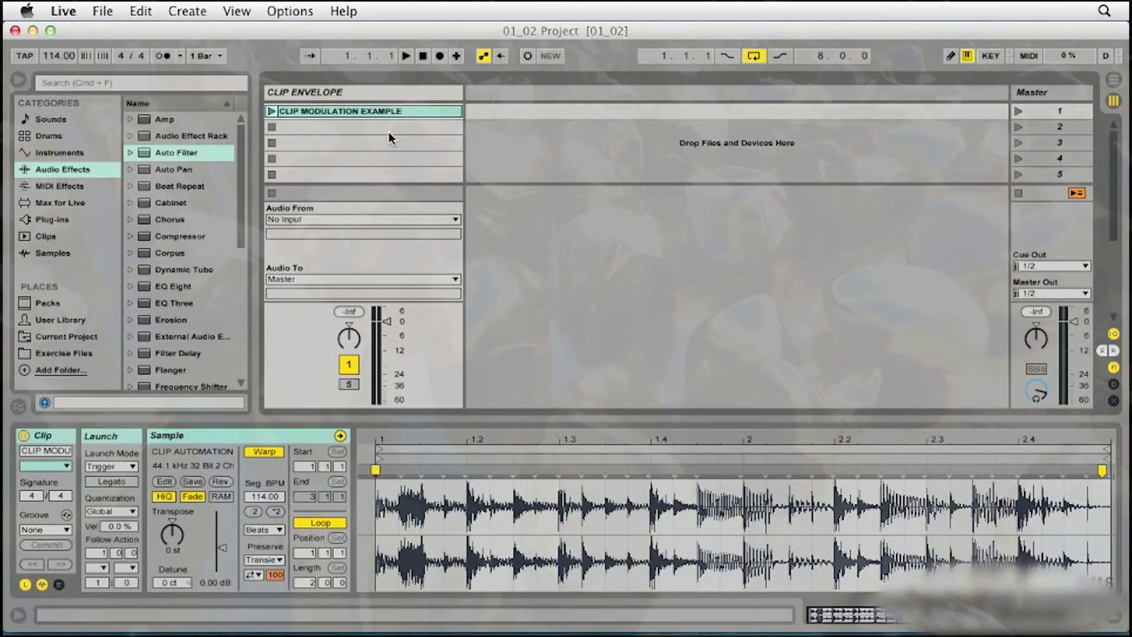
# Show the Envelopes box of the CLIP MODULATION EXAMPLE clip in the 01_02 project.
pyautogui.click(59, 585)
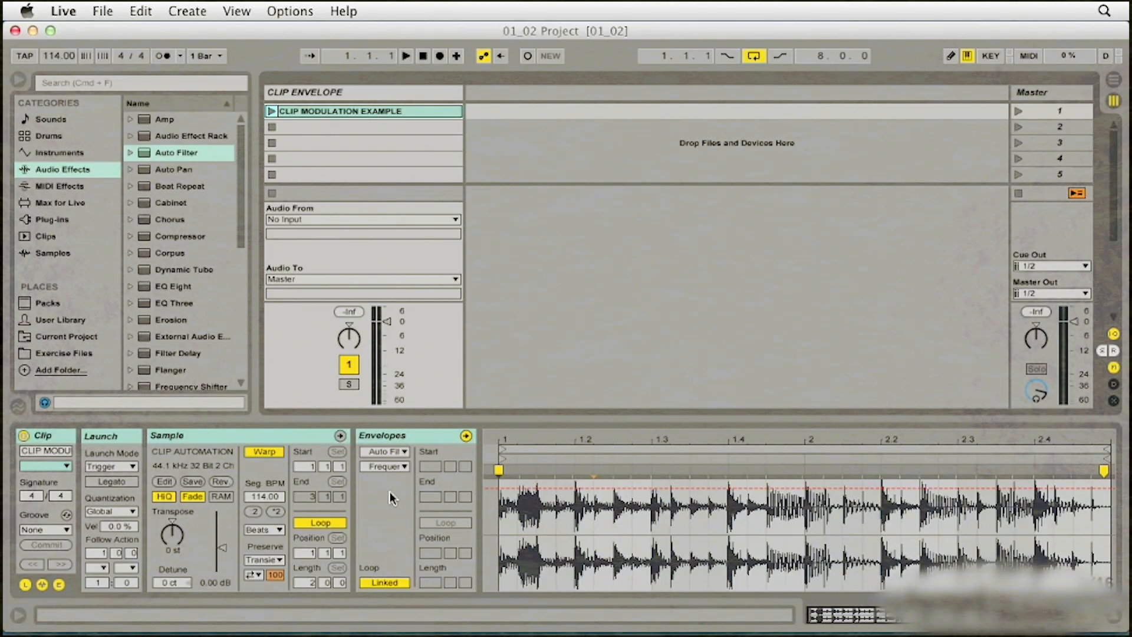
pyautogui.click(59, 585)
pyautogui.click(59, 585)
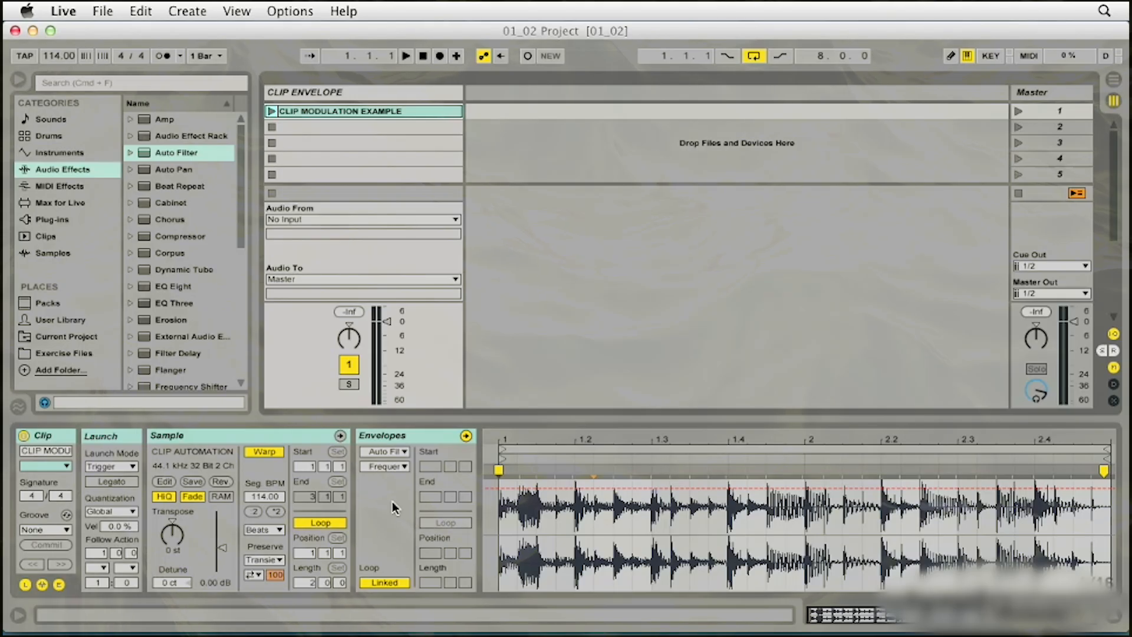
# Display the clip's modulation envelopes and select the Auto Filter's Frequency Modulation as the envelope parameter.
pyautogui.click(389, 468)
pyautogui.click(400, 204)
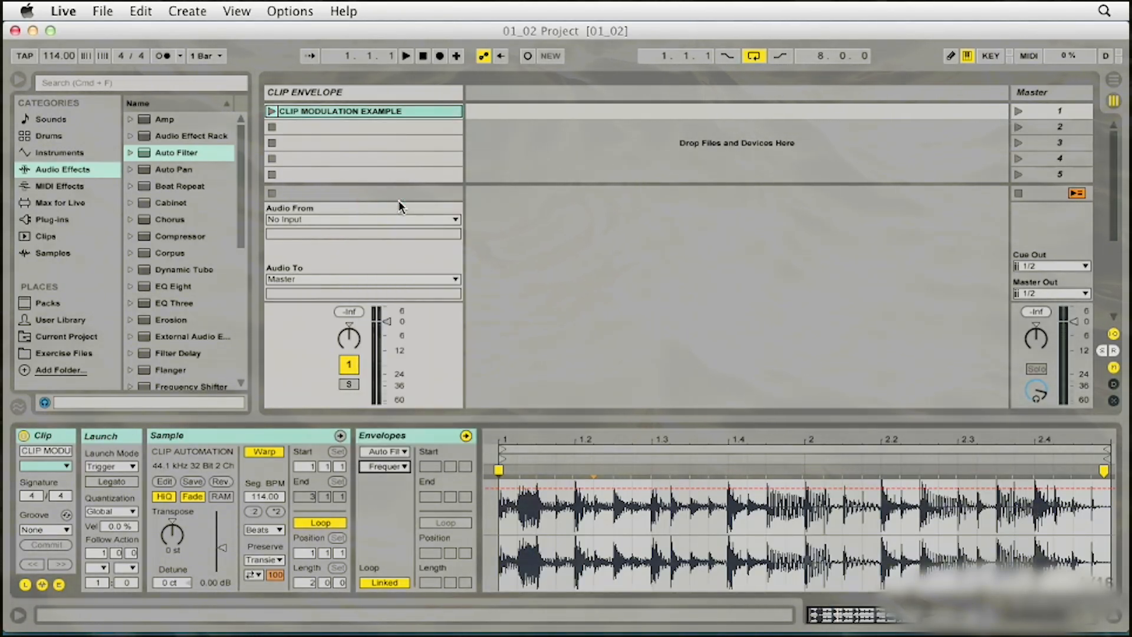
pyautogui.rightClick(597, 515)
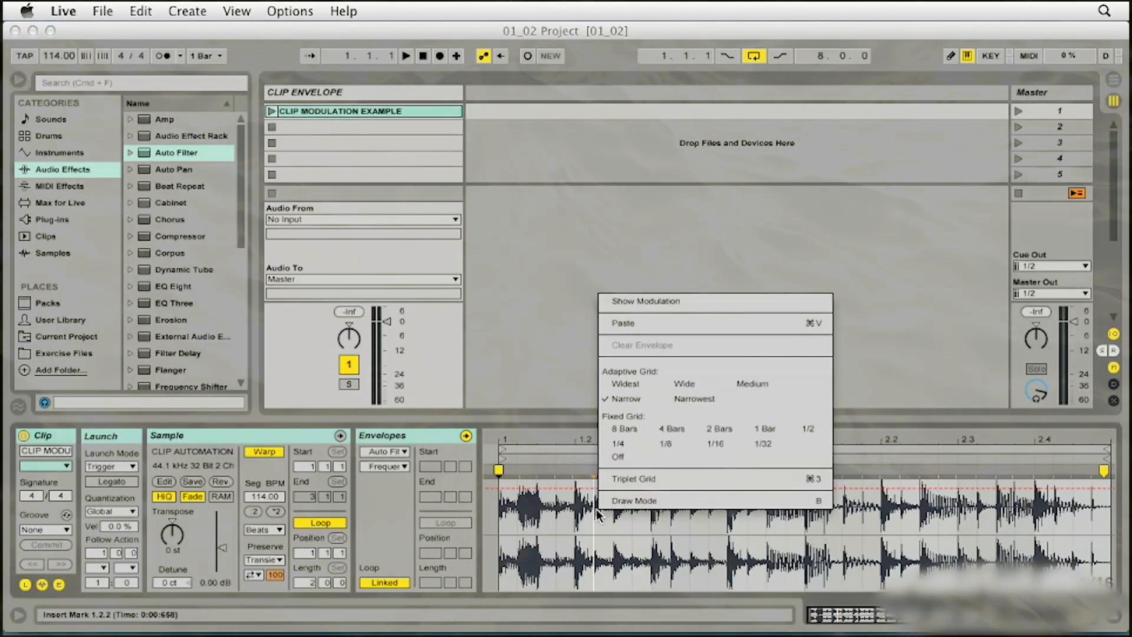
pyautogui.click(640, 301)
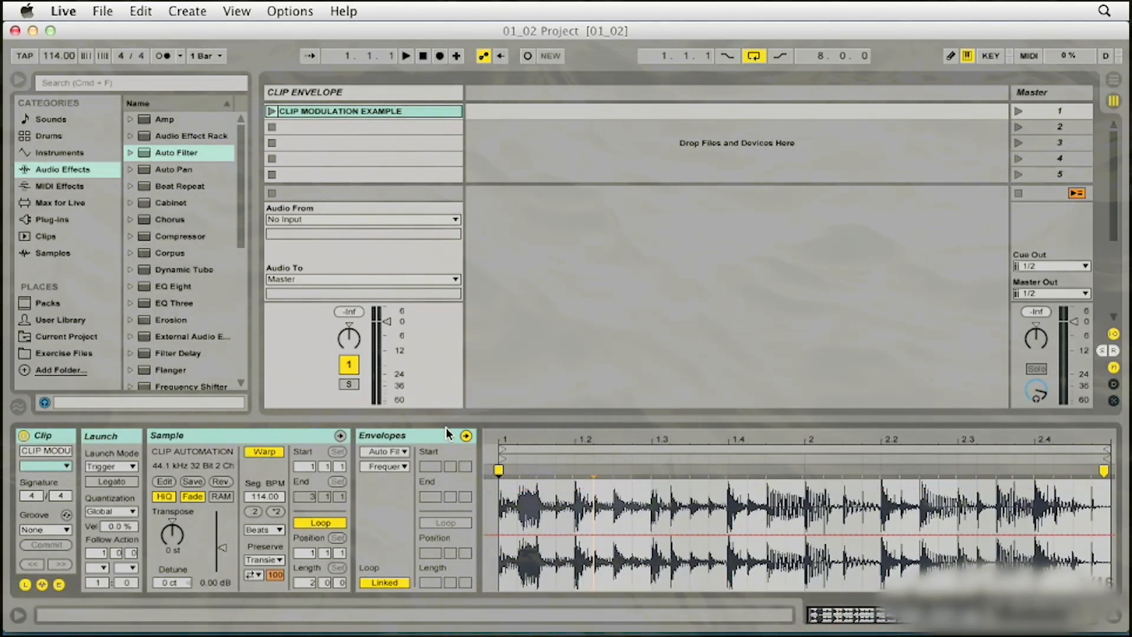
pyautogui.click(407, 466)
pyautogui.click(455, 202)
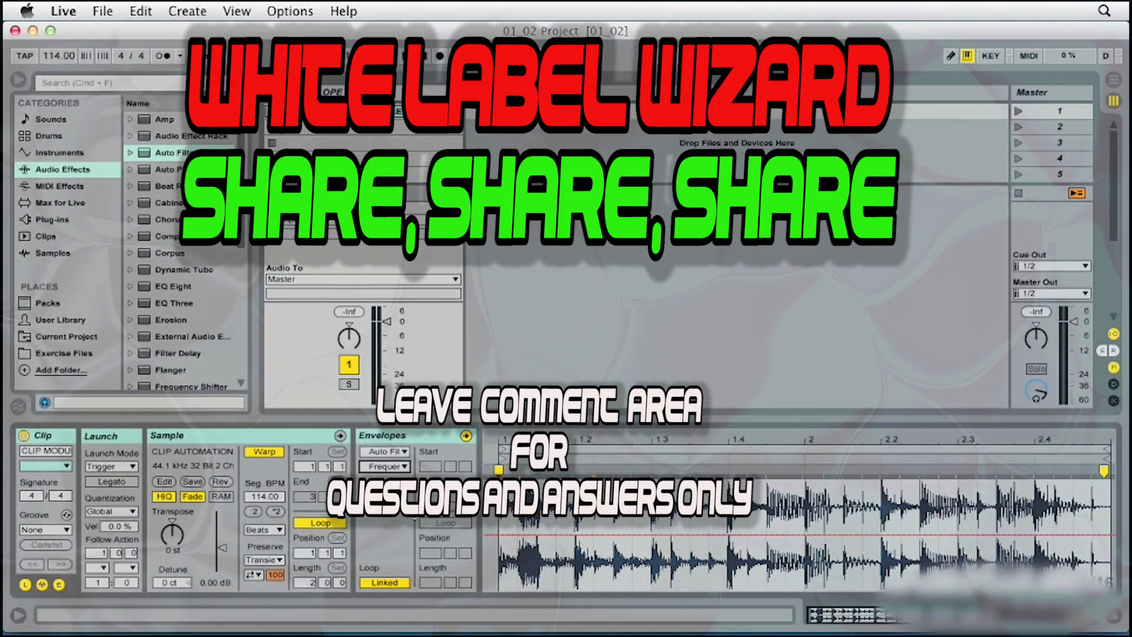
pyautogui.click(395, 466)
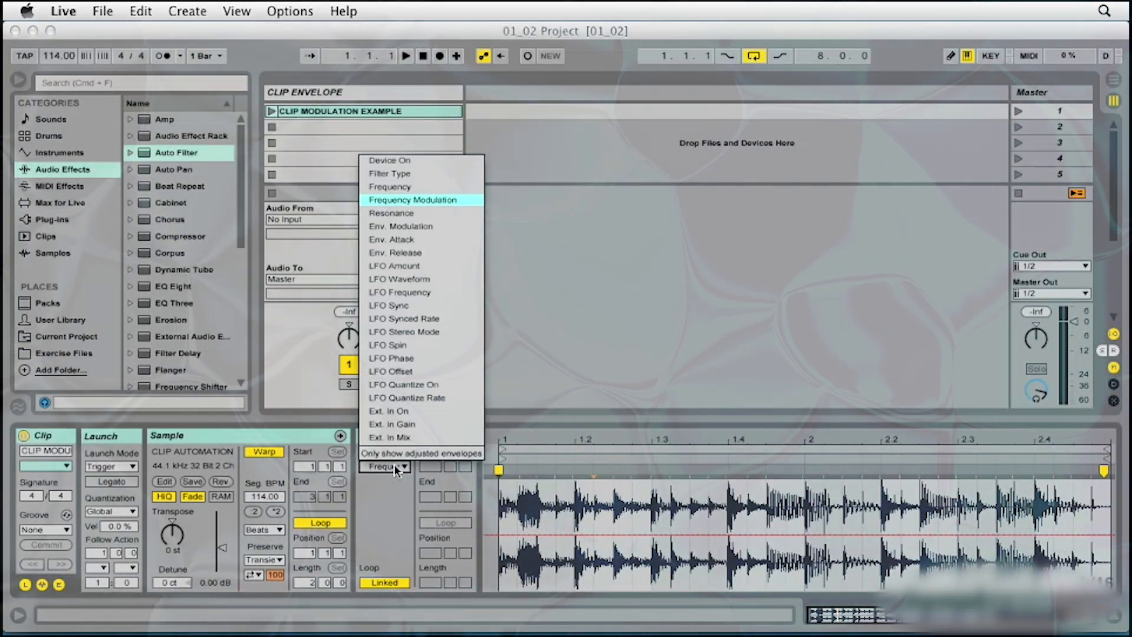
pyautogui.click(395, 467)
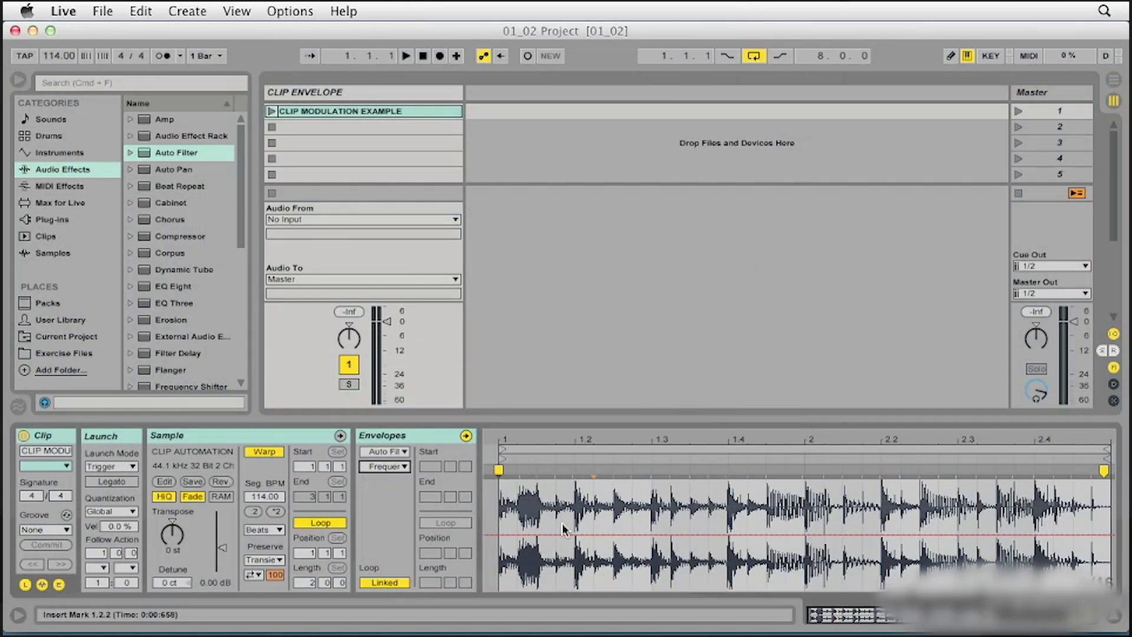
# Shape the Frequency Modulation envelope as a rising ramp from -50% at the clip's start to the maximum at its end.
pyautogui.moveTo(505, 535); pyautogui.dragTo(504, 590)
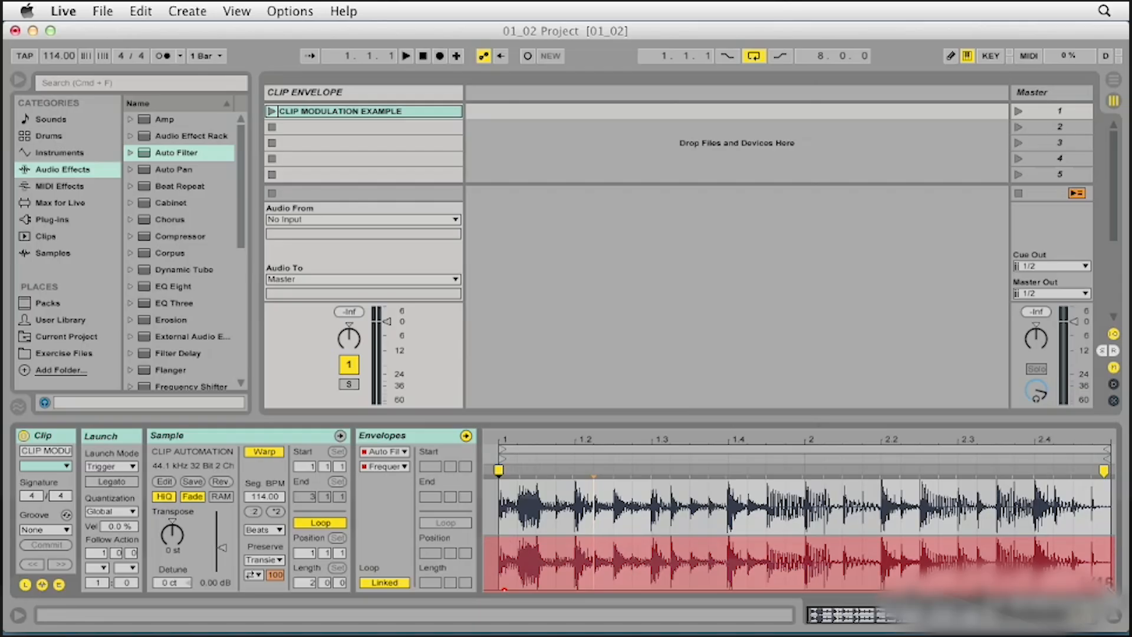
pyautogui.moveTo(1110, 590); pyautogui.dragTo(1111, 485)
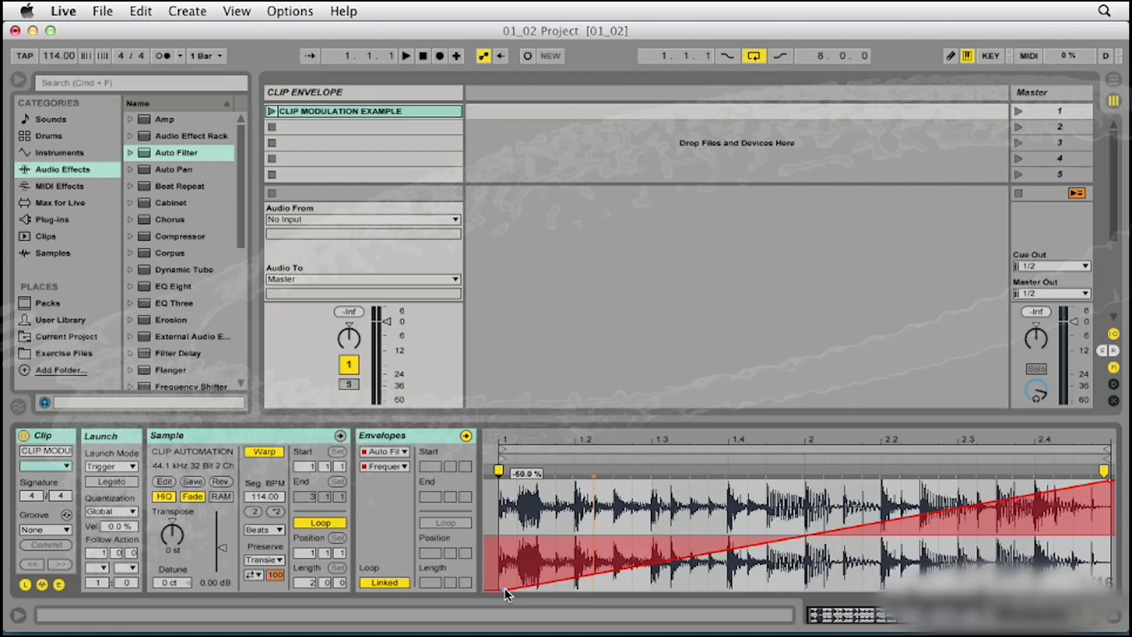
# Show the track's devices and set the Auto Filter frequency to 500 Hz.
pyautogui.hotkey('shift', 'Tab')
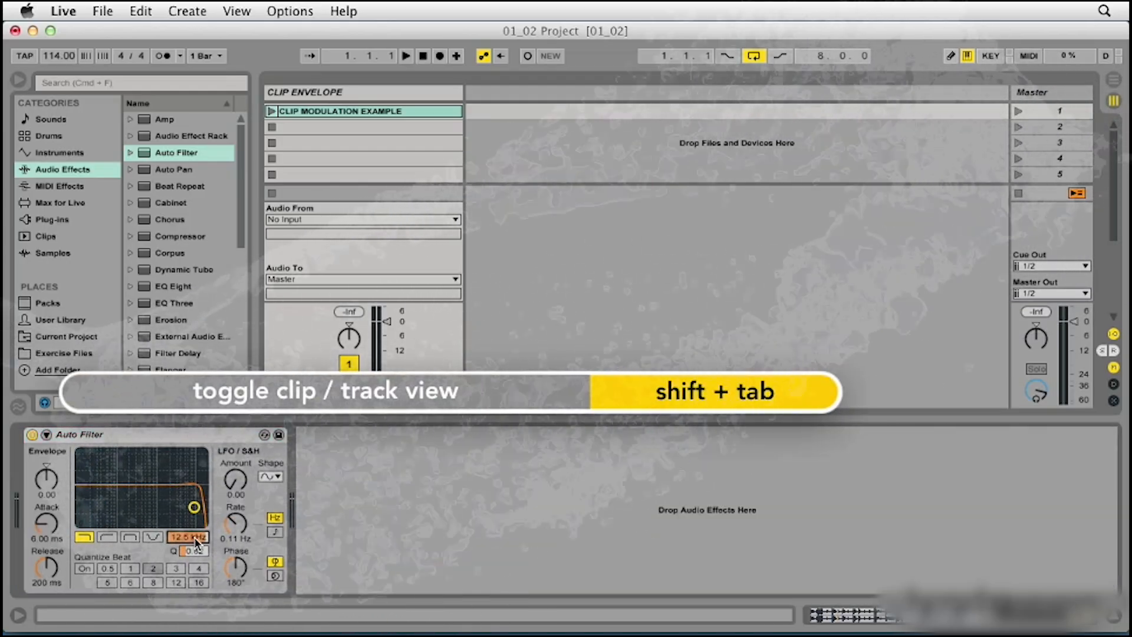
pyautogui.write('500')
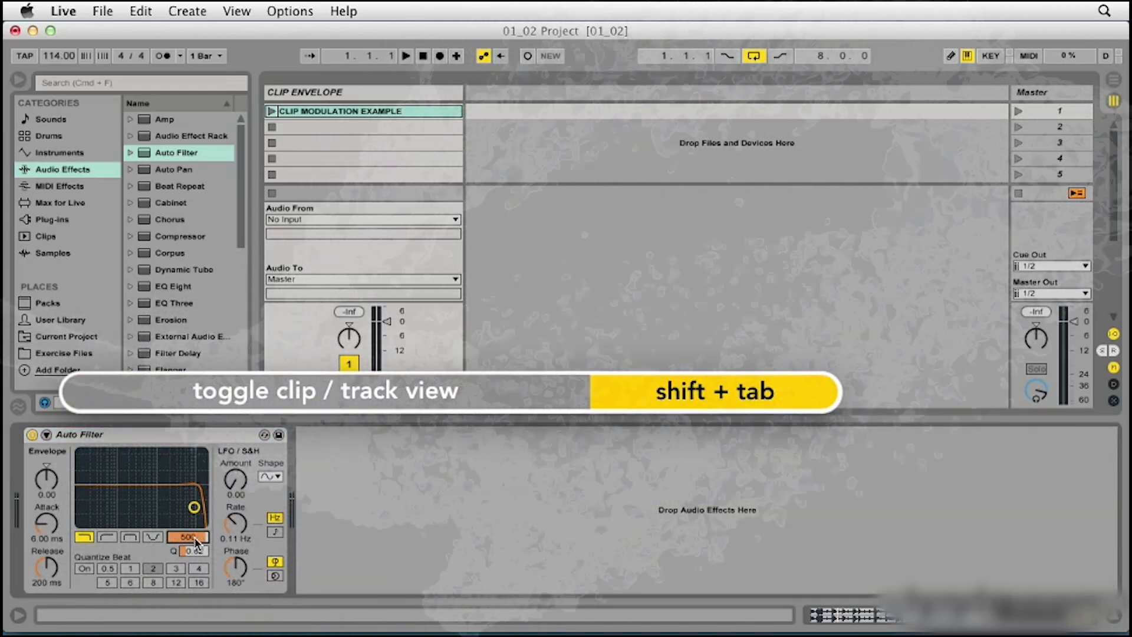
pyautogui.press('Return')
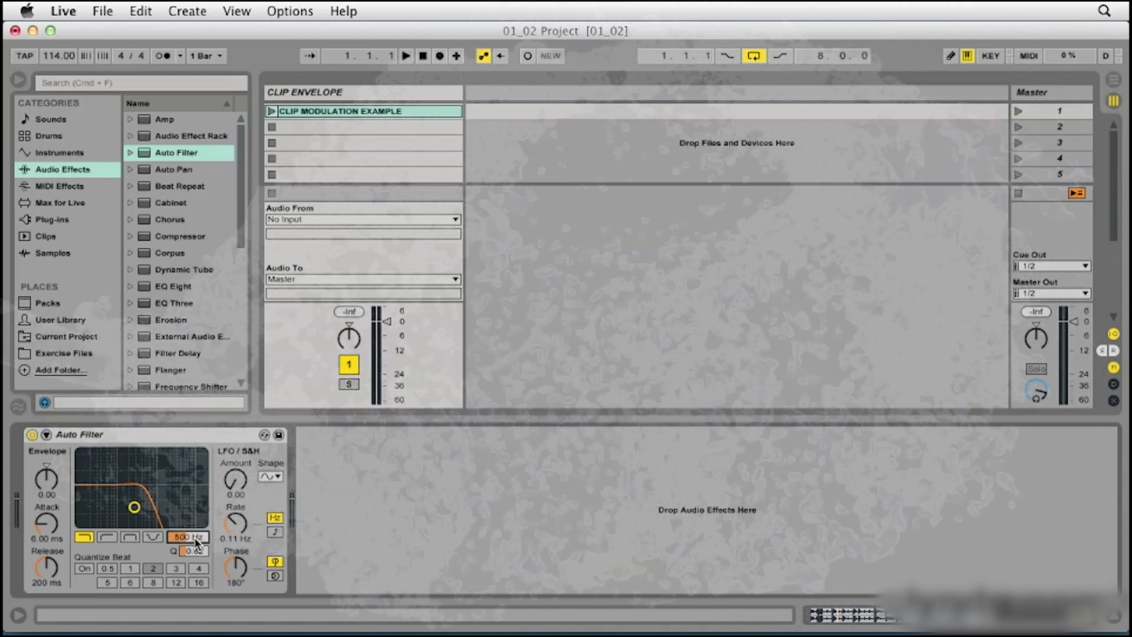
# Reopen the clip's Auto Filter Frequency Modulation envelope and audition the clip briefly.
pyautogui.click(376, 113)
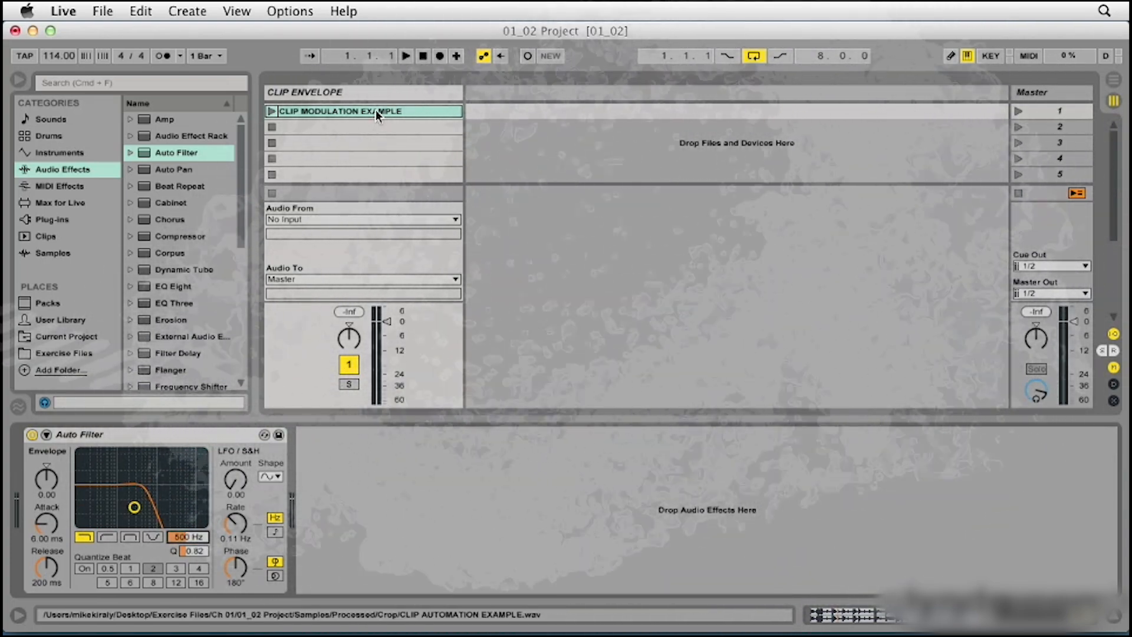
pyautogui.doubleClick(376, 112)
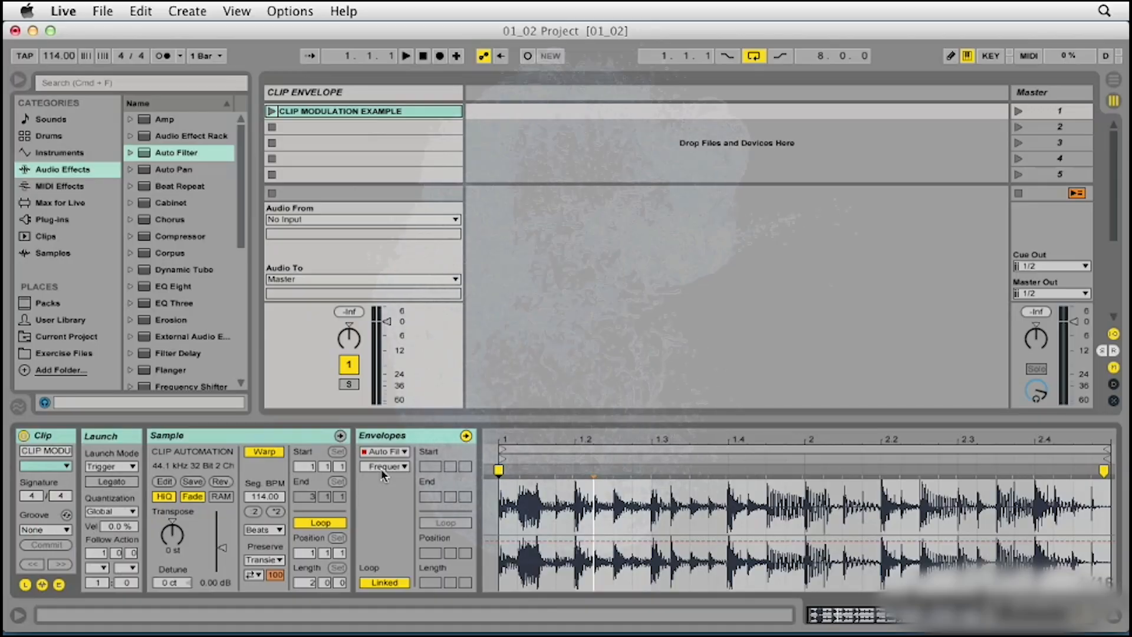
pyautogui.click(384, 469)
pyautogui.click(437, 203)
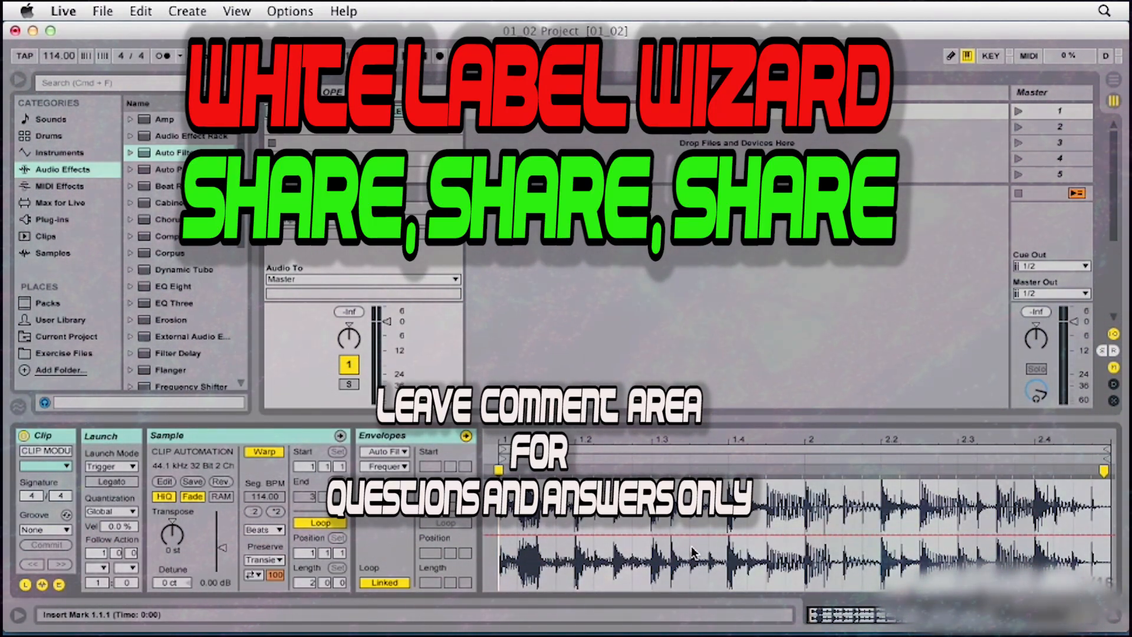
pyautogui.press('space')
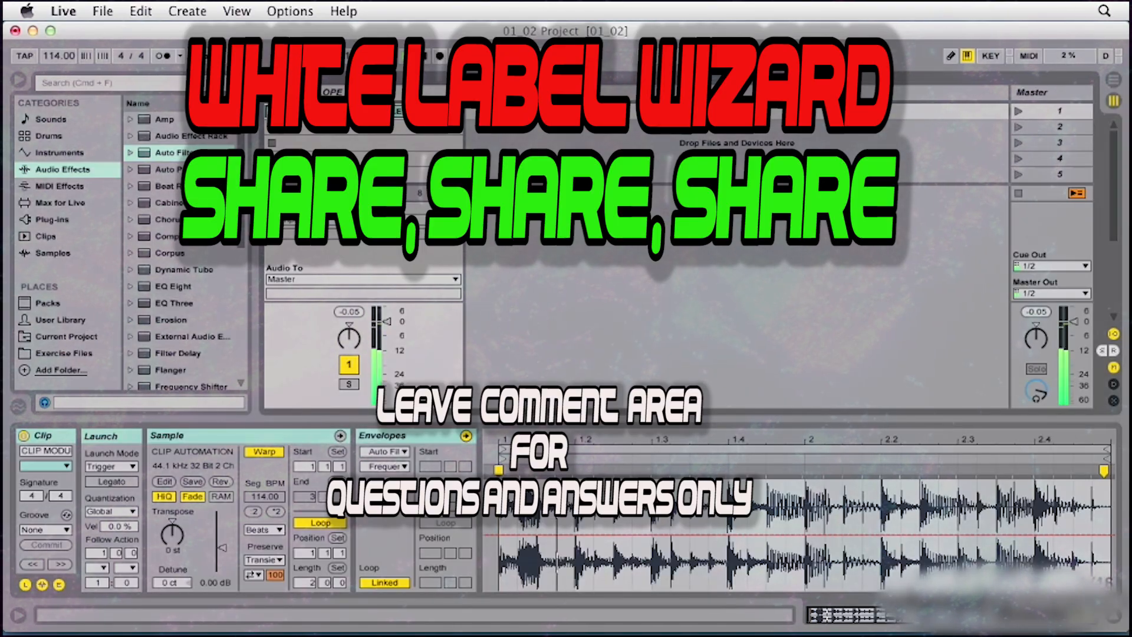
pyautogui.press('space')
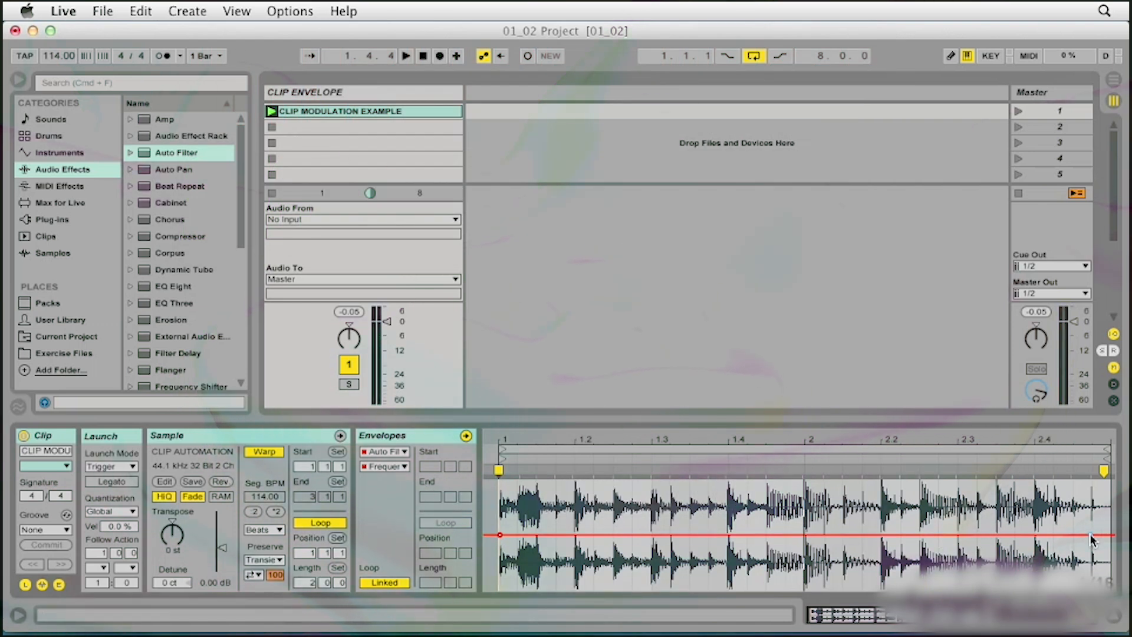
# Raise the end of the Frequency Modulation envelope to 50%, and lower that end point to -50%.
pyautogui.moveTo(1091, 539); pyautogui.dragTo(1091, 482)
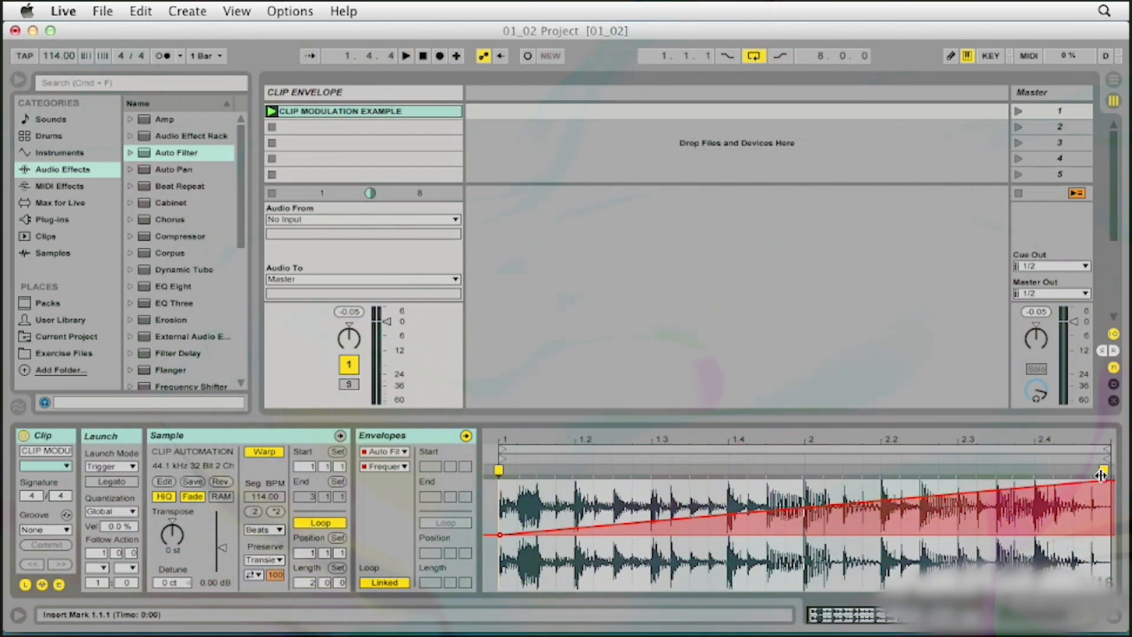
pyautogui.moveTo(1104, 482)
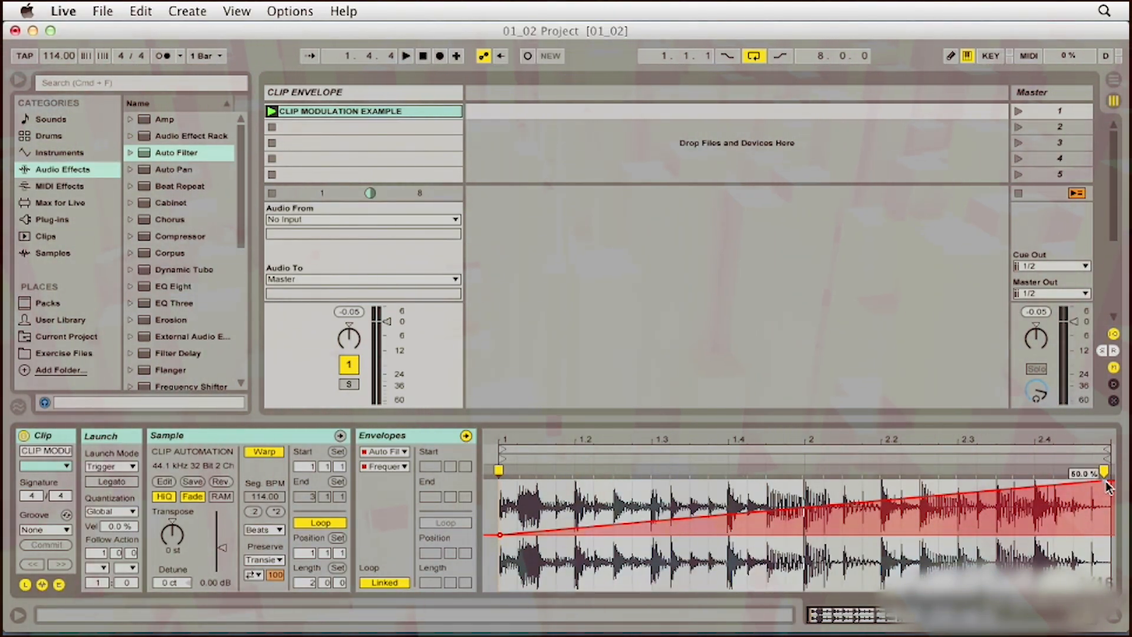
pyautogui.moveTo(1104, 480); pyautogui.dragTo(1105, 590)
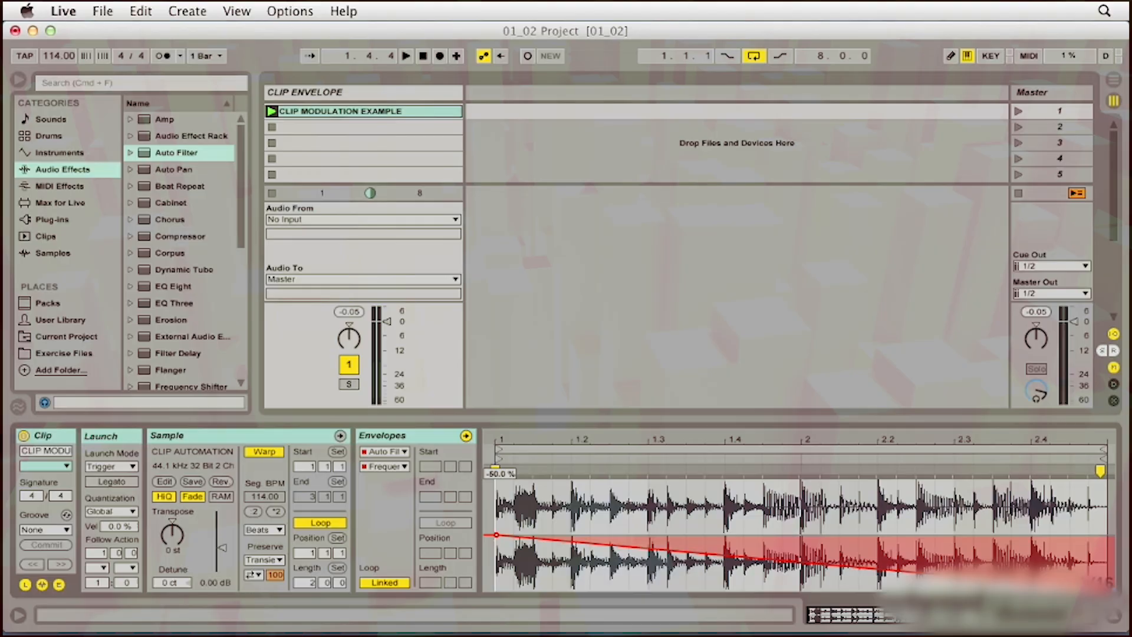
# Show the track's devices and raise the Auto Filter frequency to 19.9 kHz.
pyautogui.moveTo(1107, 589)
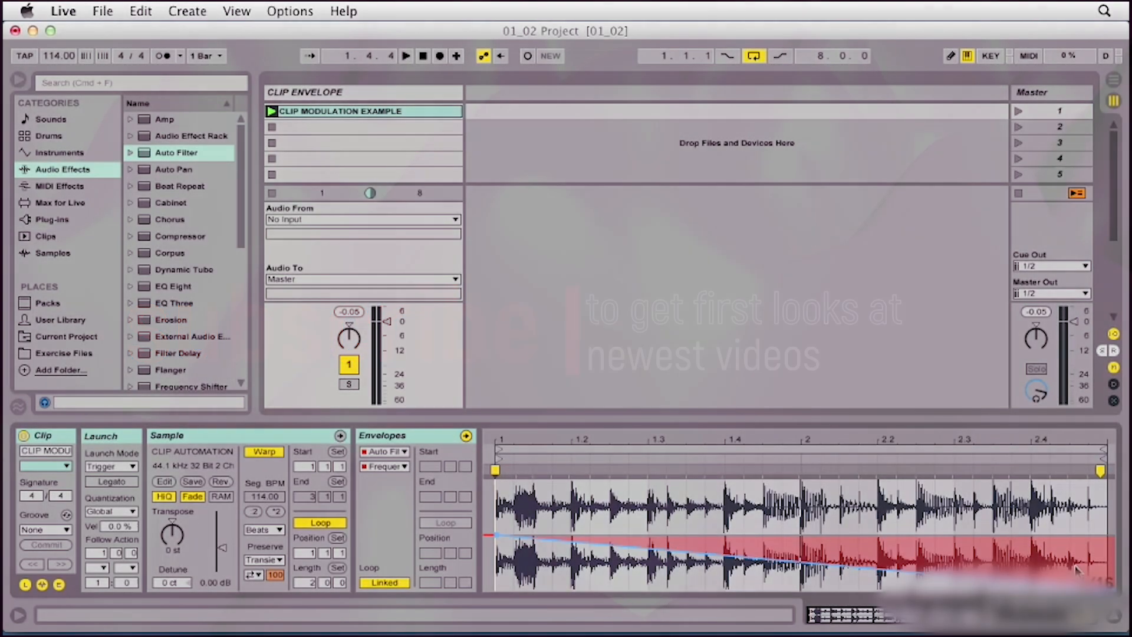
pyautogui.hotkey('shift', 'Tab')
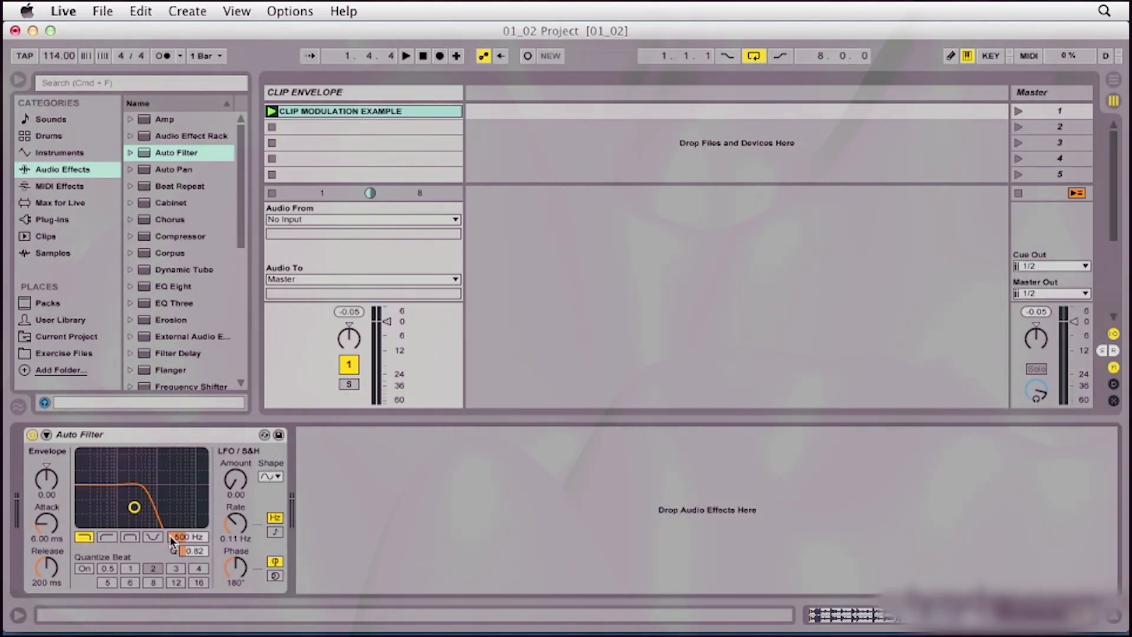
pyautogui.moveTo(188, 537); pyautogui.dragTo(188, 475)
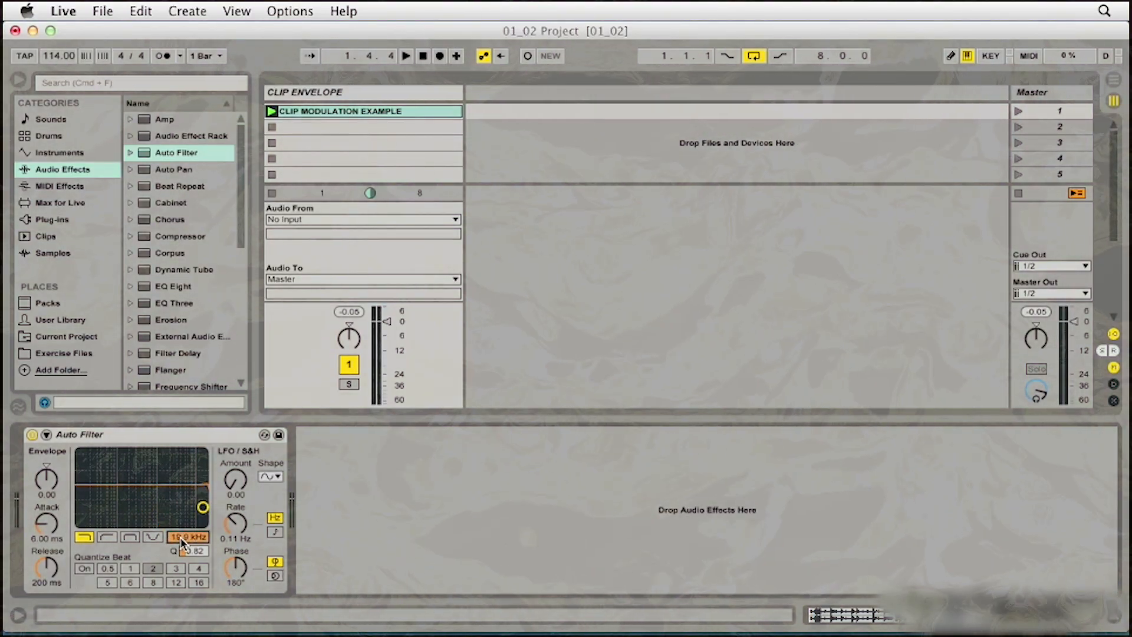
# Reopen the clip's Frequency Modulation envelope, raise its end point to the maximum, and audition the clip.
pyautogui.hotkey('shift', 'Tab')
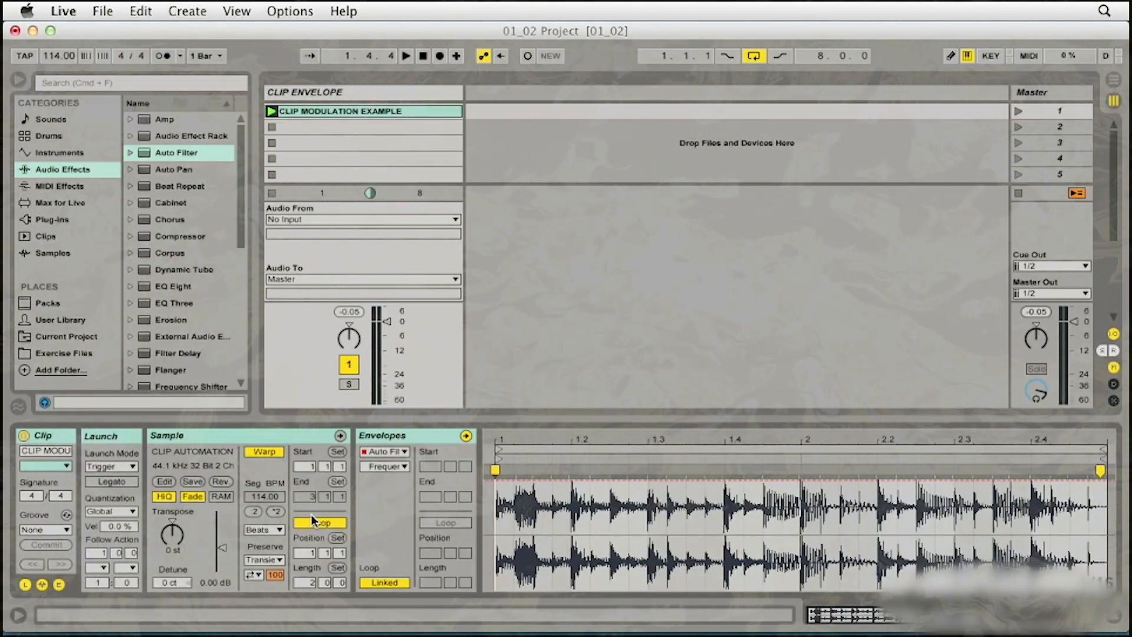
pyautogui.click(386, 466)
pyautogui.click(416, 200)
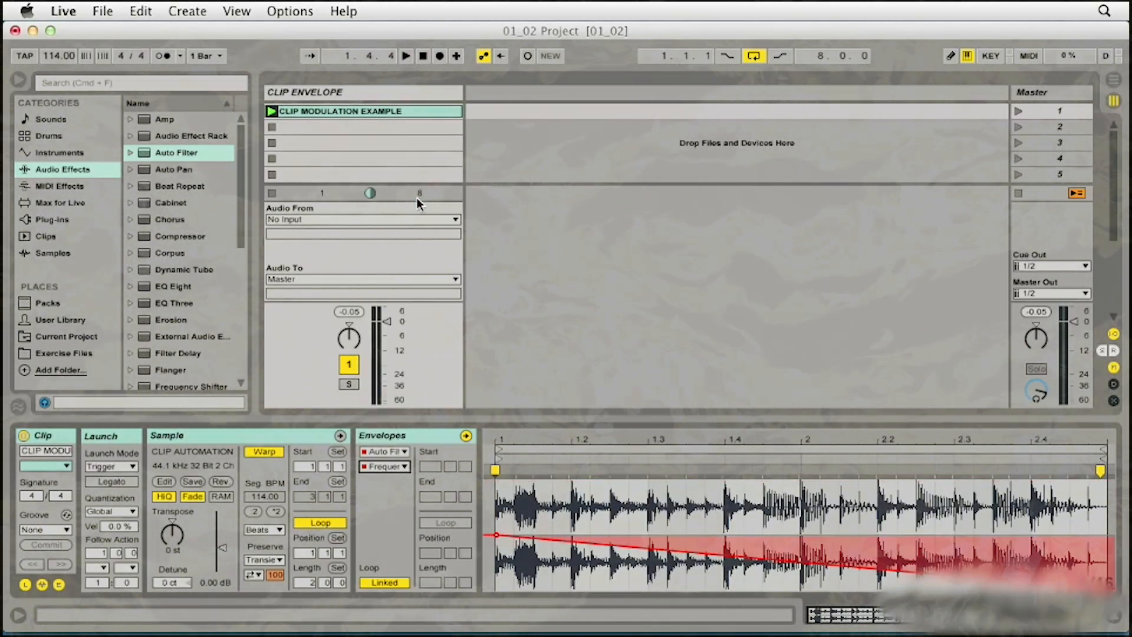
pyautogui.moveTo(1101, 589); pyautogui.dragTo(1097, 481)
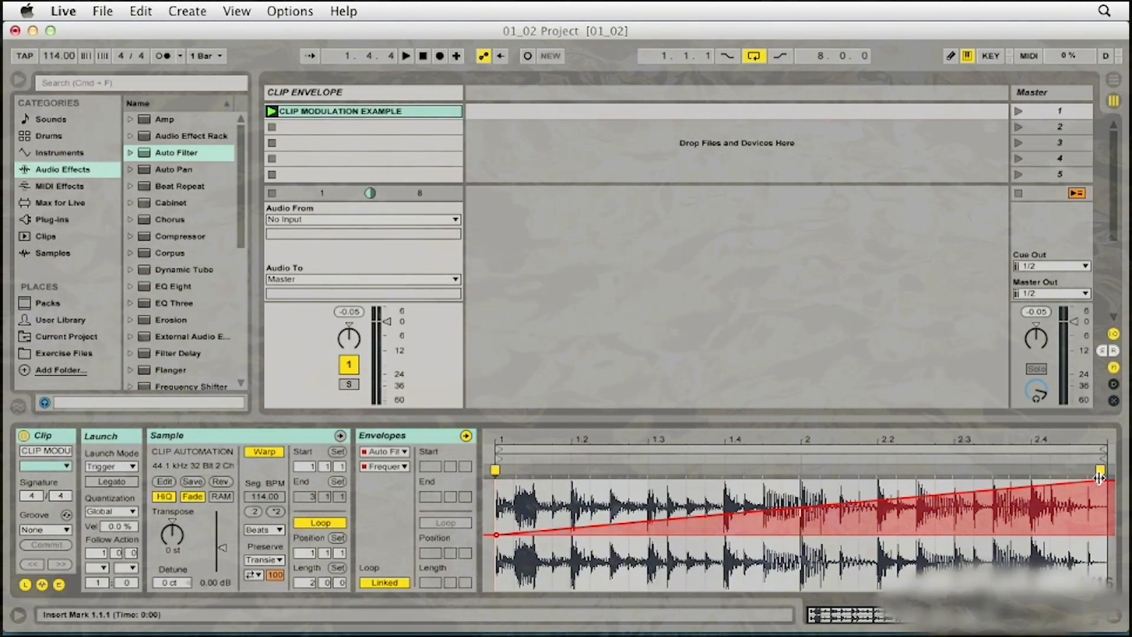
pyautogui.press('space')
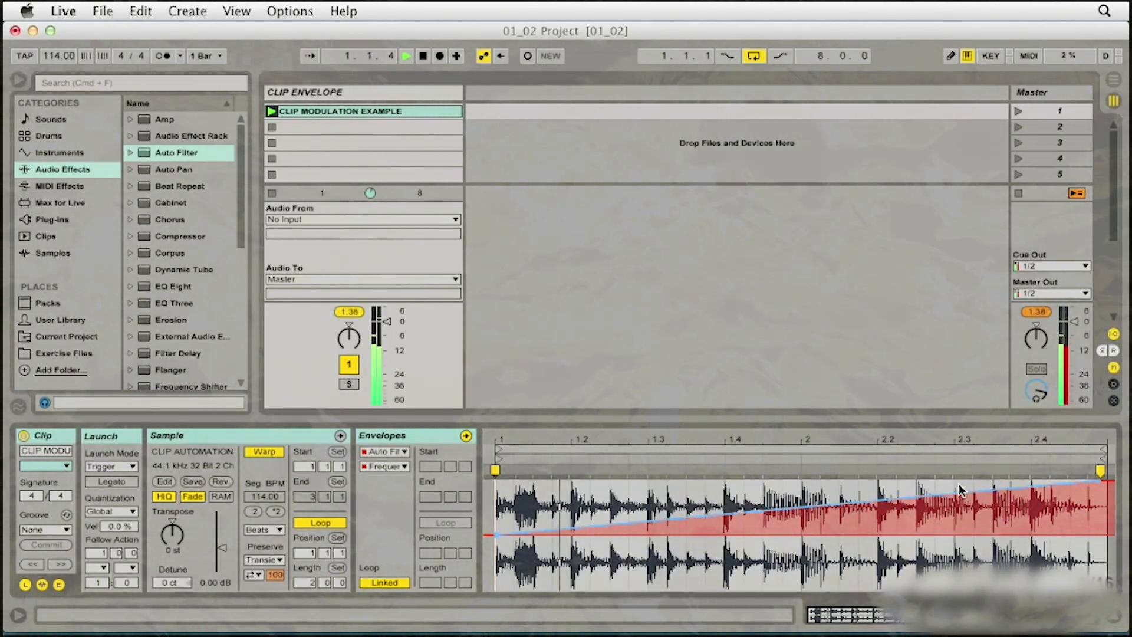
pyautogui.press('space')
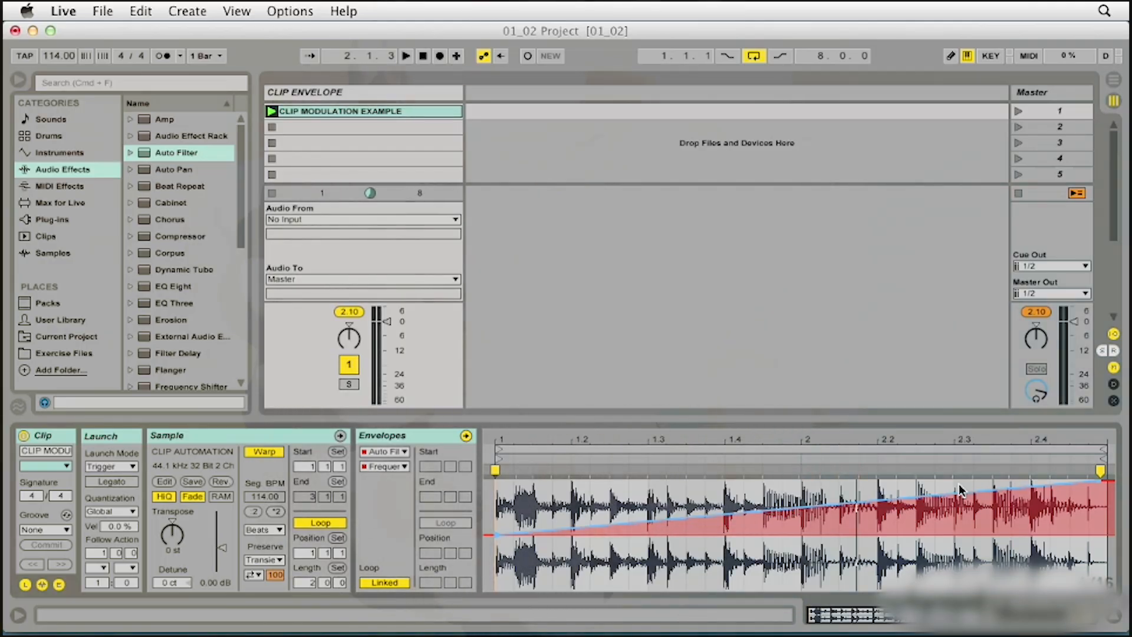
# Lower the end point of the Frequency Modulation envelope to the minimum and audition the clip.
pyautogui.moveTo(1100, 482); pyautogui.dragTo(1100, 586)
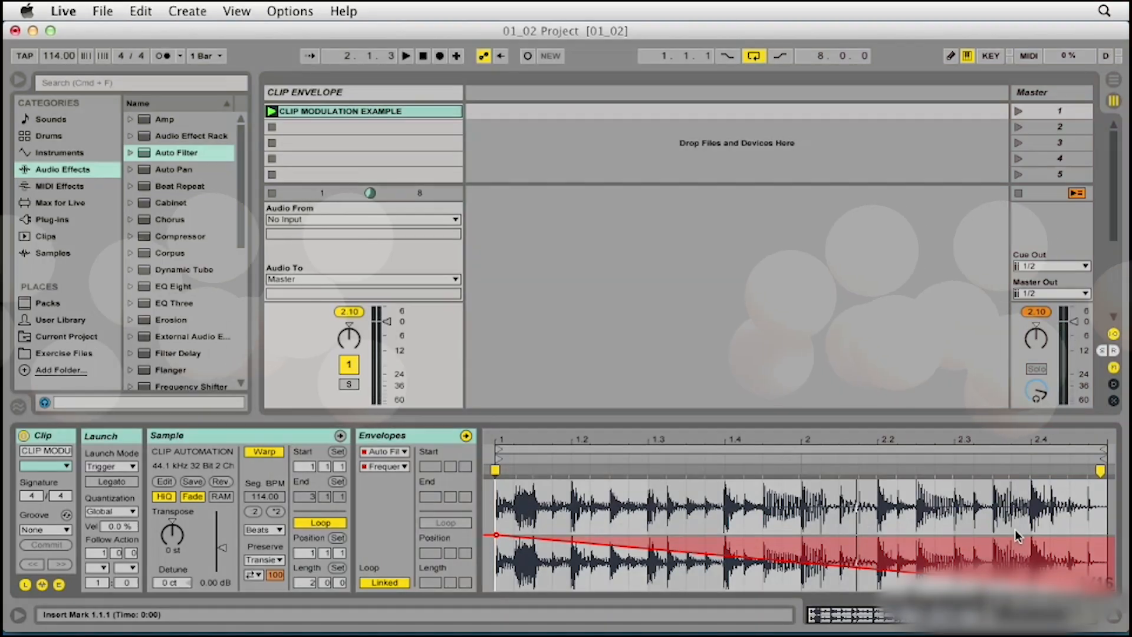
pyautogui.press('space')
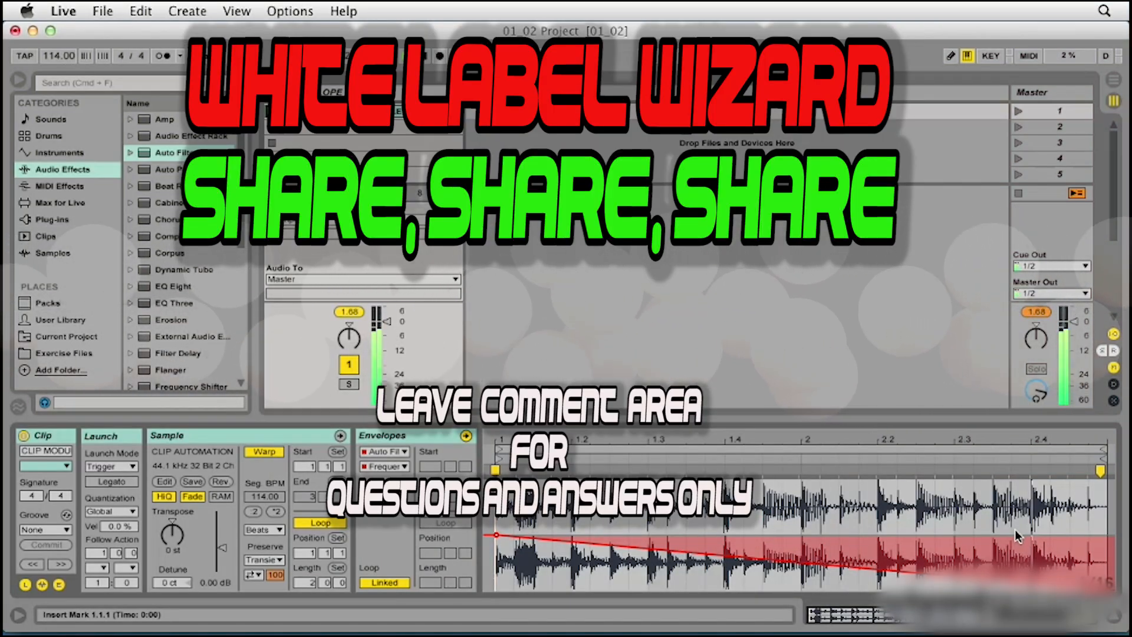
pyautogui.press('space')
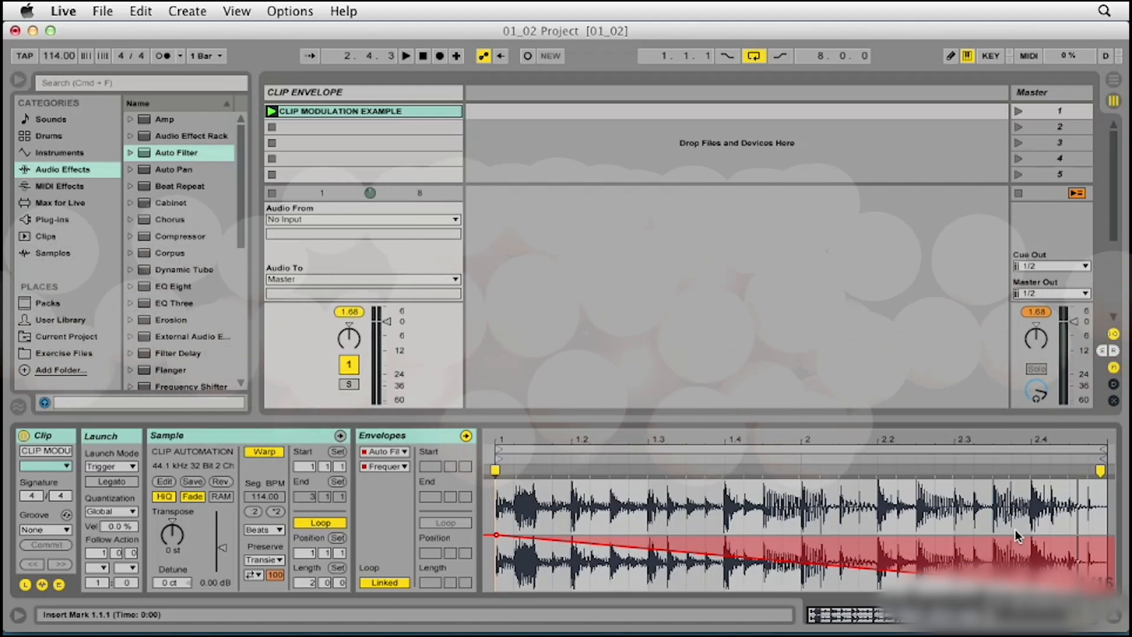
# Shape the Frequency Modulation envelope as a ramp from -50% at the clip's start to the maximum at its end.
pyautogui.moveTo(1106, 590); pyautogui.dragTo(1105, 481)
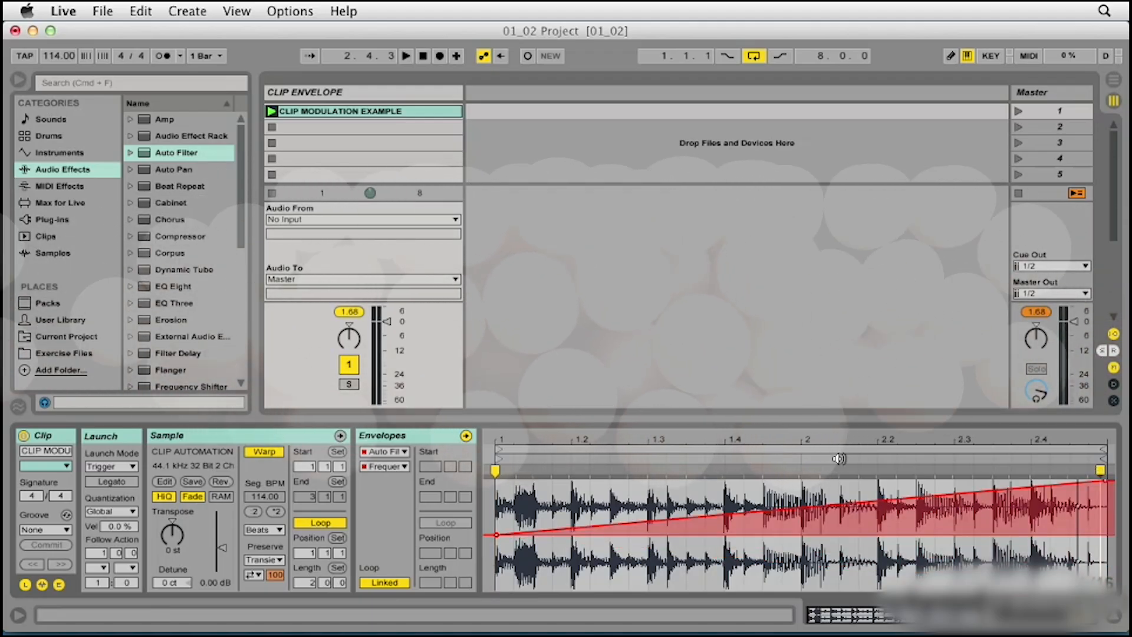
pyautogui.moveTo(498, 536); pyautogui.dragTo(499, 589)
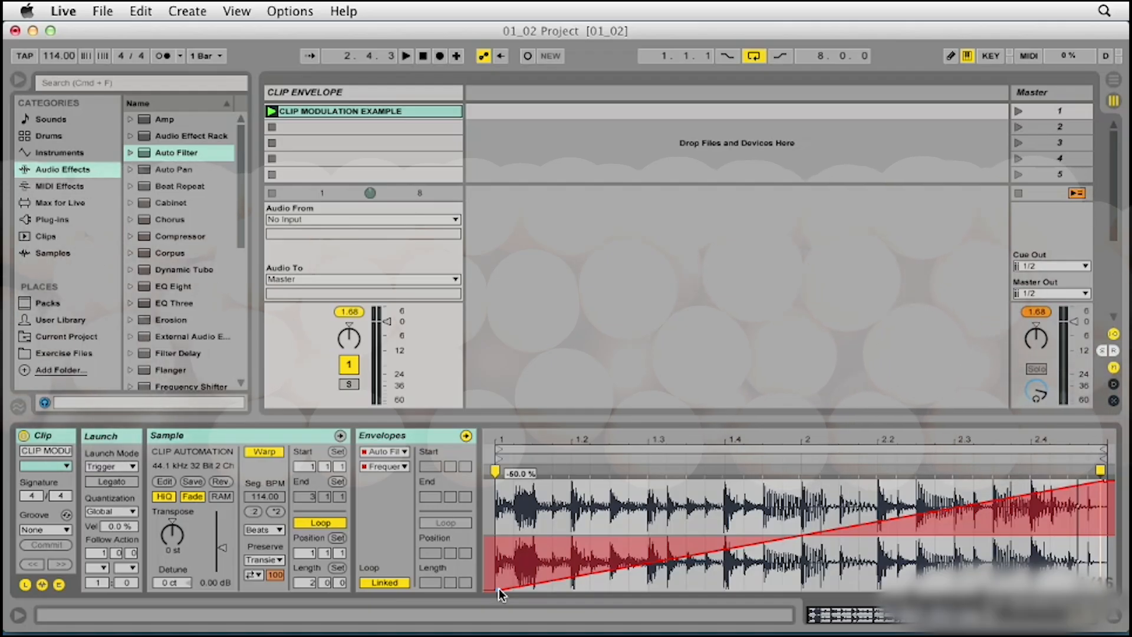
# Show the track's devices, launch the clip, and sweep the Auto Filter frequency down to 1.00 kHz during playback.
pyautogui.hotkey('shift', 'Tab')
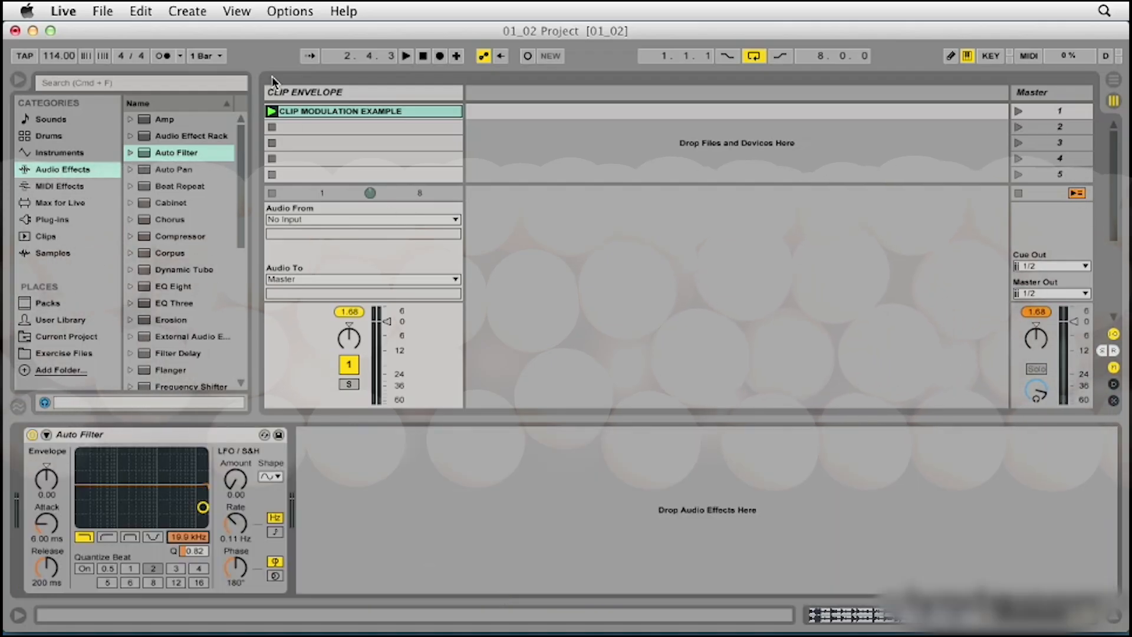
pyautogui.click(271, 111)
pyautogui.moveTo(204, 510); pyautogui.dragTo(147, 508)
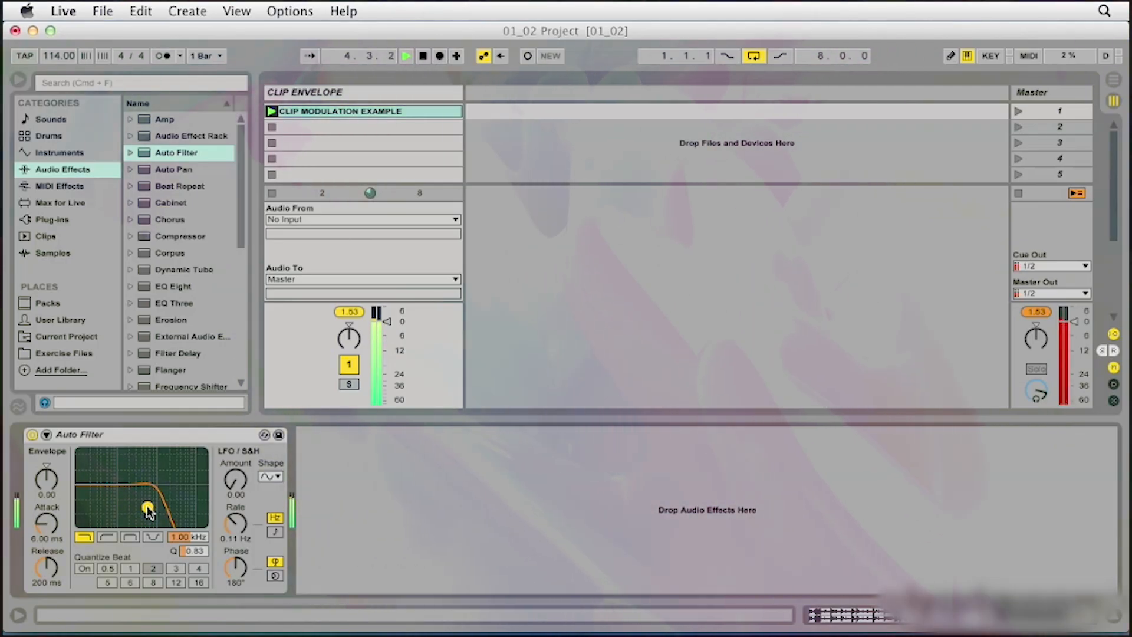
pyautogui.press('space')
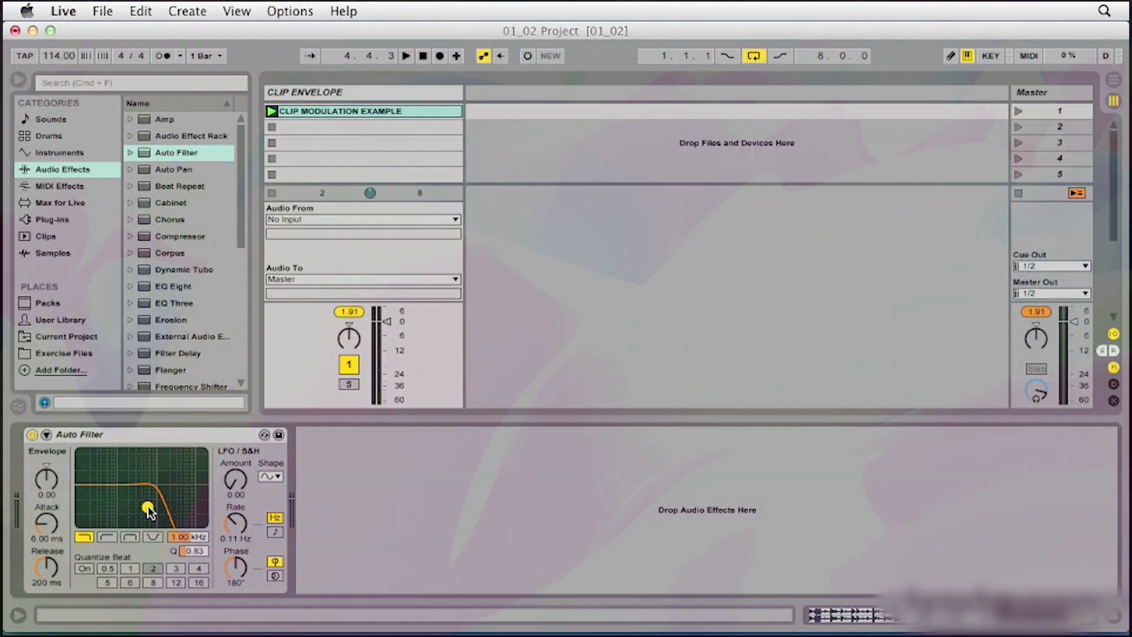
pyautogui.moveTo(148, 507); pyautogui.dragTo(168, 518)
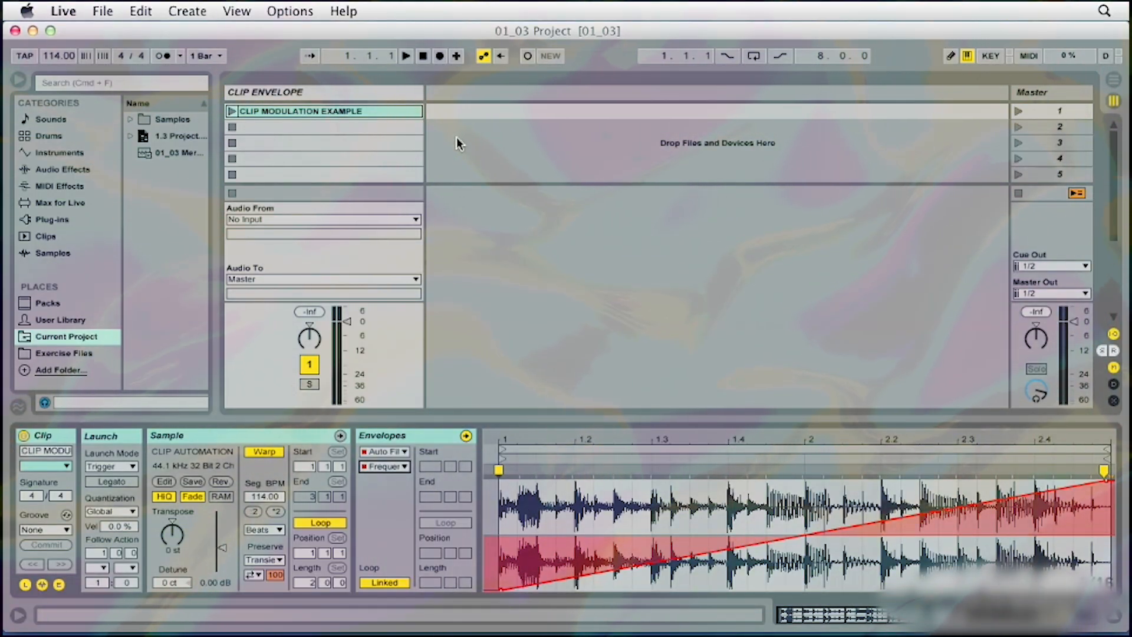
# Audition CLIP MODULATION EXAMPLE in the 01_03 project, and copy it into the second slot as CLIP 2.
pyautogui.click(232, 111)
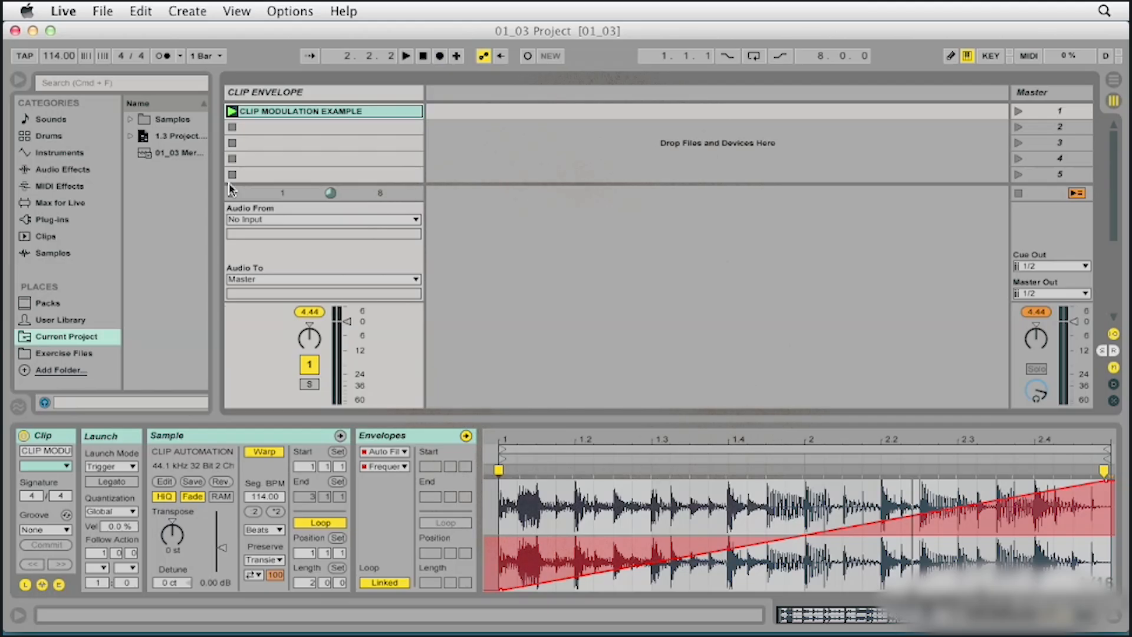
pyautogui.moveTo(271, 125); pyautogui.dragTo(271, 127)
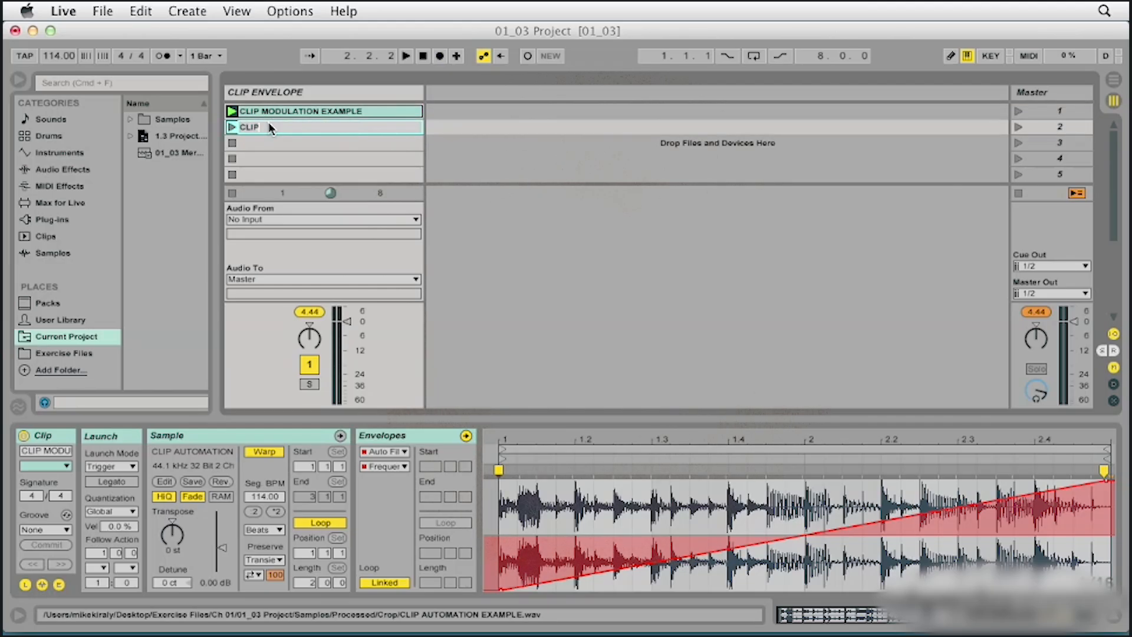
pyautogui.click(269, 126)
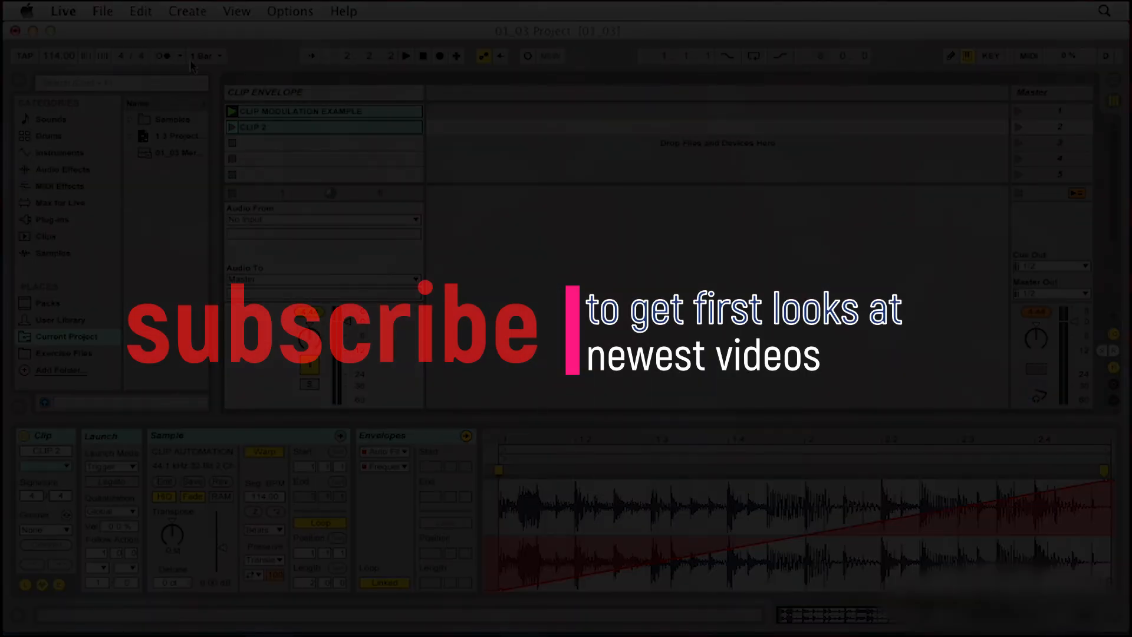
# Reshape CLIP 2's Frequency Modulation envelope into a zigzag of alternating peaks and troughs, and compare it with CLIP MODULATION EXAMPLE by ear.
pyautogui.click(232, 127)
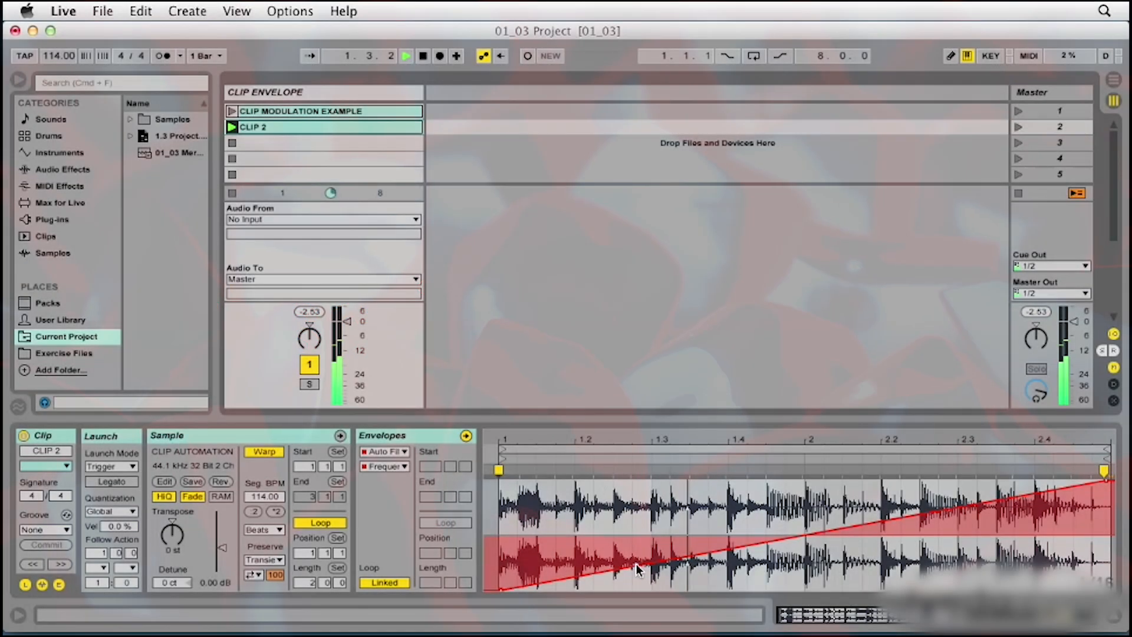
pyautogui.moveTo(637, 569); pyautogui.dragTo(642, 481)
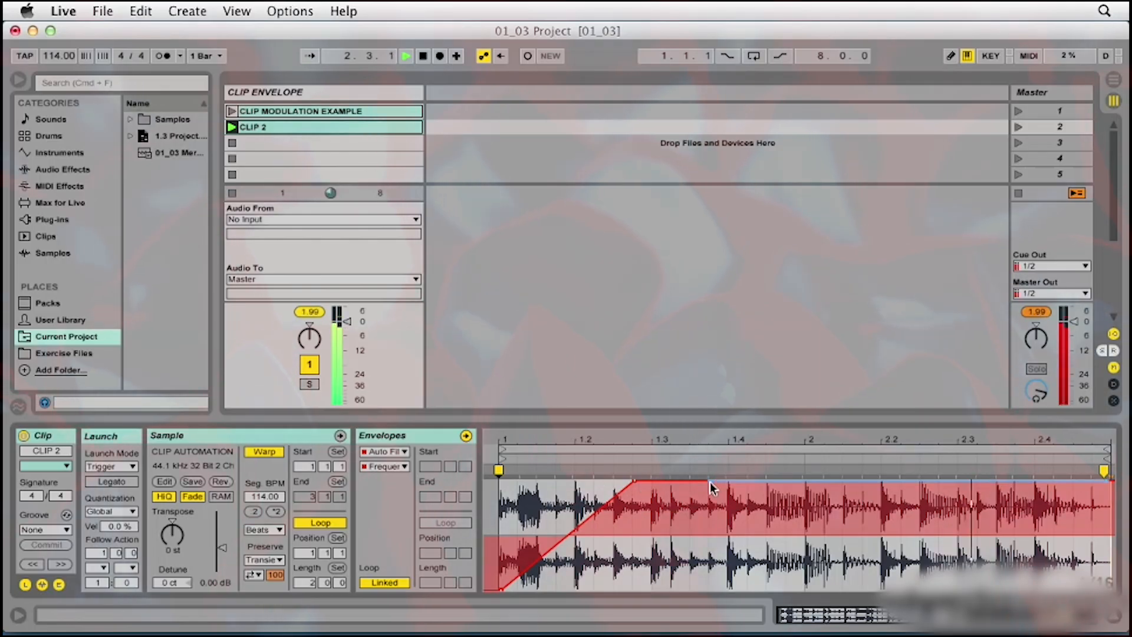
pyautogui.moveTo(711, 487); pyautogui.dragTo(750, 589)
pyautogui.moveTo(811, 538); pyautogui.dragTo(928, 482)
pyautogui.moveTo(1012, 487); pyautogui.dragTo(1017, 589)
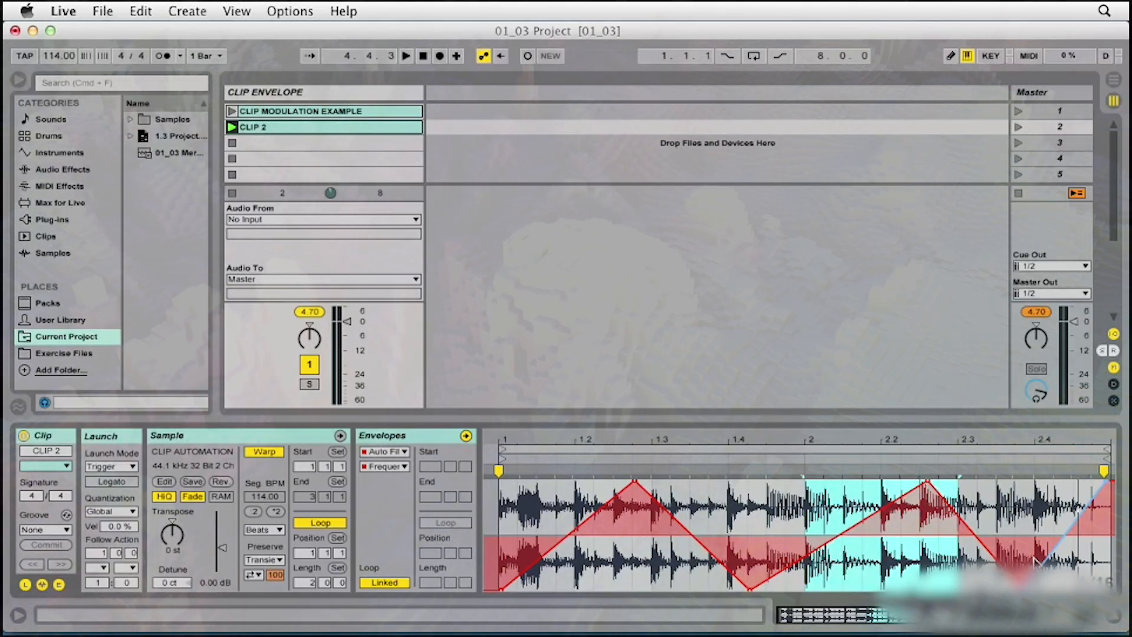
pyautogui.click(233, 111)
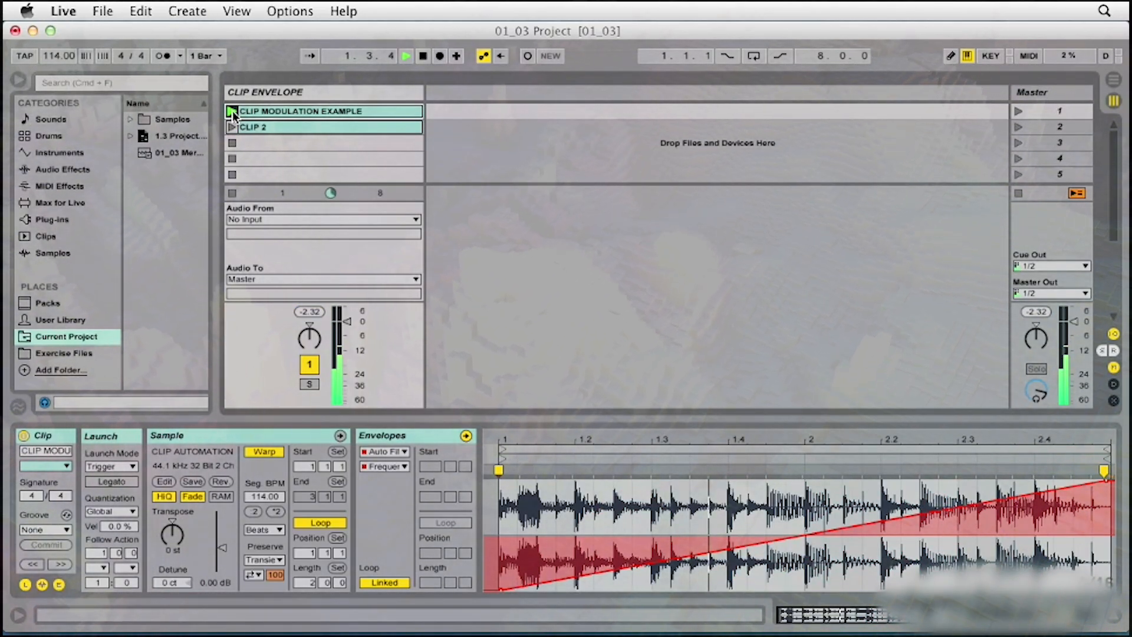
pyautogui.click(233, 128)
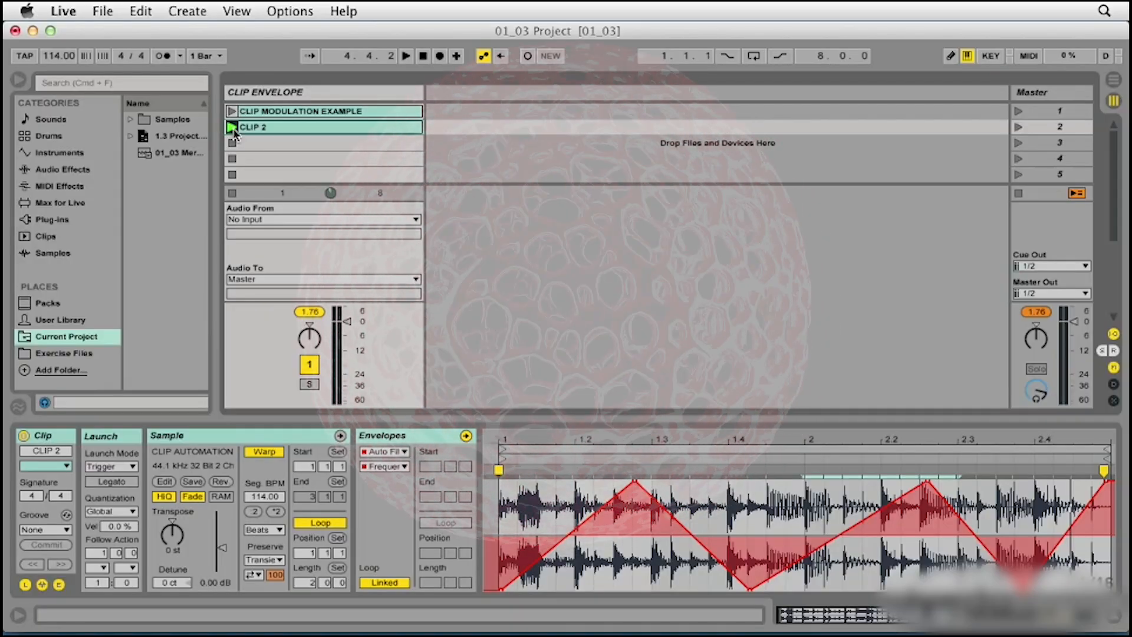
# Duplicate CLIP 2 into the third slot as CLIP, and draw a stepped freehand curve over its Frequency Modulation envelope, auditioning the result.
pyautogui.press('super+d')
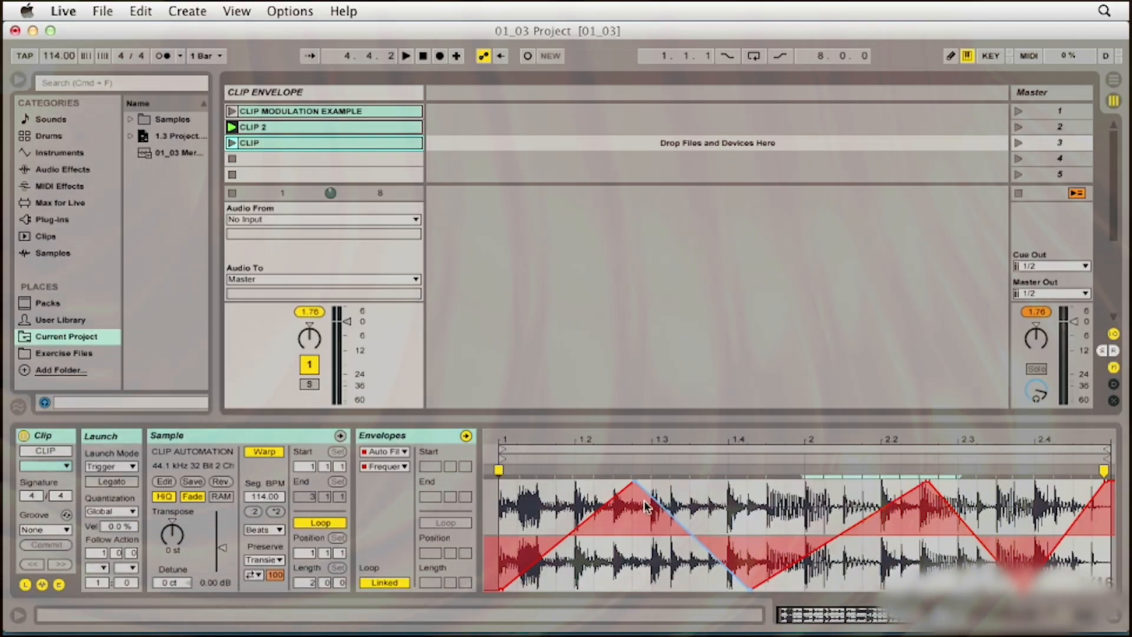
pyautogui.press('b')
pyautogui.moveTo(505, 524)
pyautogui.mouseDown()
pyautogui.moveTo(582, 524)
pyautogui.moveTo(749, 554)
pyautogui.moveTo(944, 519)
pyautogui.moveTo(1109, 531)
pyautogui.mouseUp()
pyautogui.click(232, 143)
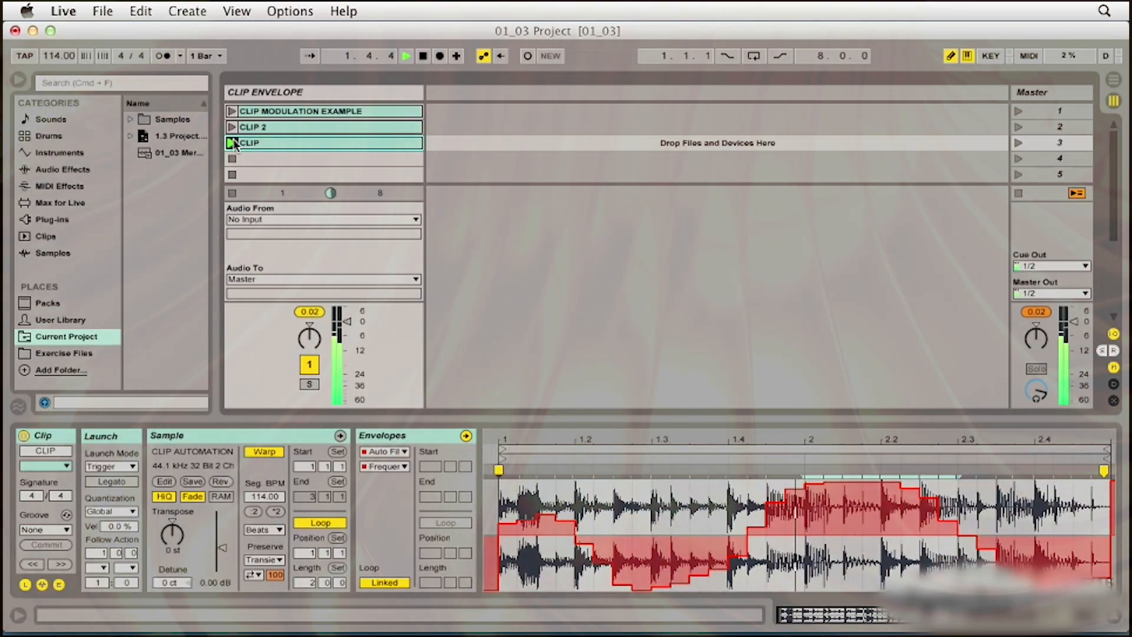
pyautogui.press('space')
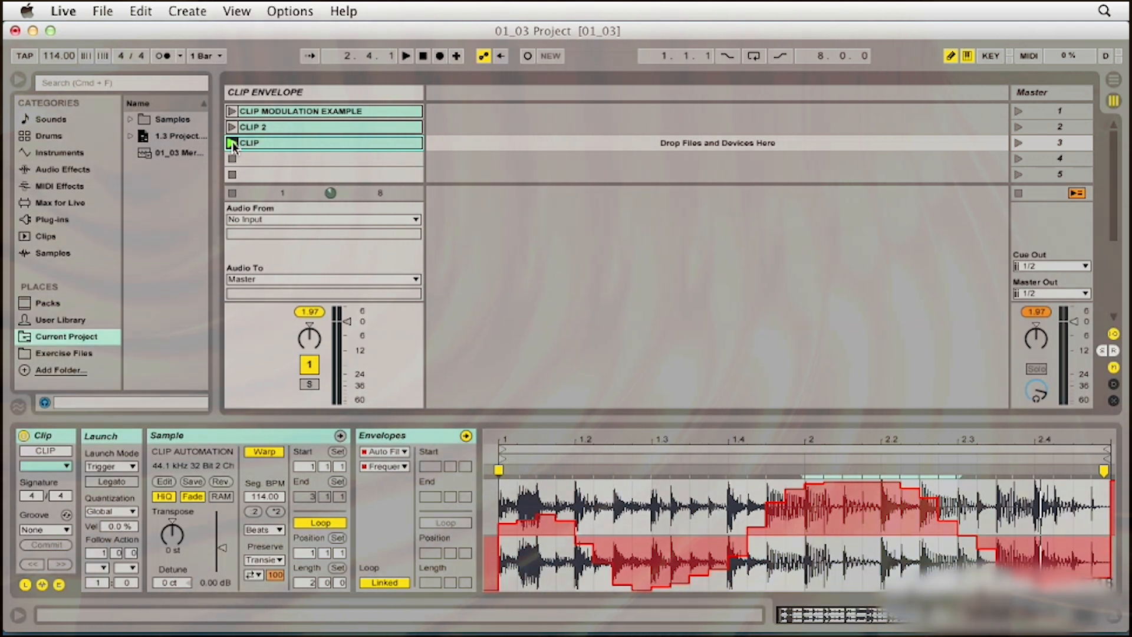
# Turn on the track's Grain Delay, audition the third clip with DryWet raised to 43%, and set DryWet to 0%.
pyautogui.hotkey('shift', 'Tab')
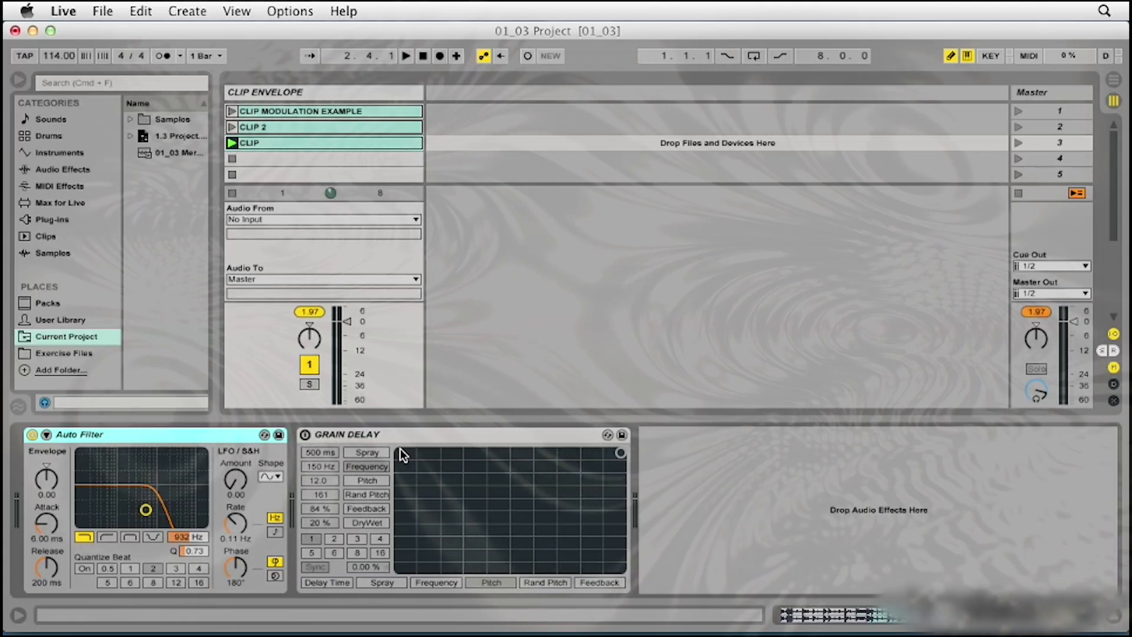
pyautogui.click(305, 435)
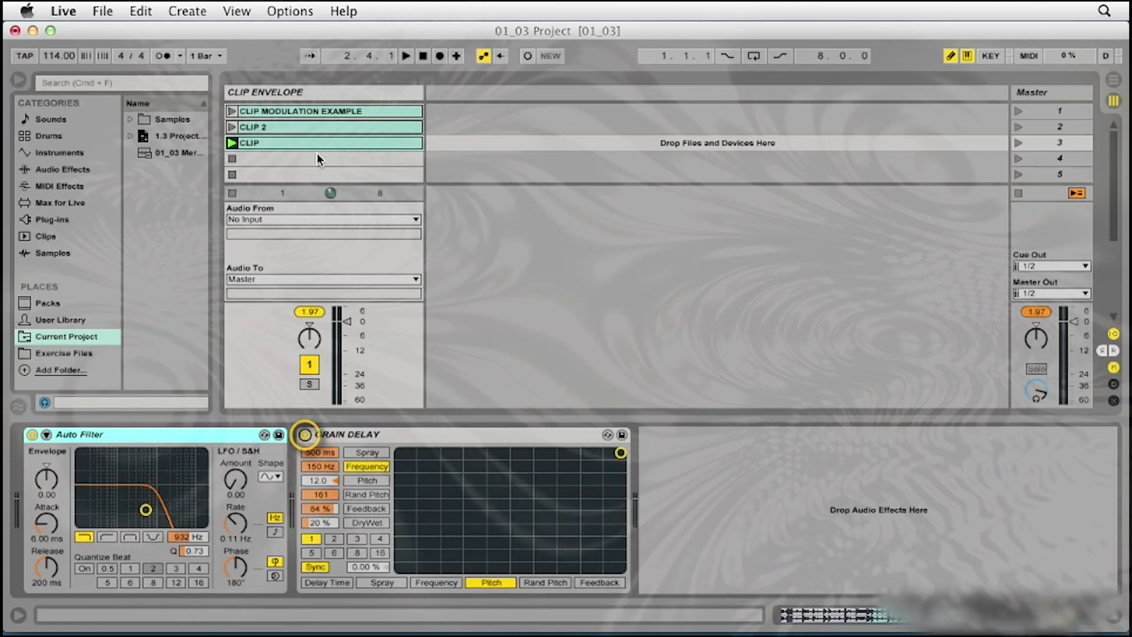
pyautogui.click(232, 143)
pyautogui.moveTo(321, 523)
pyautogui.mouseDown()
pyautogui.moveTo(320, 479)
pyautogui.moveTo(313, 525)
pyautogui.mouseUp()
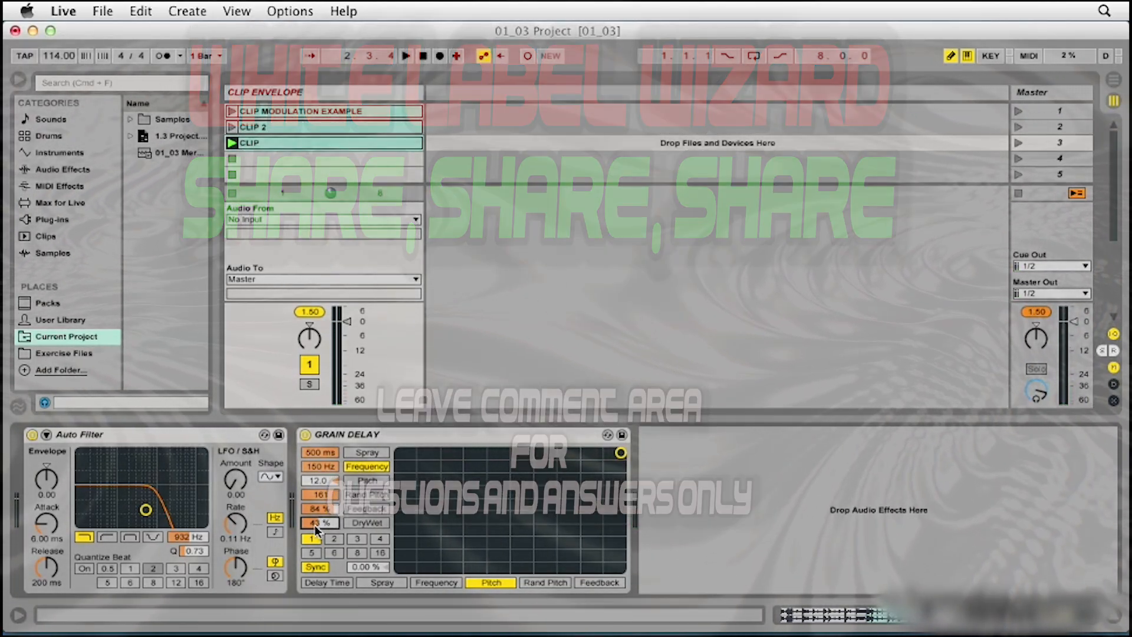
pyautogui.moveTo(313, 523); pyautogui.dragTo(312, 566)
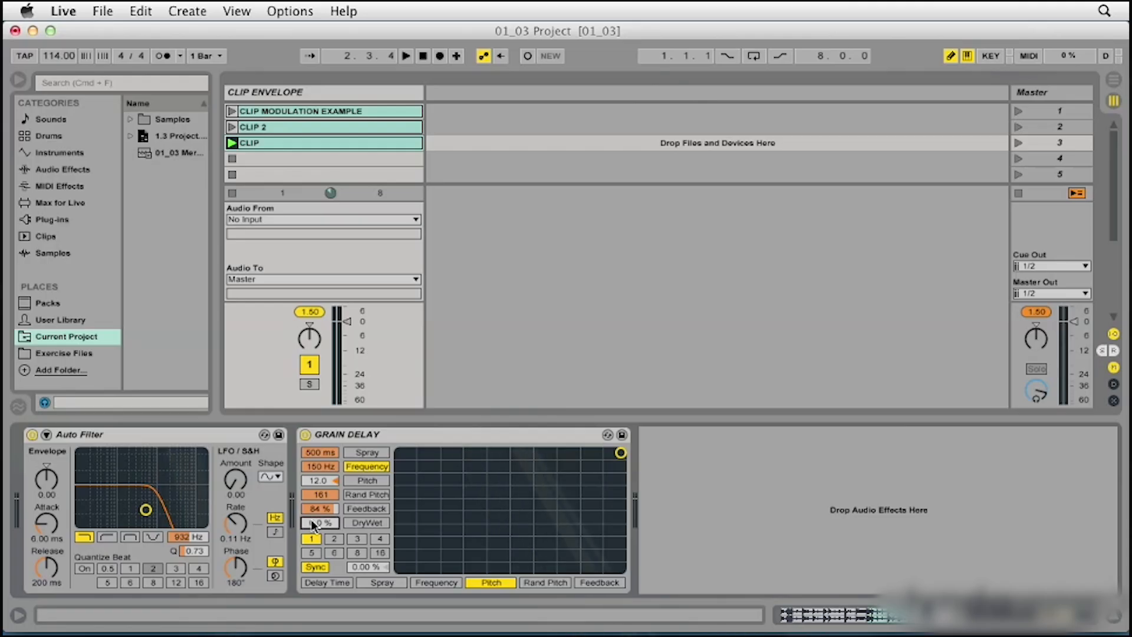
# Open the third clip's envelope for the Grain Delay DryWet parameter.
pyautogui.hotkey('shift', 'Tab')
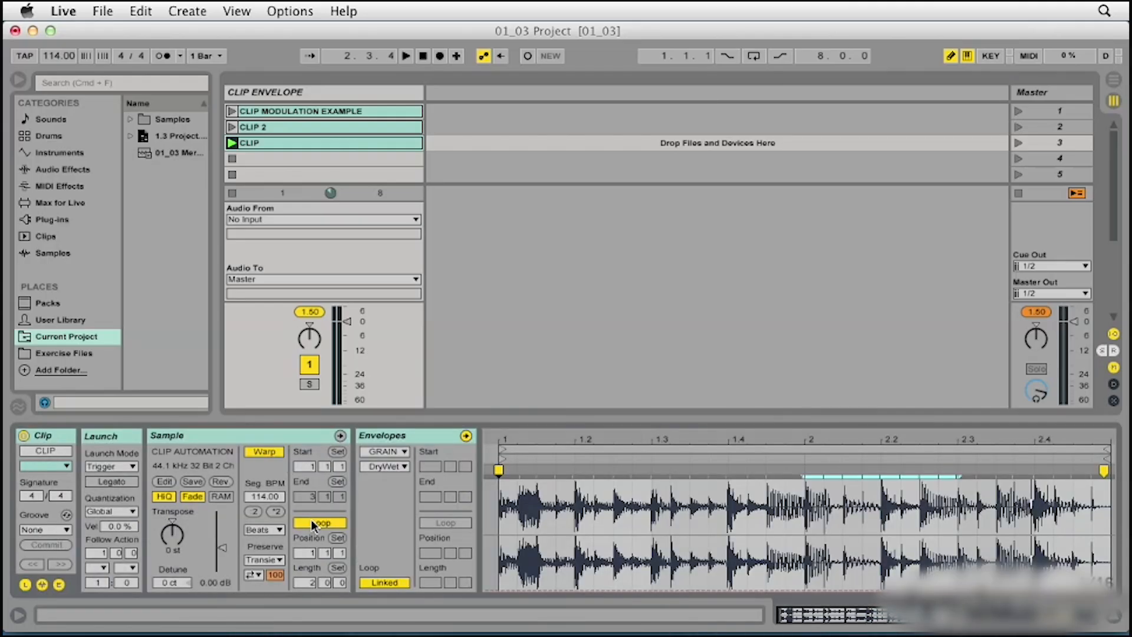
pyautogui.click(389, 466)
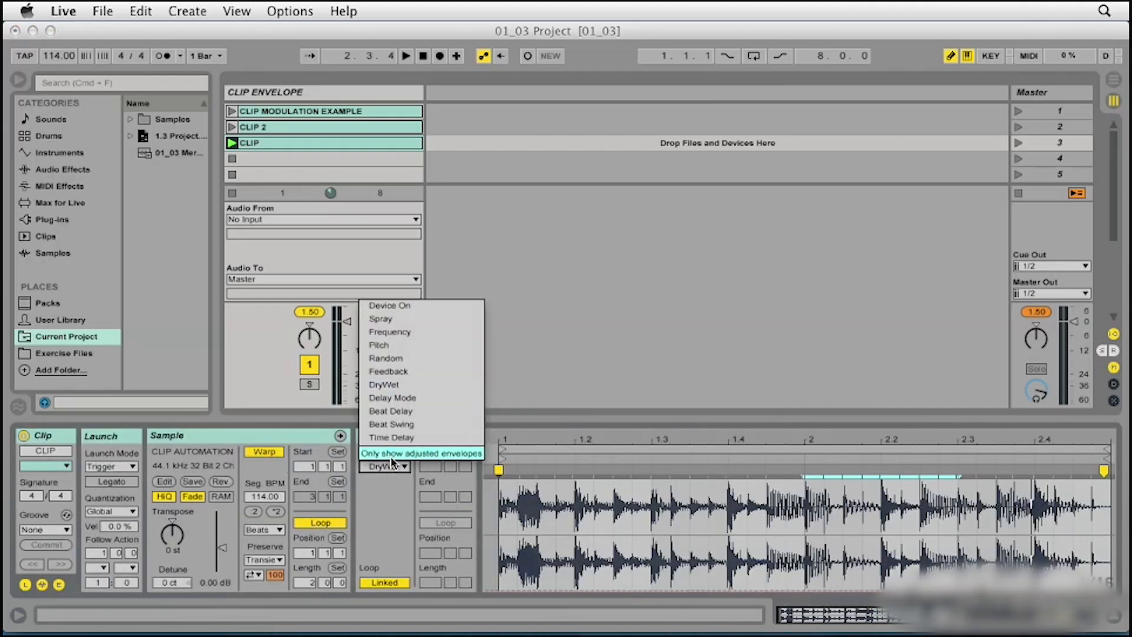
pyautogui.click(418, 387)
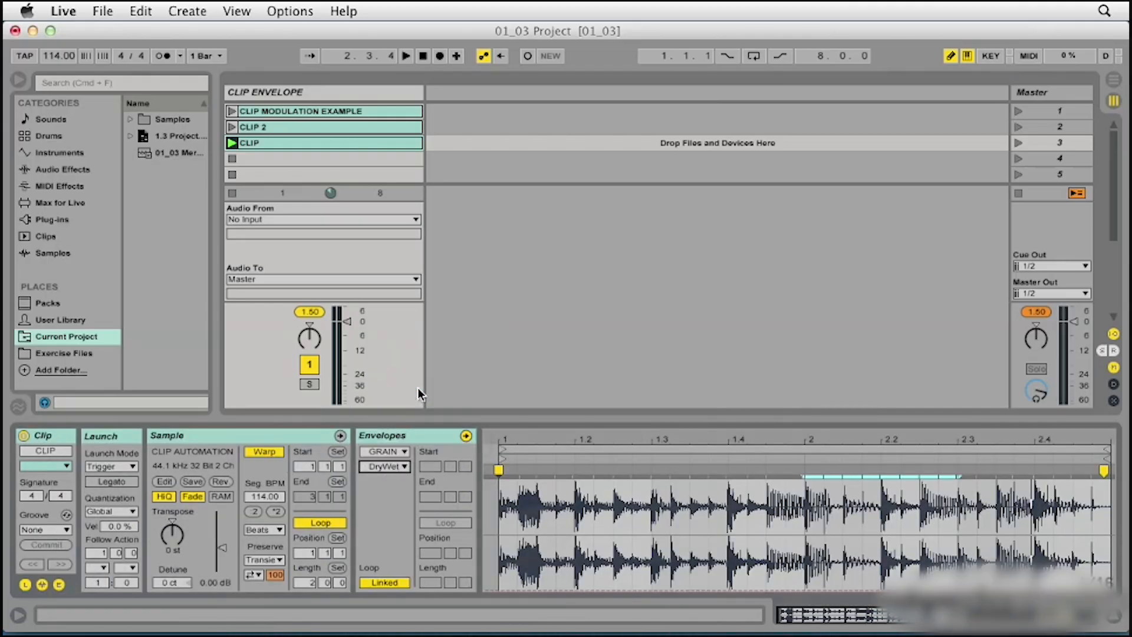
# Switch the third clip's Grain Delay DryWet envelope to modulation and draw a ramp falling from maximum to minimum.
pyautogui.rightClick(535, 523)
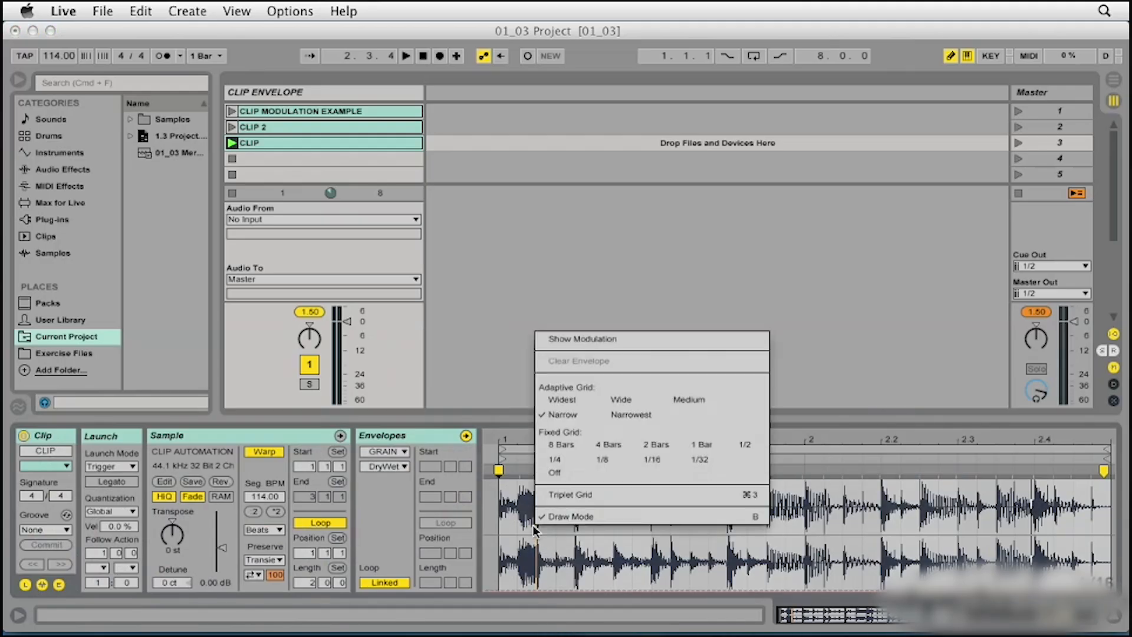
pyautogui.click(576, 340)
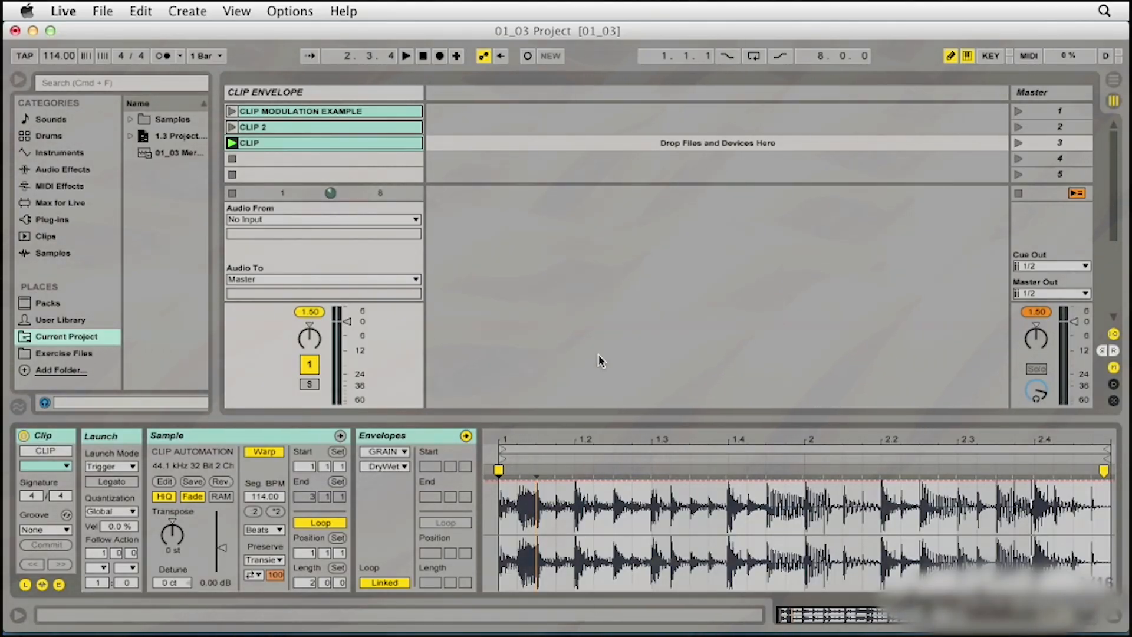
pyautogui.click(554, 480)
pyautogui.moveTo(960, 477); pyautogui.dragTo(960, 584)
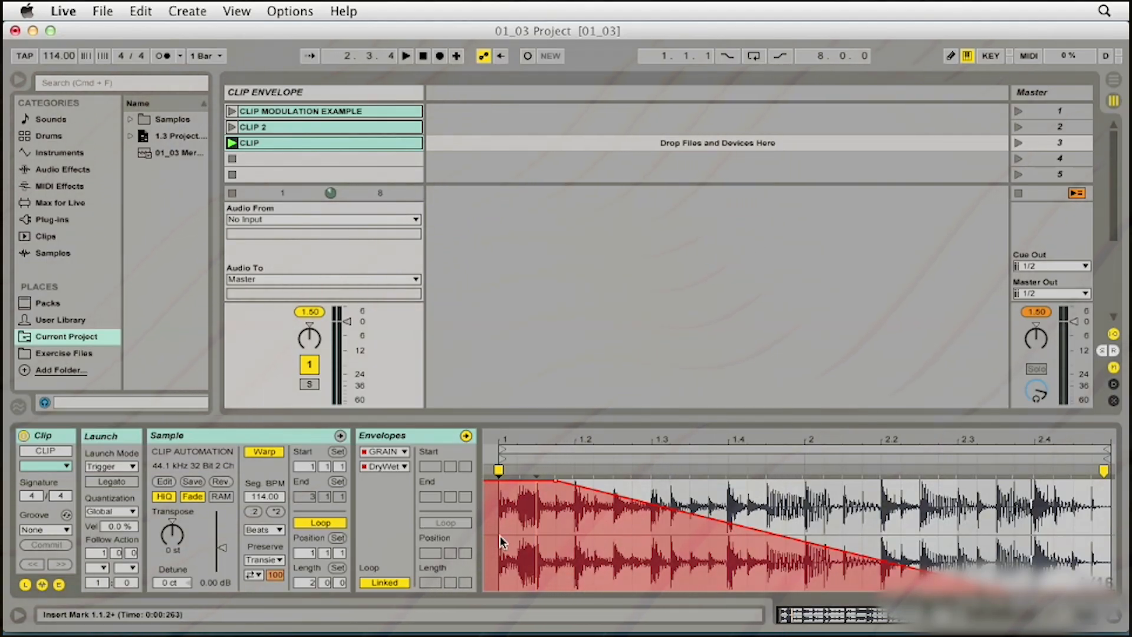
pyautogui.click(558, 486)
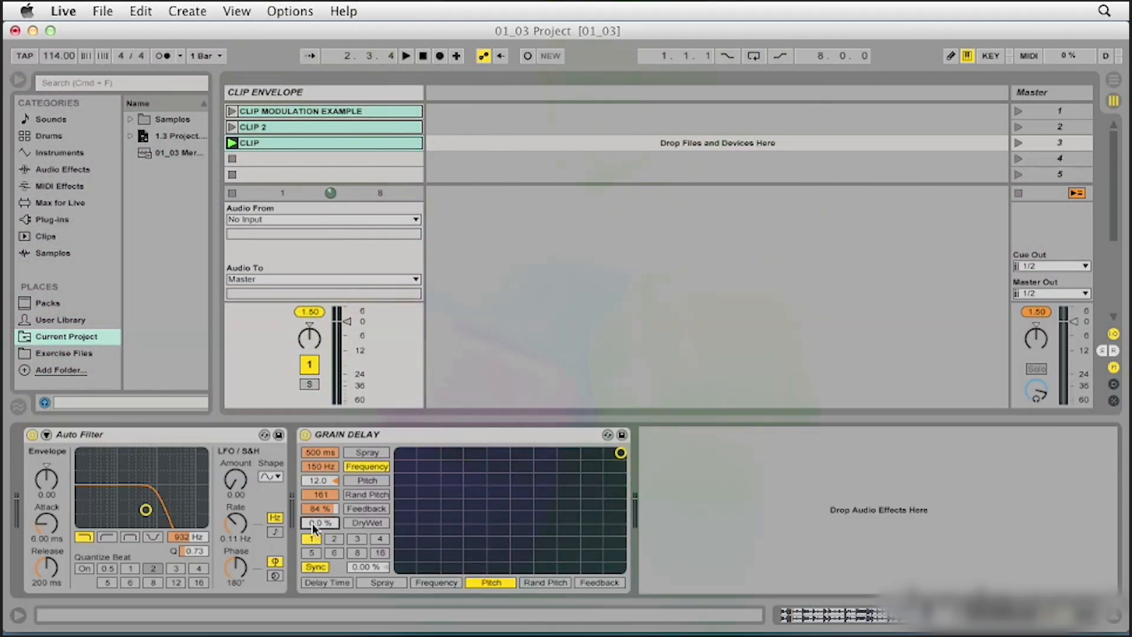
# Set the Grain Delay's DryWet to 20%, and try sweeping the value up and back down.
pyautogui.write('20')
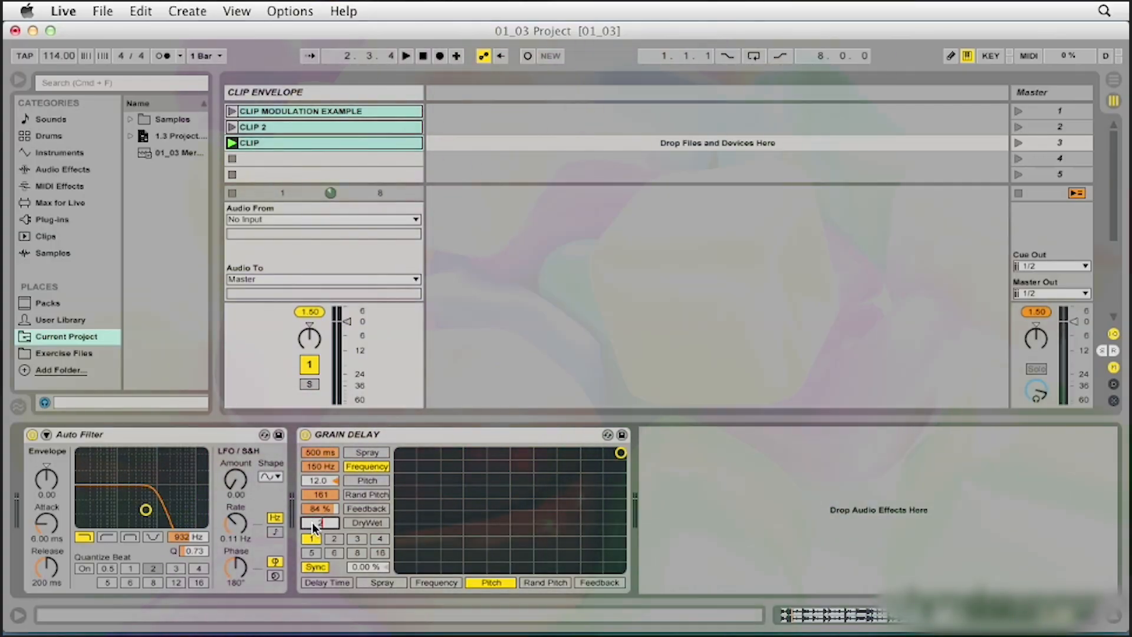
pyautogui.press('Return')
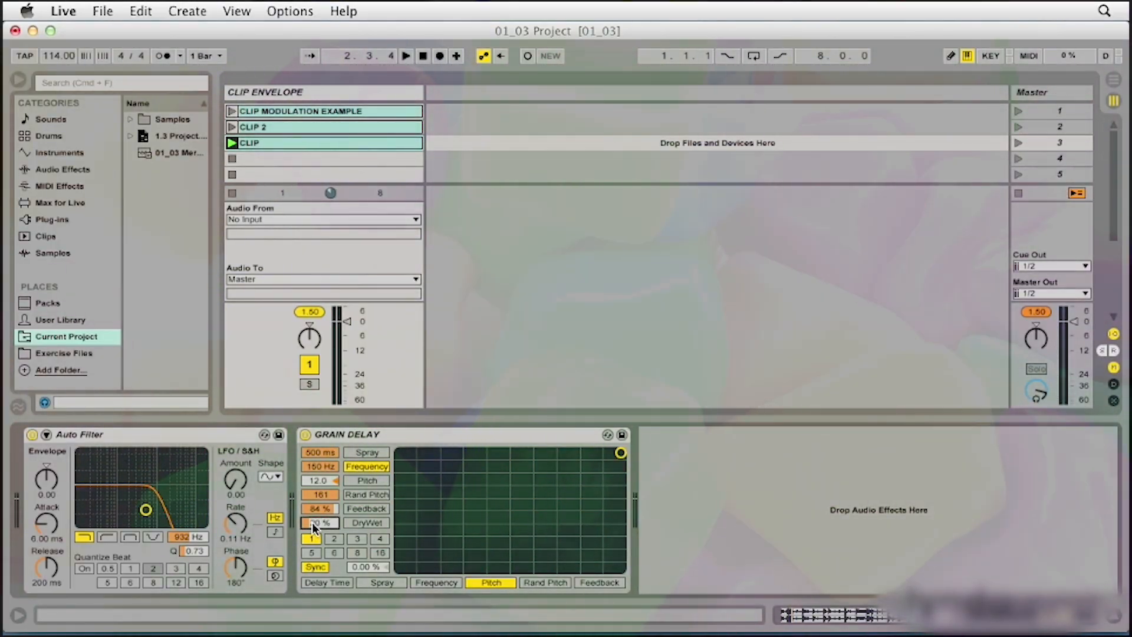
pyautogui.moveTo(321, 524); pyautogui.dragTo(321, 452)
pyautogui.moveTo(326, 525); pyautogui.dragTo(325, 596)
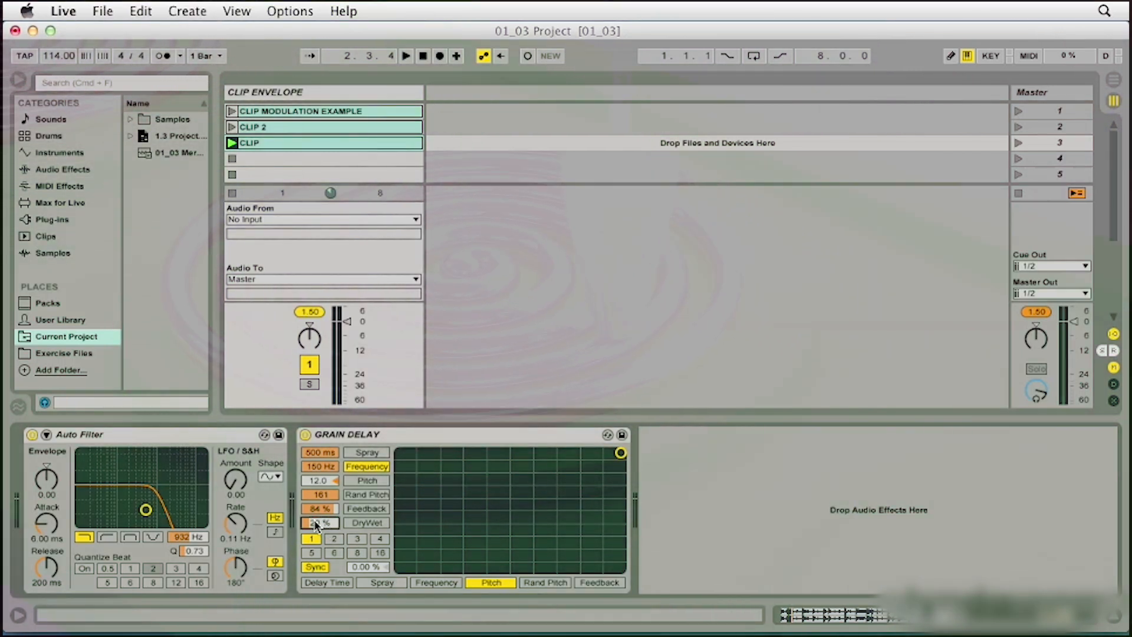
# Reshape the third clip's DryWet Modulation envelope into a ramp rising from 0% at the start to maximum at the end, and audition it.
pyautogui.hotkey('shift', 'Tab')
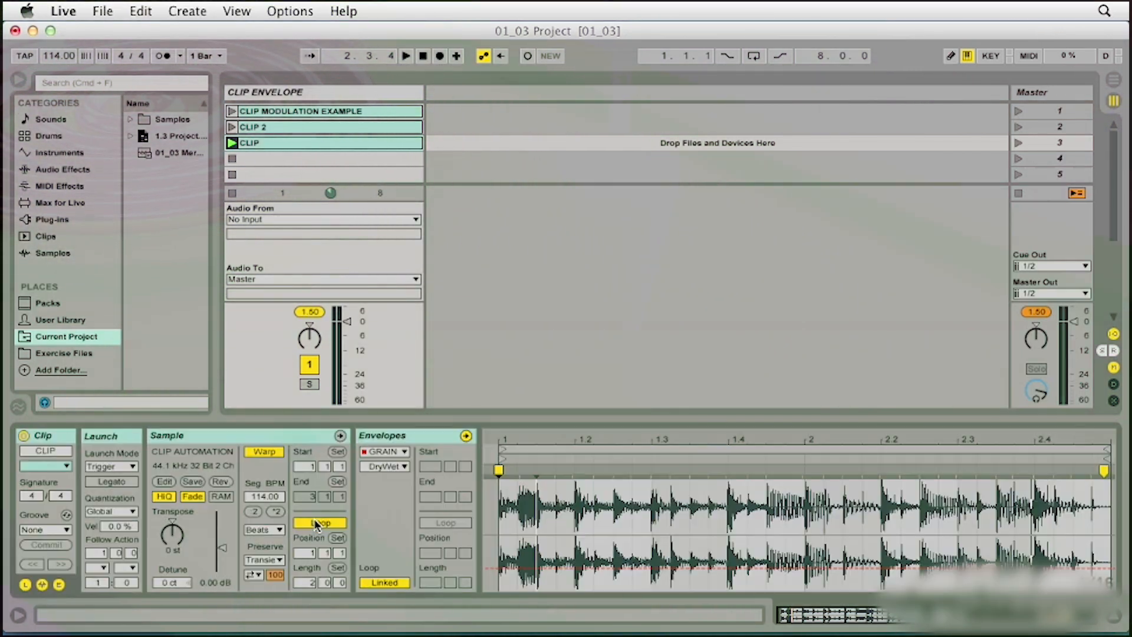
pyautogui.click(398, 467)
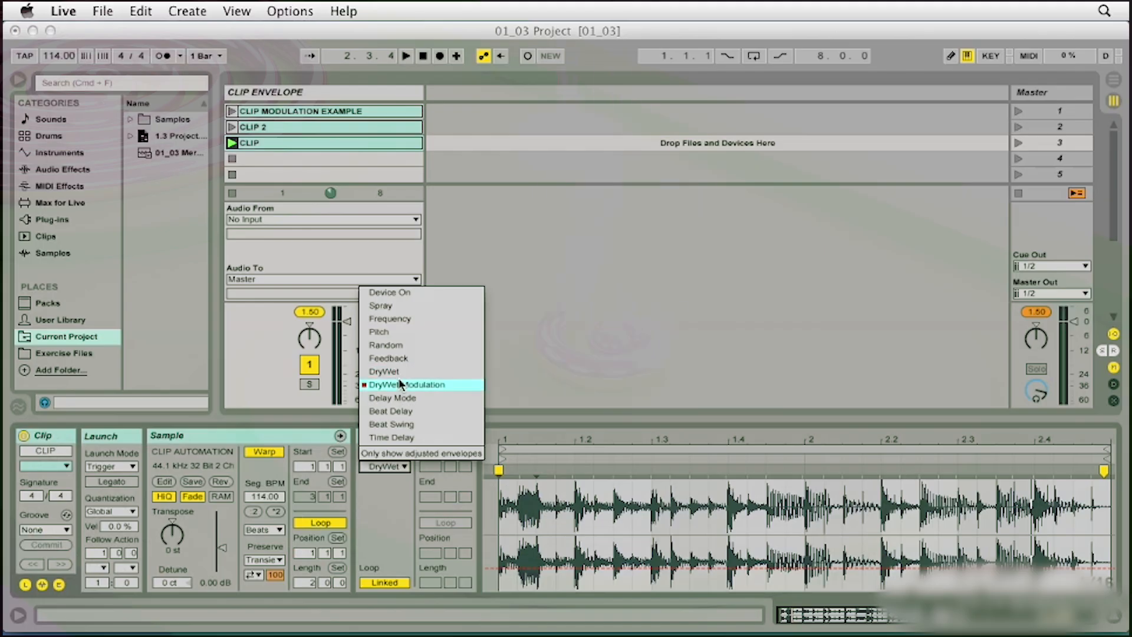
pyautogui.click(399, 380)
pyautogui.moveTo(560, 490); pyautogui.dragTo(561, 590)
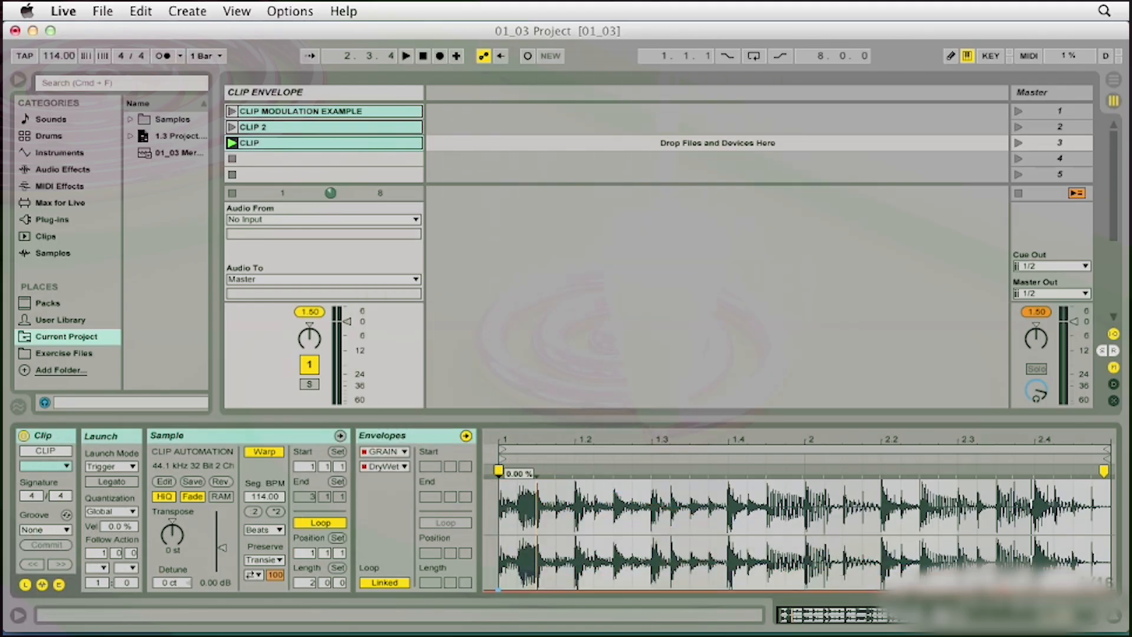
pyautogui.moveTo(1004, 590); pyautogui.dragTo(1092, 481)
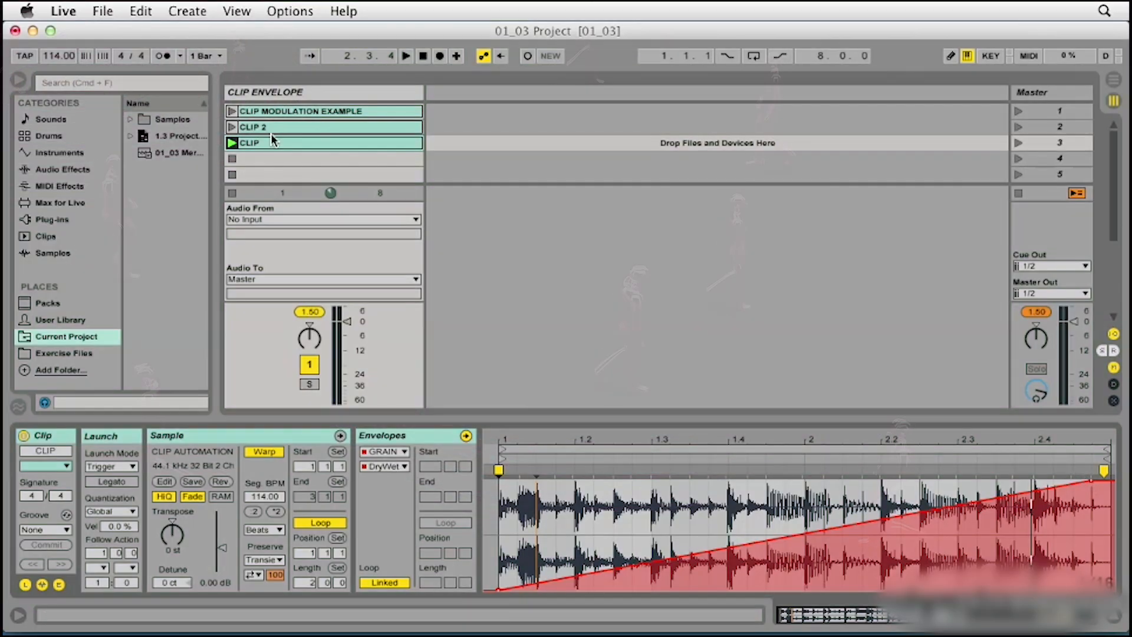
pyautogui.click(233, 143)
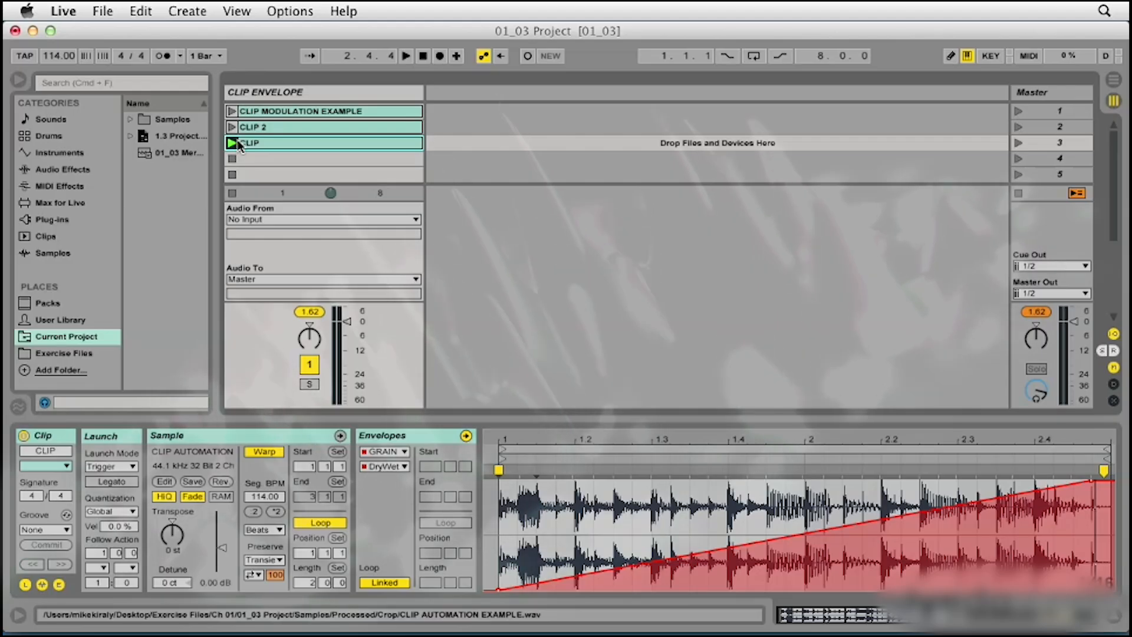
# Draw a stepped freehand curve over CLIP 2's Grain Delay DryWet Modulation envelope, and launch the clip.
pyautogui.click(267, 125)
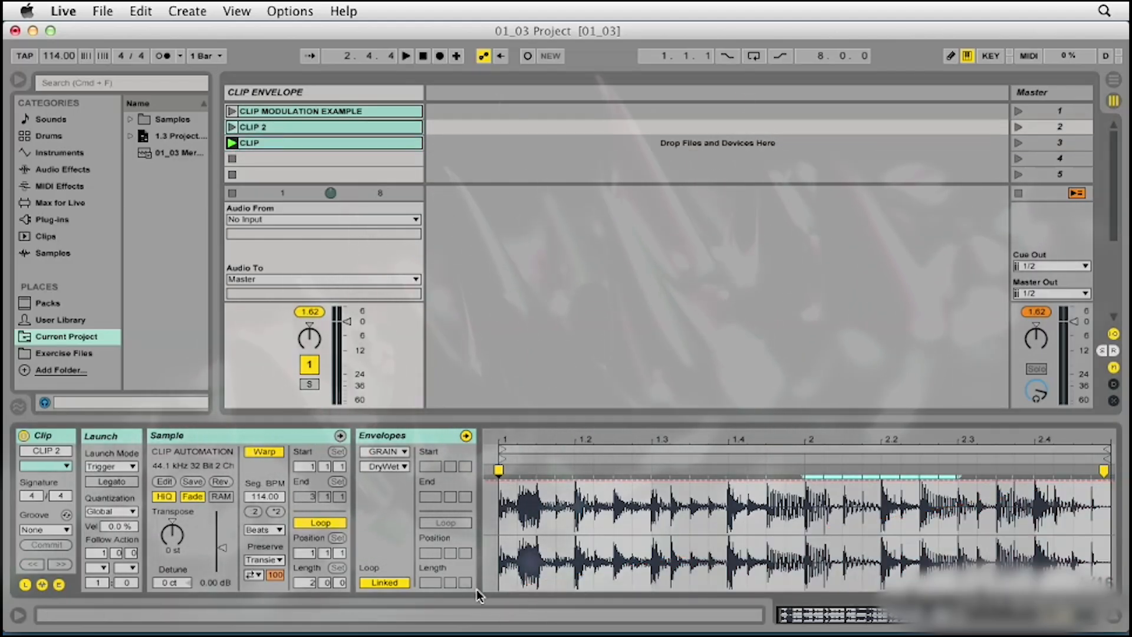
pyautogui.click(386, 467)
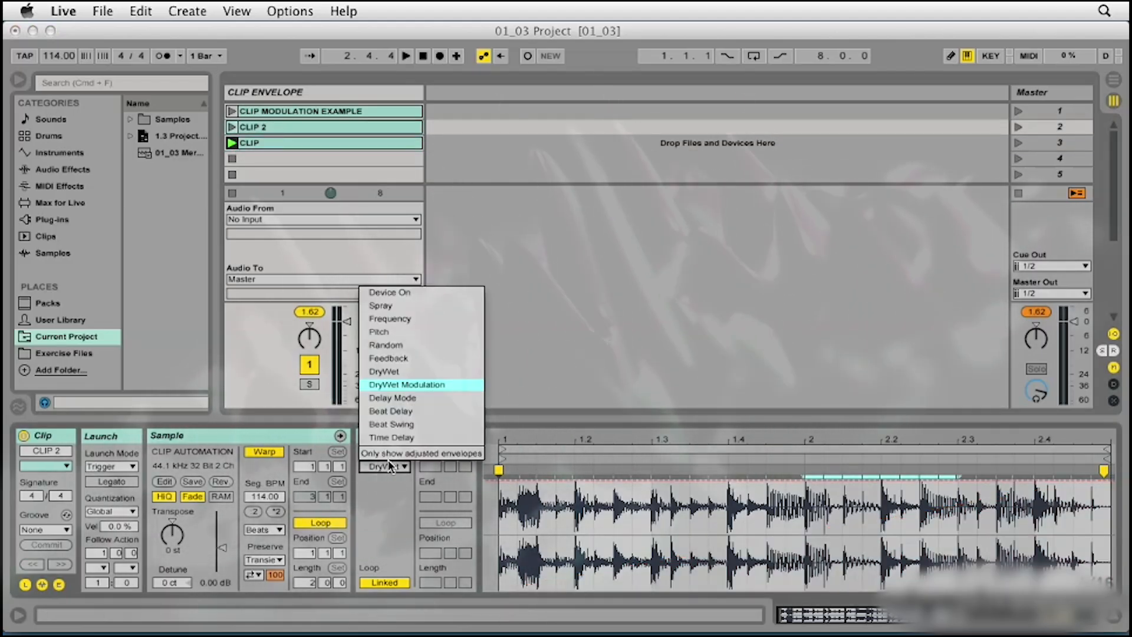
pyautogui.click(405, 384)
pyautogui.press('b')
pyautogui.moveTo(538, 549)
pyautogui.mouseDown()
pyautogui.moveTo(649, 511)
pyautogui.moveTo(784, 533)
pyautogui.moveTo(906, 584)
pyautogui.moveTo(1044, 481)
pyautogui.mouseUp()
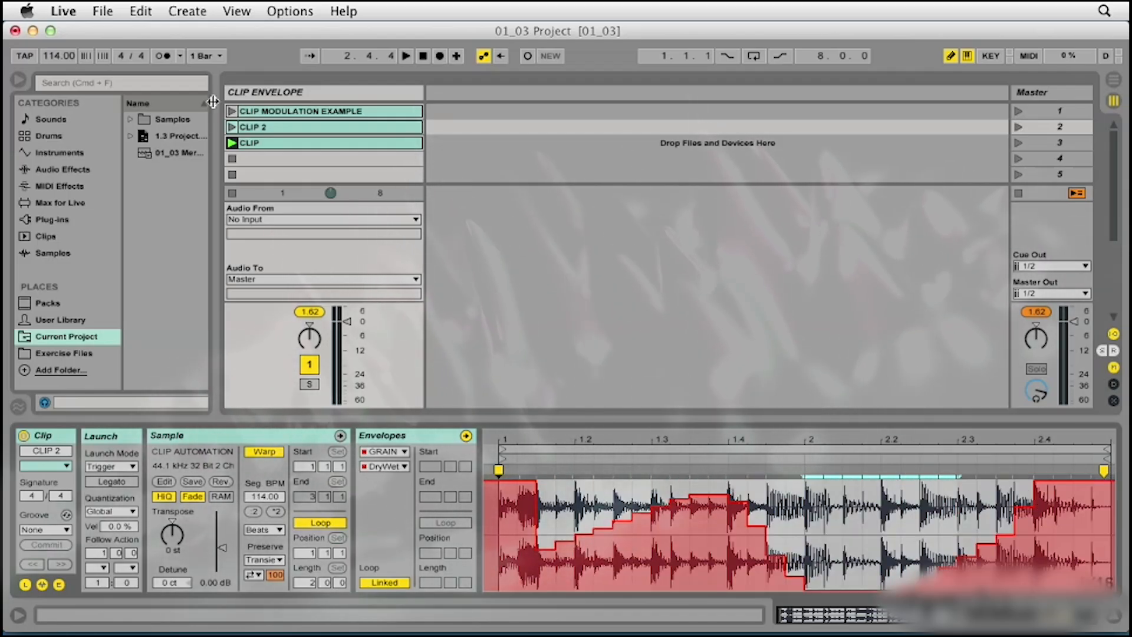
pyautogui.click(232, 126)
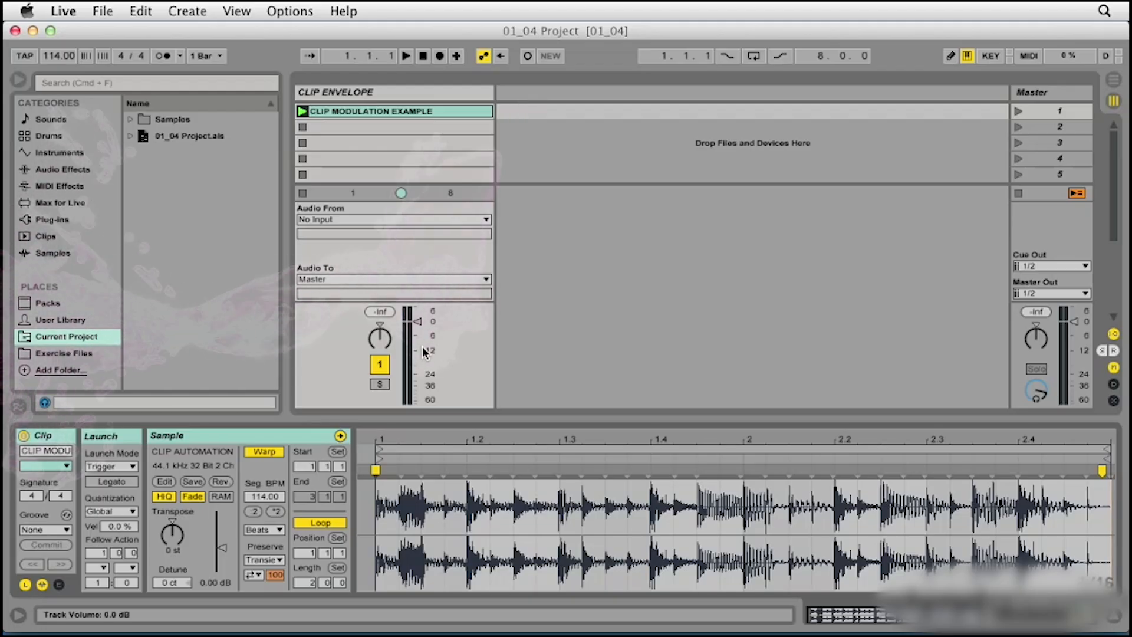
# Show the envelopes of CLIP MODULATION EXAMPLE in the 01_04 Project and review the available device and parameter choices.
pyautogui.click(59, 585)
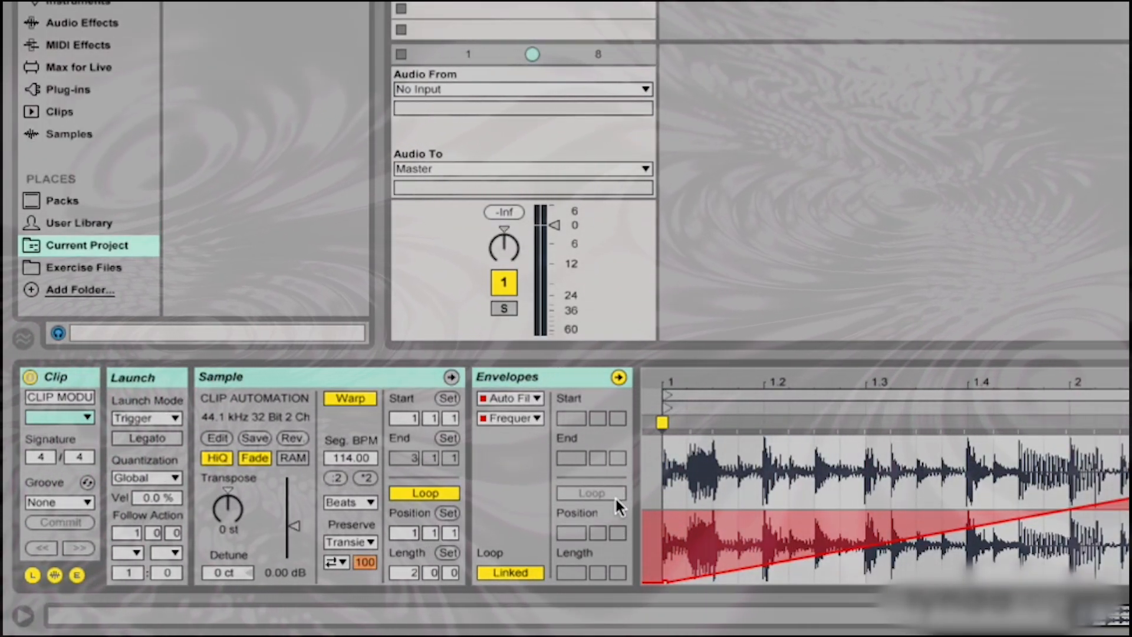
pyautogui.click(536, 399)
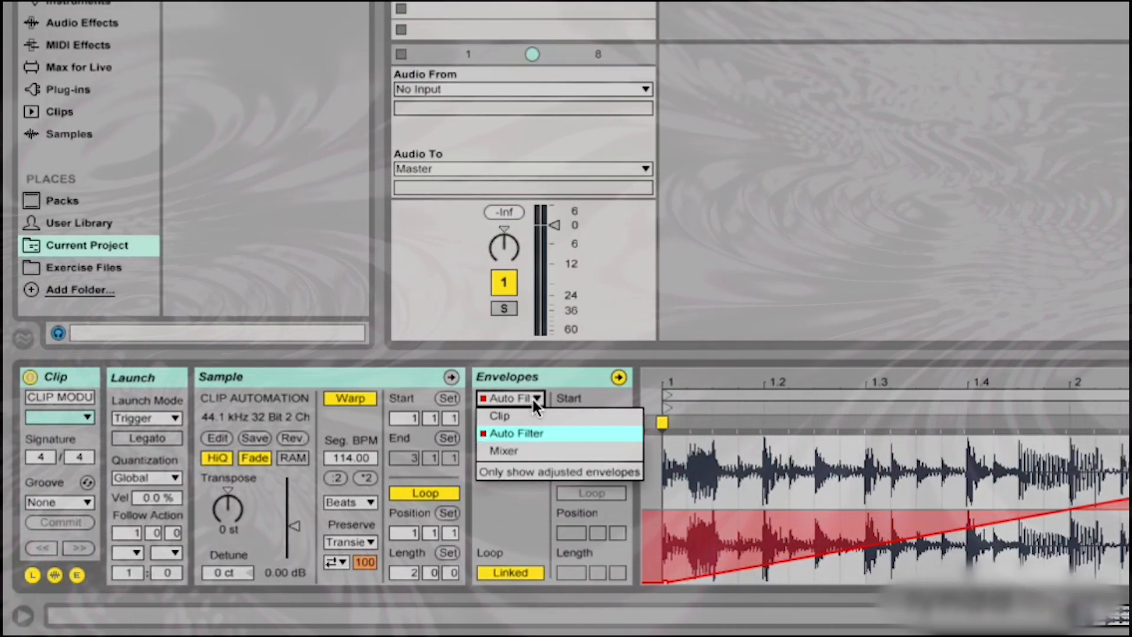
pyautogui.click(536, 399)
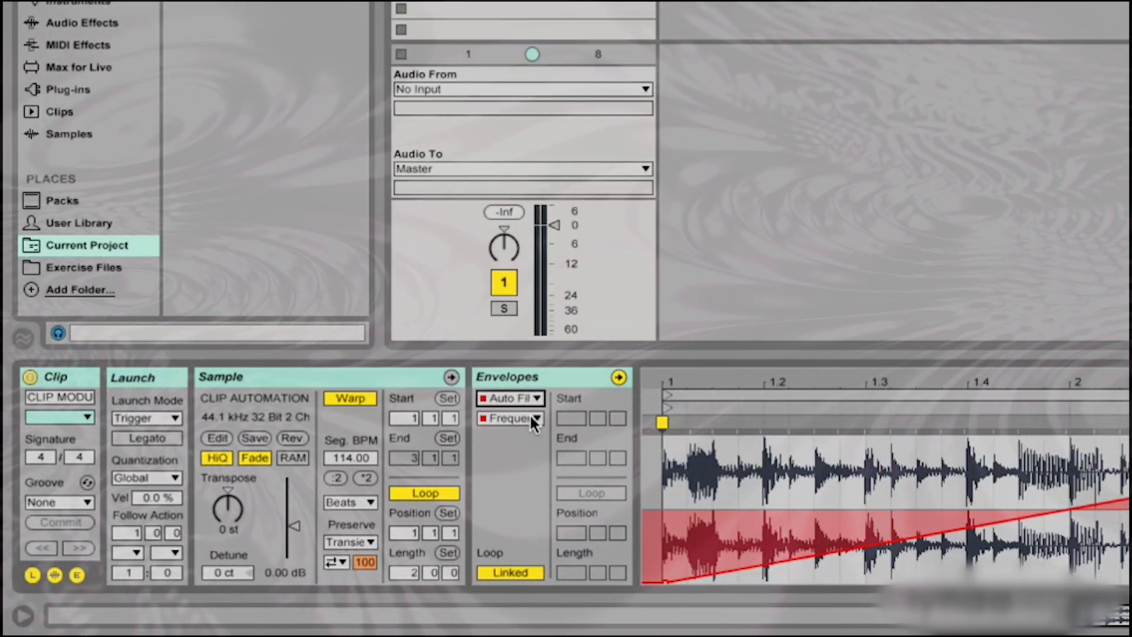
pyautogui.click(530, 417)
pyautogui.click(530, 416)
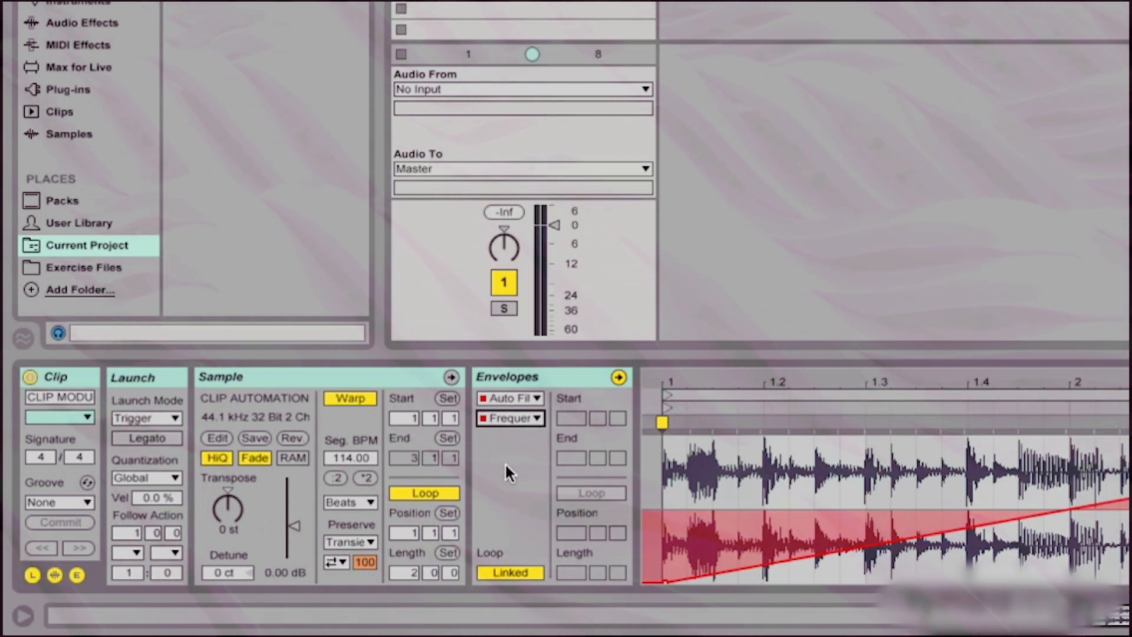
# Unlink the Auto Filter frequency envelope from the clip's loop and set the envelope loop length to 4 bars.
pyautogui.click(512, 572)
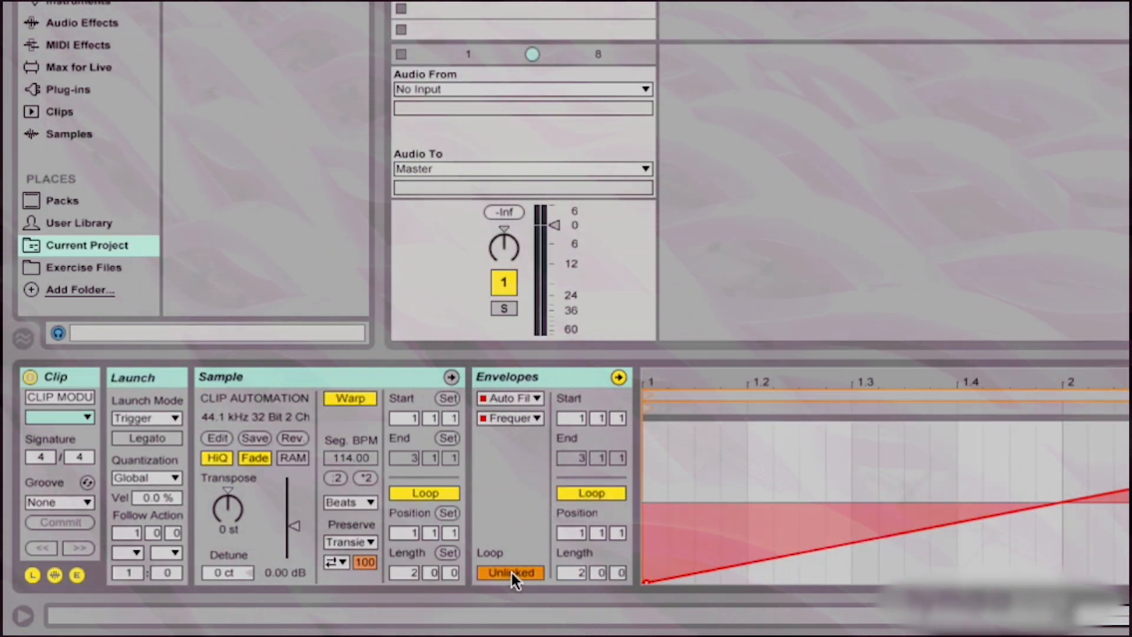
pyautogui.click(512, 572)
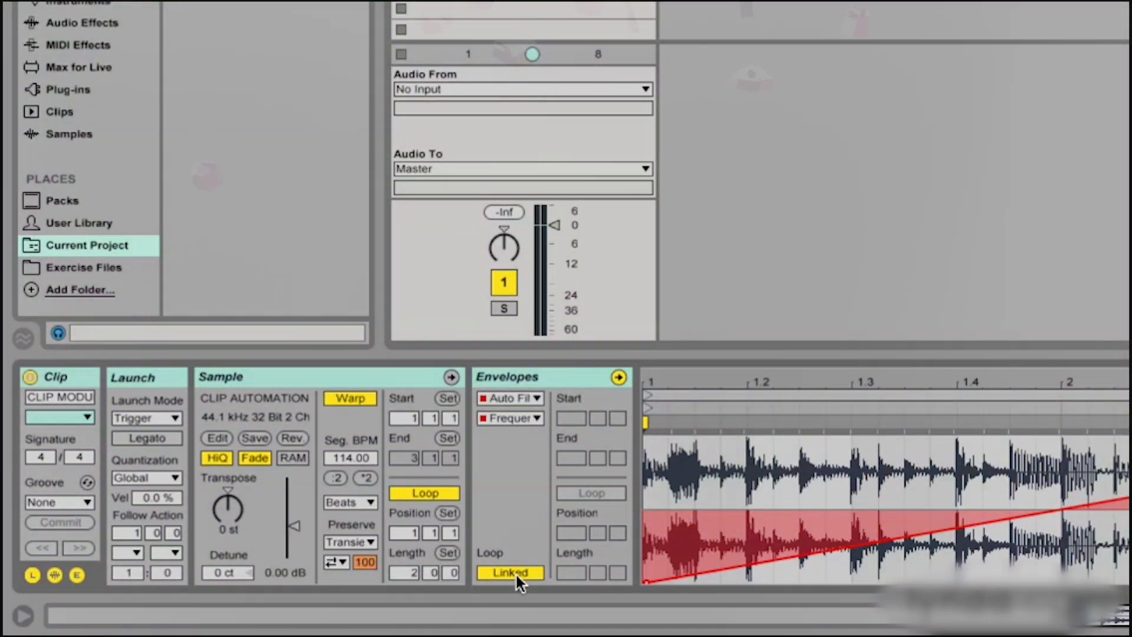
pyautogui.click(511, 572)
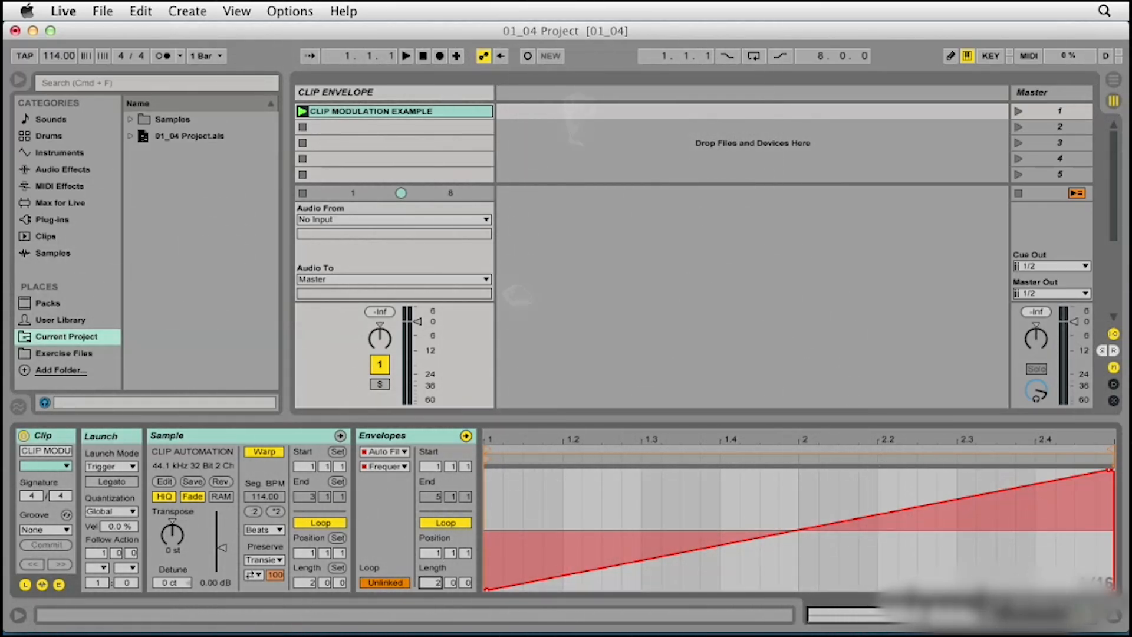
pyautogui.moveTo(430, 582); pyautogui.dragTo(430, 570)
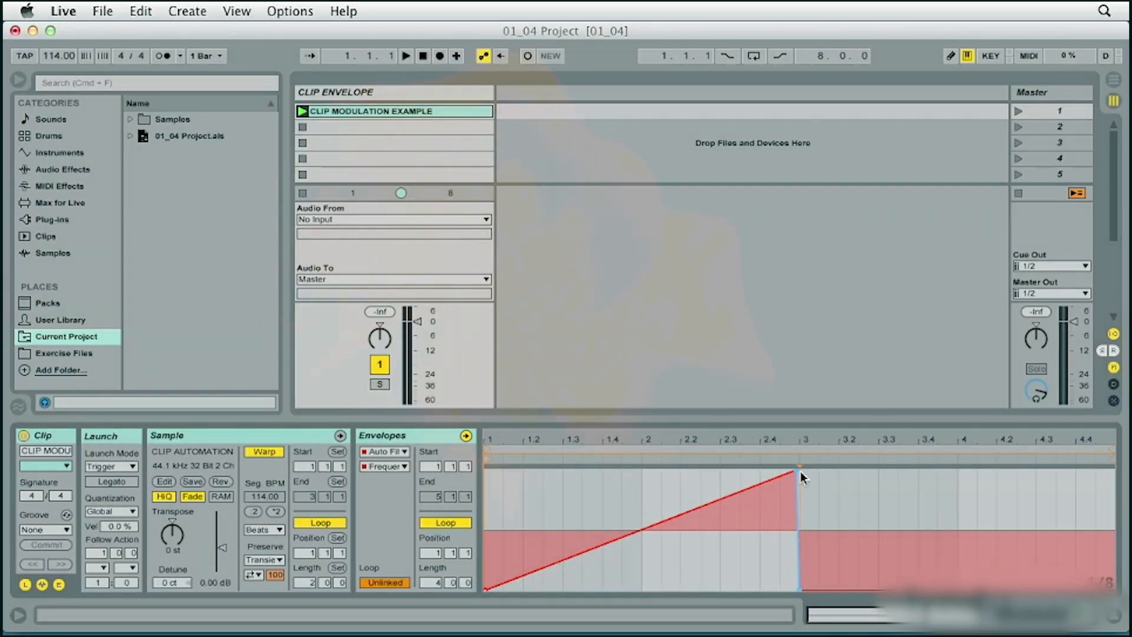
# Stretch the frequency envelope's rising ramp across the full four-bar envelope loop, removing the drop at bar 3, and audition the clip.
pyautogui.moveTo(798, 471); pyautogui.dragTo(799, 470)
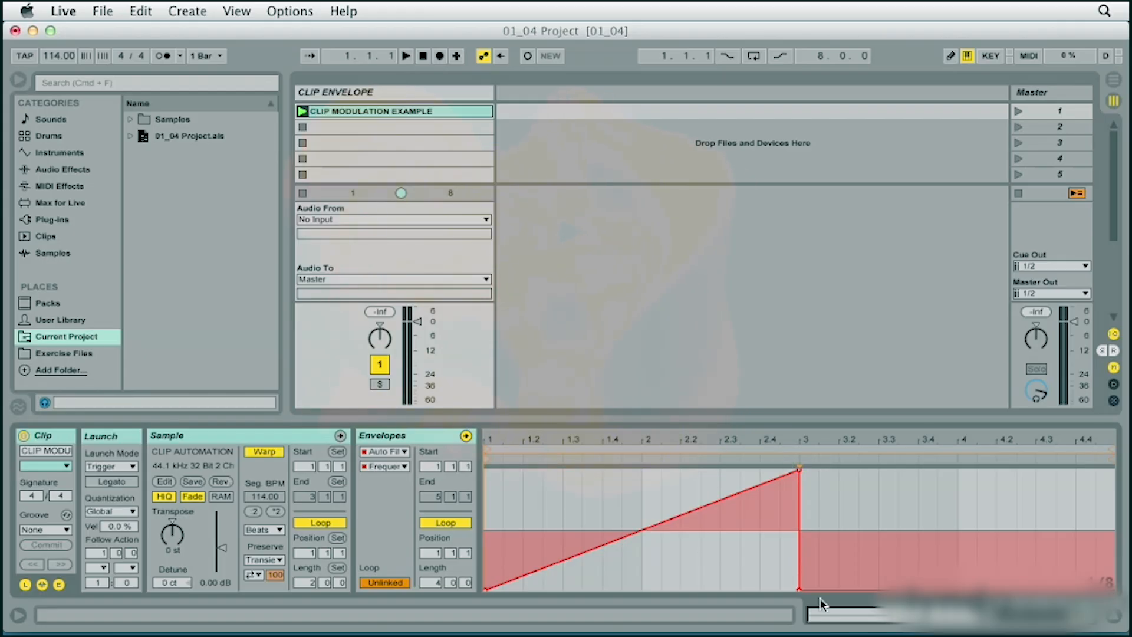
pyautogui.click(802, 590)
pyautogui.moveTo(800, 470); pyautogui.dragTo(1105, 470)
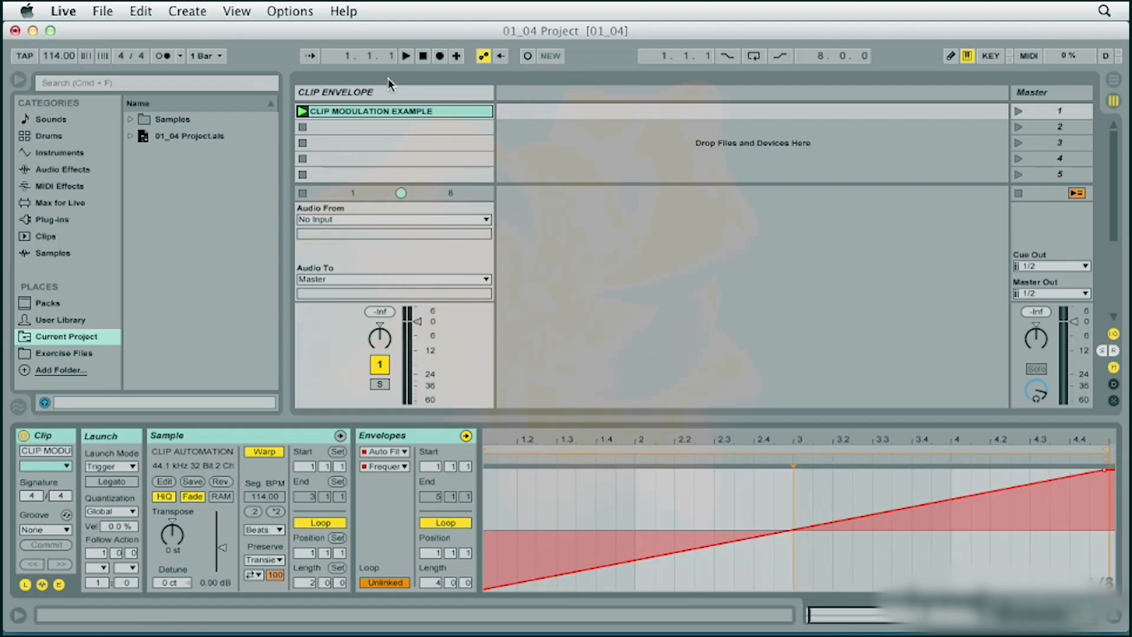
pyautogui.click(304, 114)
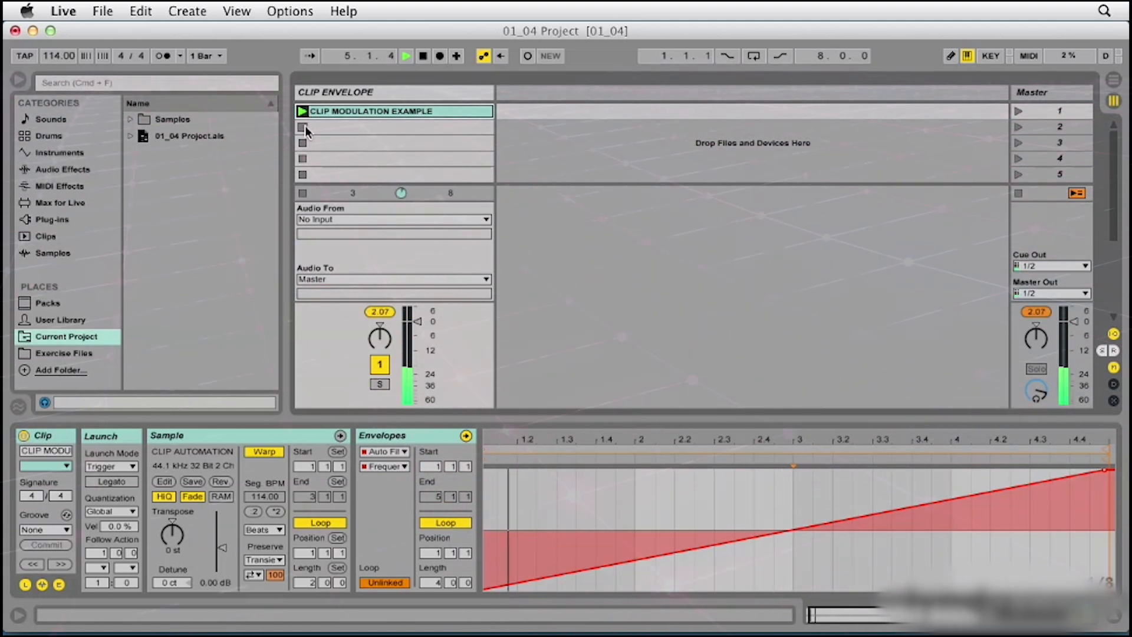
pyautogui.press('space')
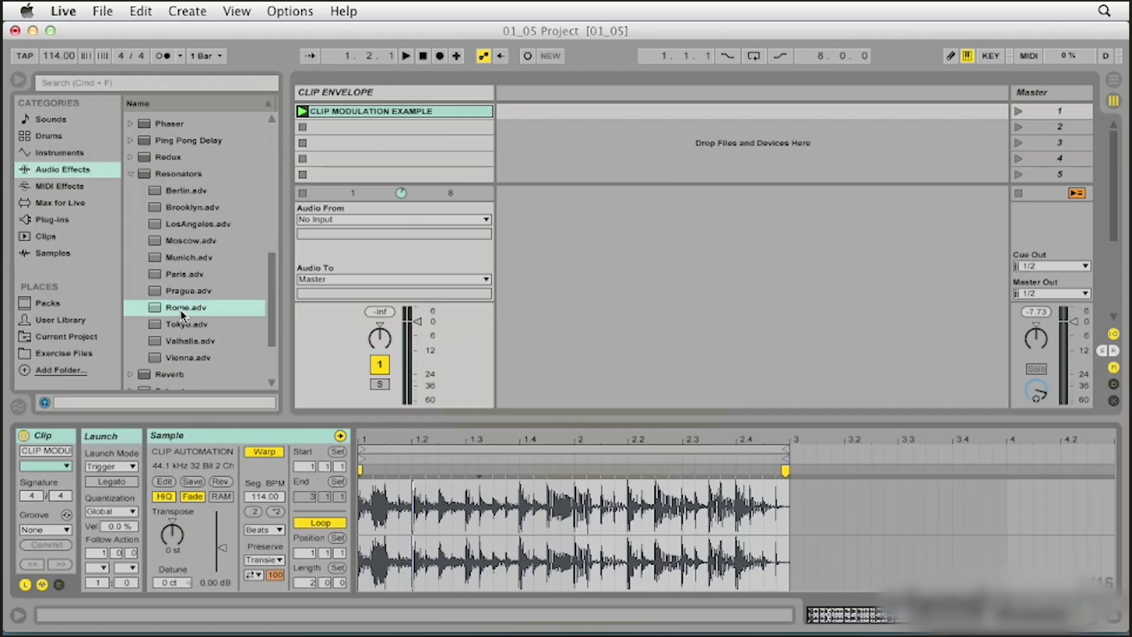
# Add the Rome Resonators preset after the track's Auto Filter in the 01_05 Project, audition it, and set its Dry/Wet to 38%.
pyautogui.moveTo(181, 312); pyautogui.dragTo(236, 279)
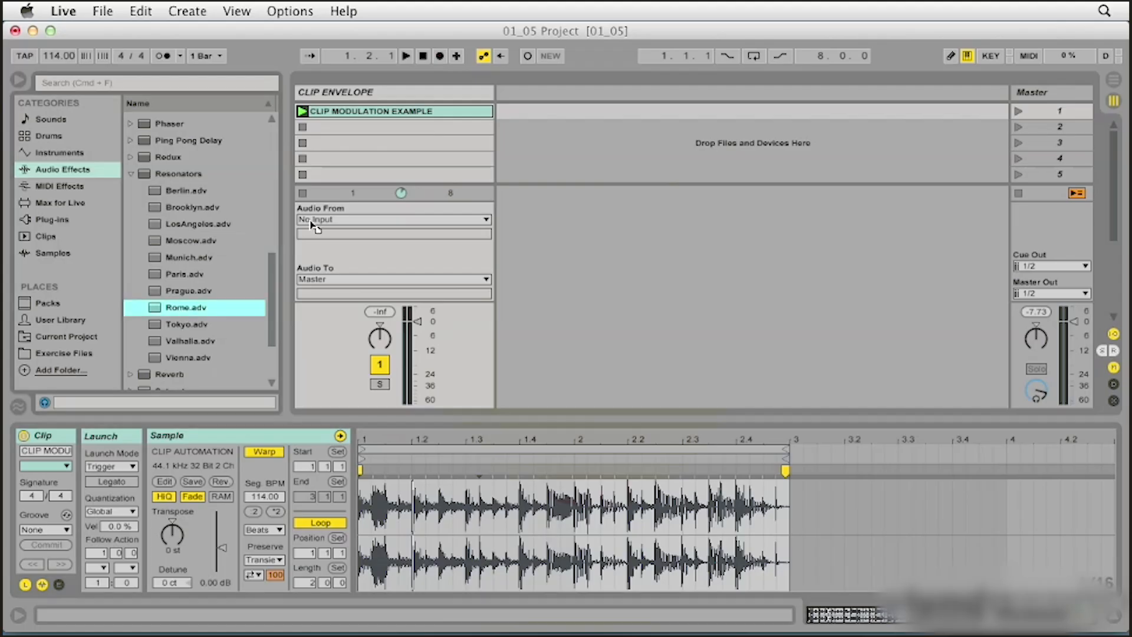
pyautogui.moveTo(368, 155); pyautogui.dragTo(364, 156)
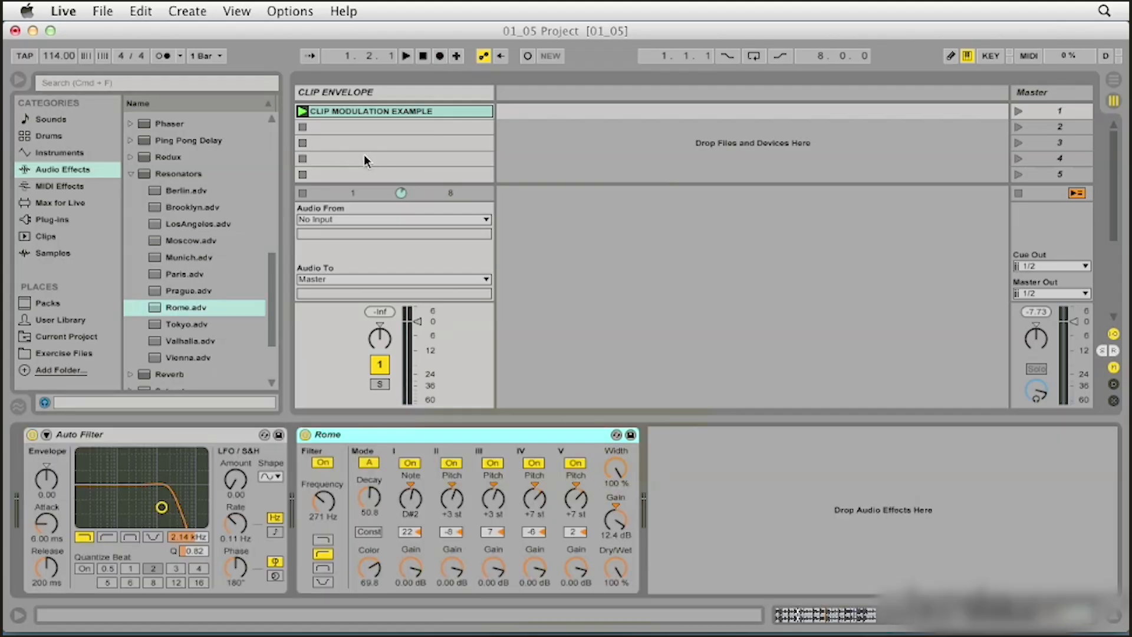
pyautogui.press('space')
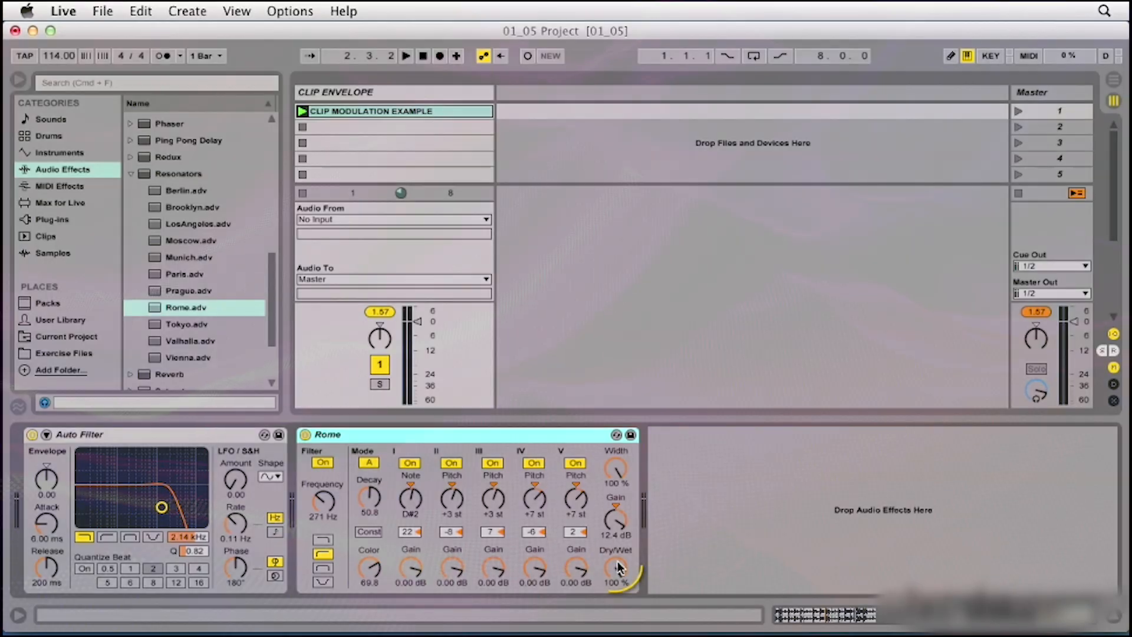
pyautogui.press('space')
pyautogui.moveTo(618, 567)
pyautogui.mouseDown()
pyautogui.moveTo(618, 603)
pyautogui.moveTo(615, 574)
pyautogui.mouseUp()
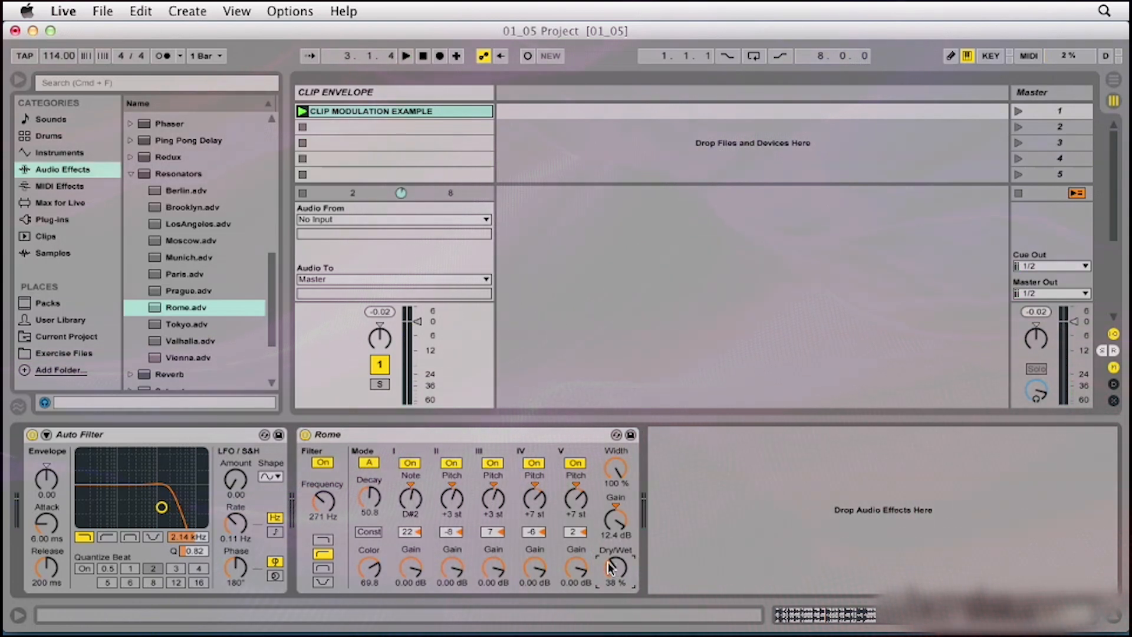
# Open CLIP MODULATION EXAMPLE's envelope for the Rome device's Dry/Wet parameter.
pyautogui.hotkey('shift', 'Tab')
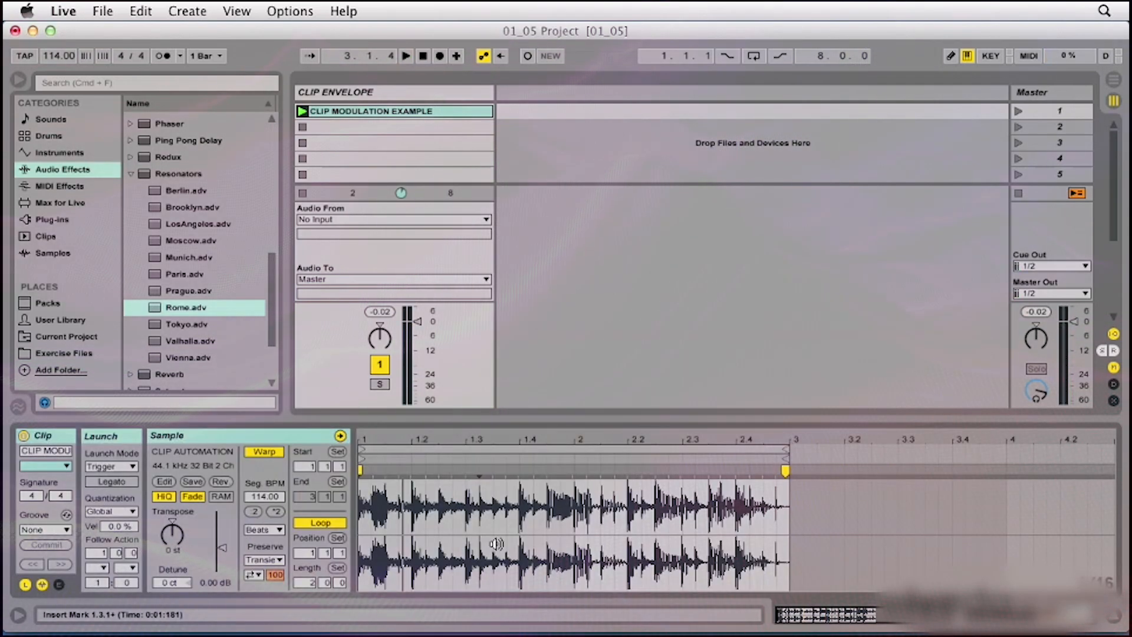
pyautogui.click(59, 585)
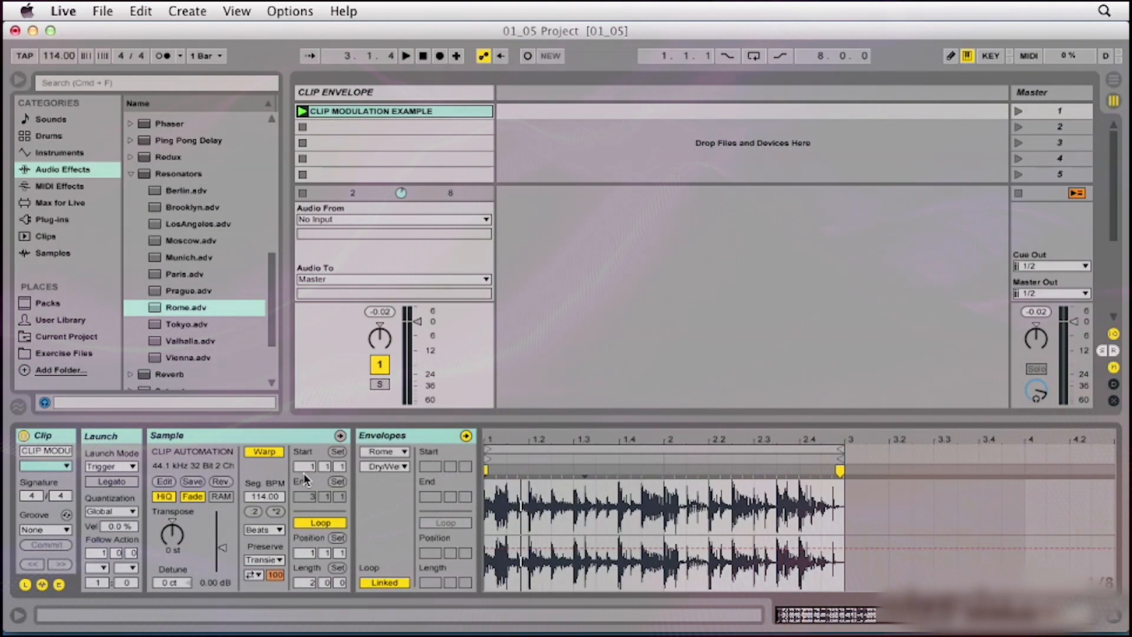
pyautogui.click(380, 458)
pyautogui.click(416, 161)
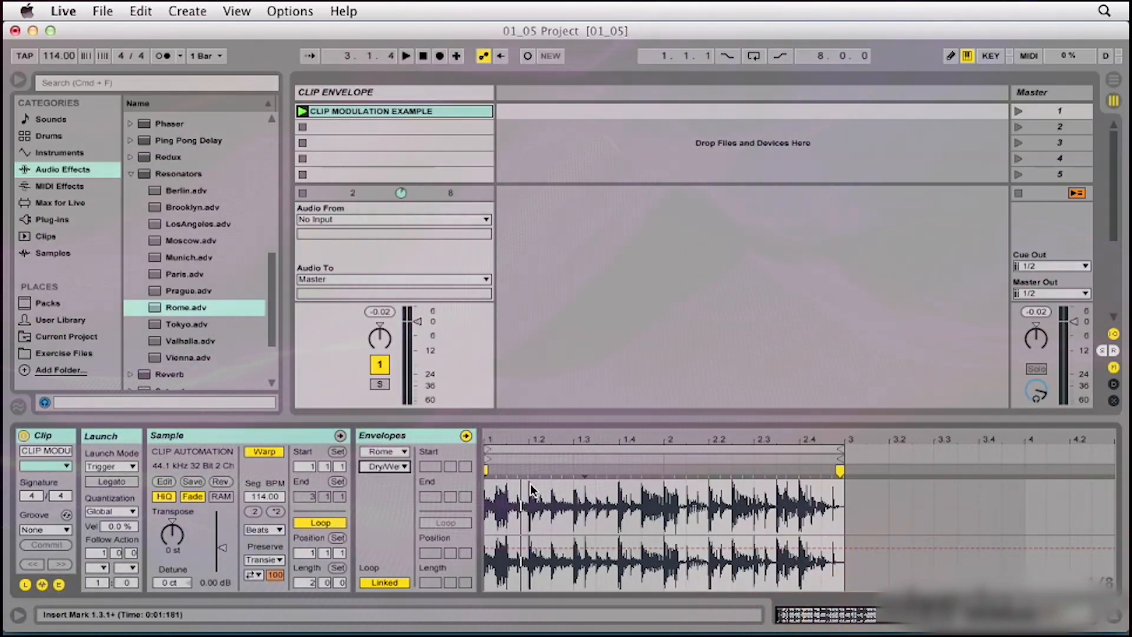
# Switch the Rome Dry/Wet envelope to modulation, draw varied eighth-note steps from 1.2 to 2.4, and audition the clip.
pyautogui.rightClick(531, 490)
pyautogui.click(578, 291)
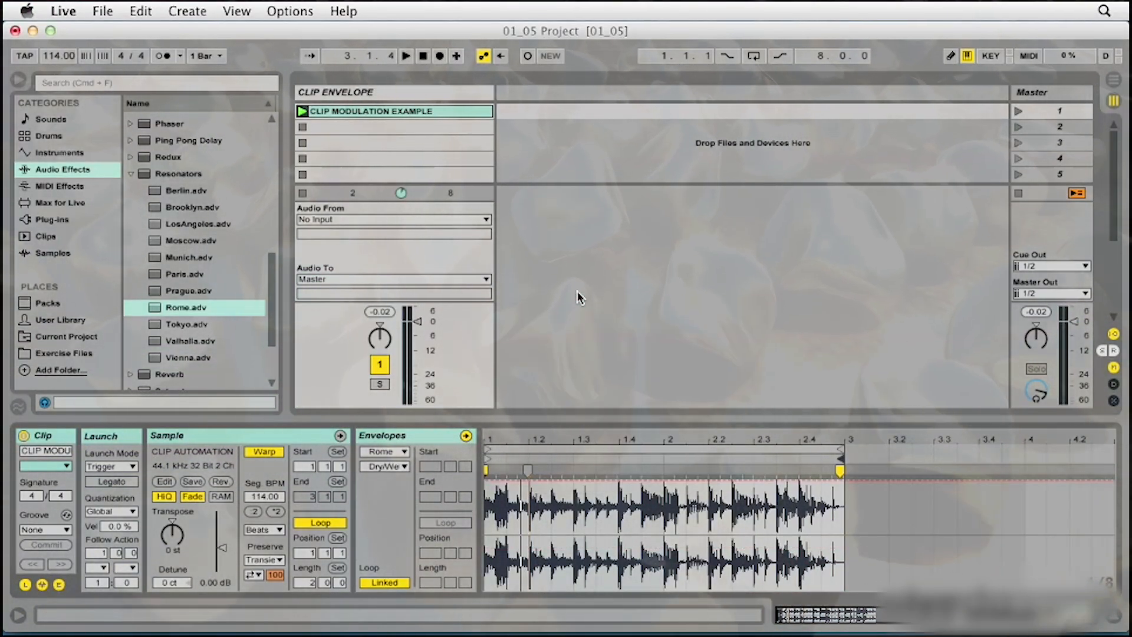
pyautogui.press('b')
pyautogui.moveTo(544, 499)
pyautogui.mouseDown()
pyautogui.moveTo(592, 529)
pyautogui.moveTo(569, 490)
pyautogui.moveTo(611, 589)
pyautogui.mouseUp()
pyautogui.moveTo(628, 506)
pyautogui.mouseDown()
pyautogui.moveTo(708, 566)
pyautogui.moveTo(732, 519)
pyautogui.moveTo(752, 567)
pyautogui.moveTo(773, 484)
pyautogui.moveTo(791, 571)
pyautogui.mouseUp()
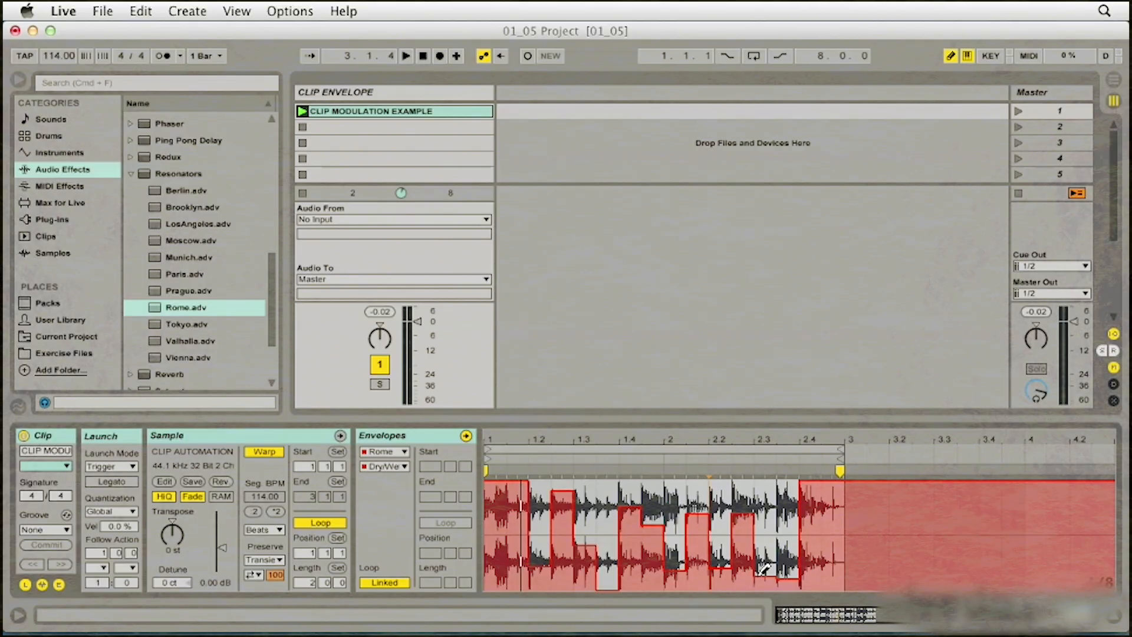
pyautogui.press('space')
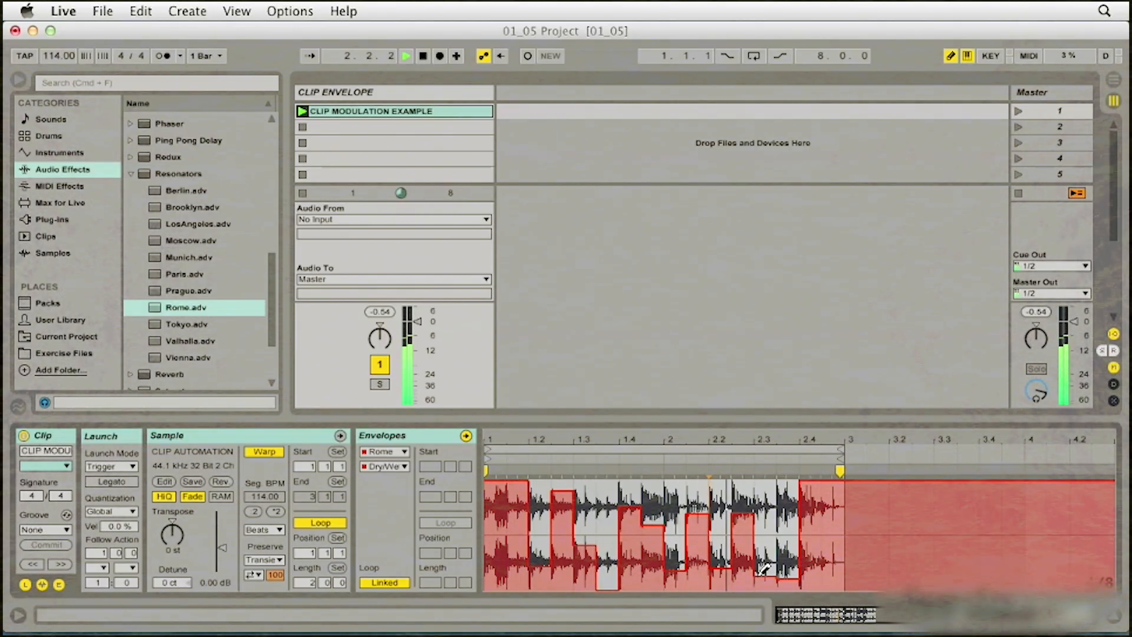
pyautogui.press('space')
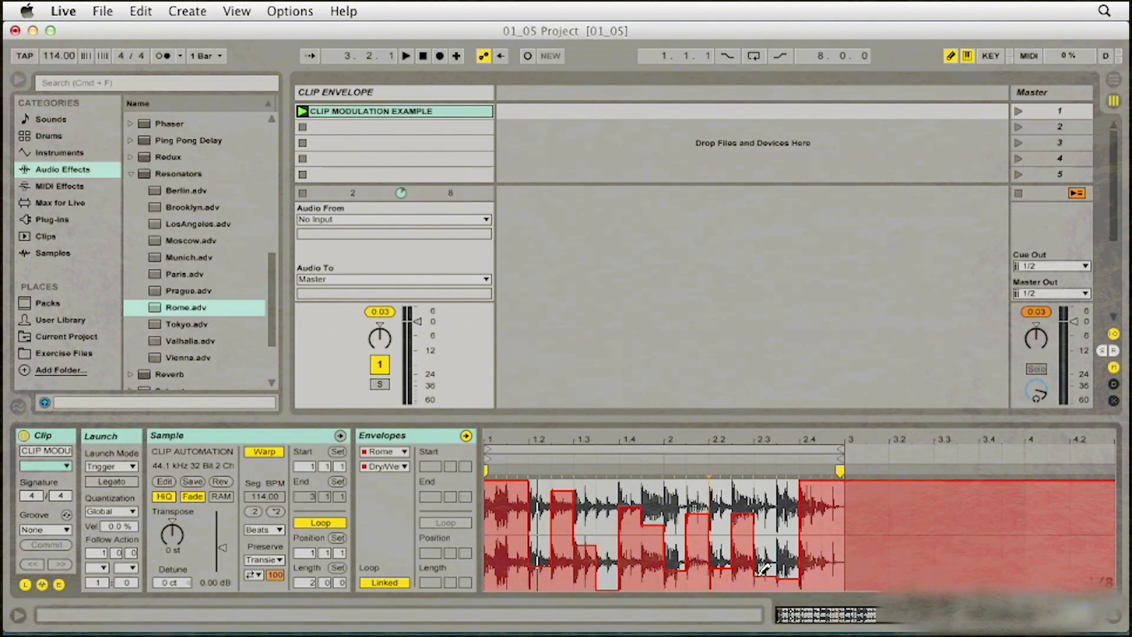
# Unlink the Rome Dry/Wet modulation envelope from the clip's loop and set its end to 4.3.1 and loop length to 3.2.0.
pyautogui.click(380, 581)
pyautogui.write('4')
pyautogui.press('Tab')
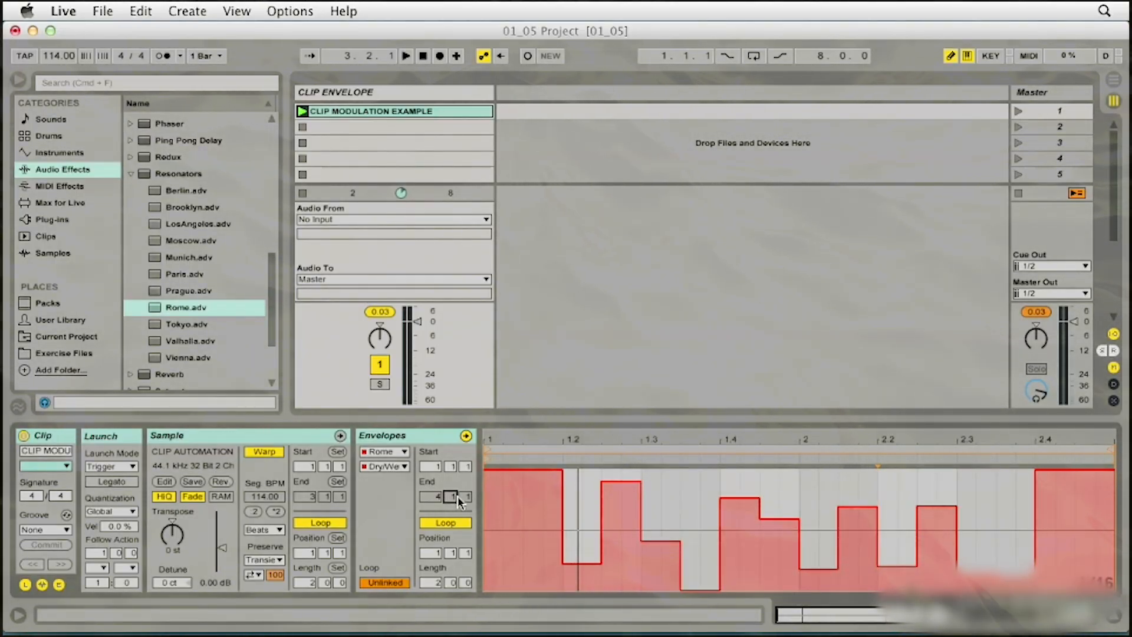
pyautogui.press('Return')
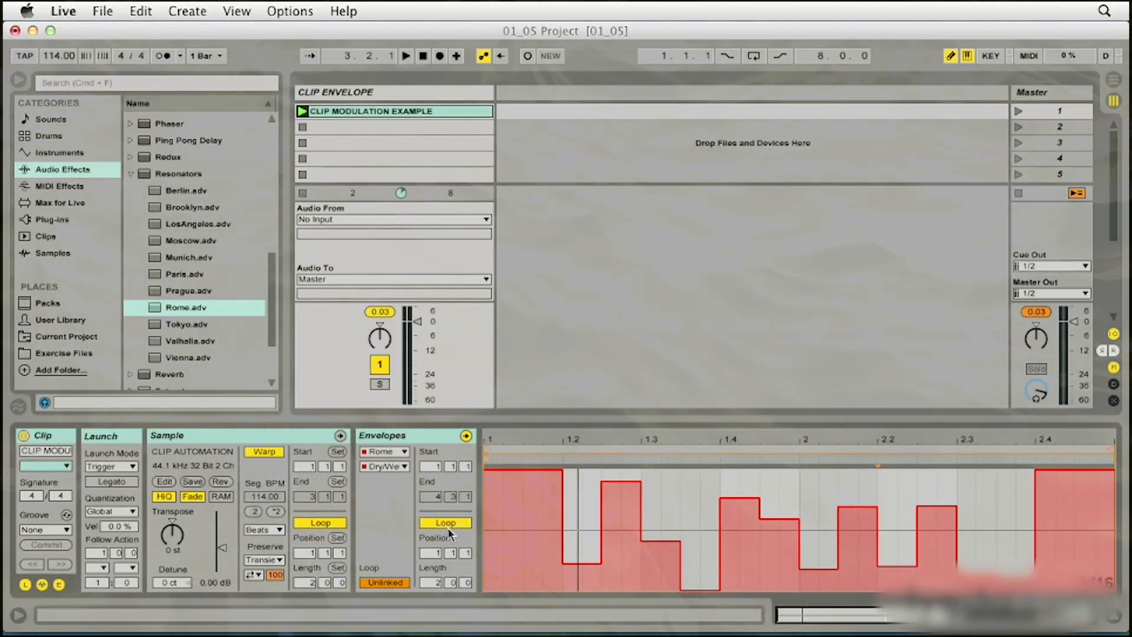
pyautogui.click(430, 583)
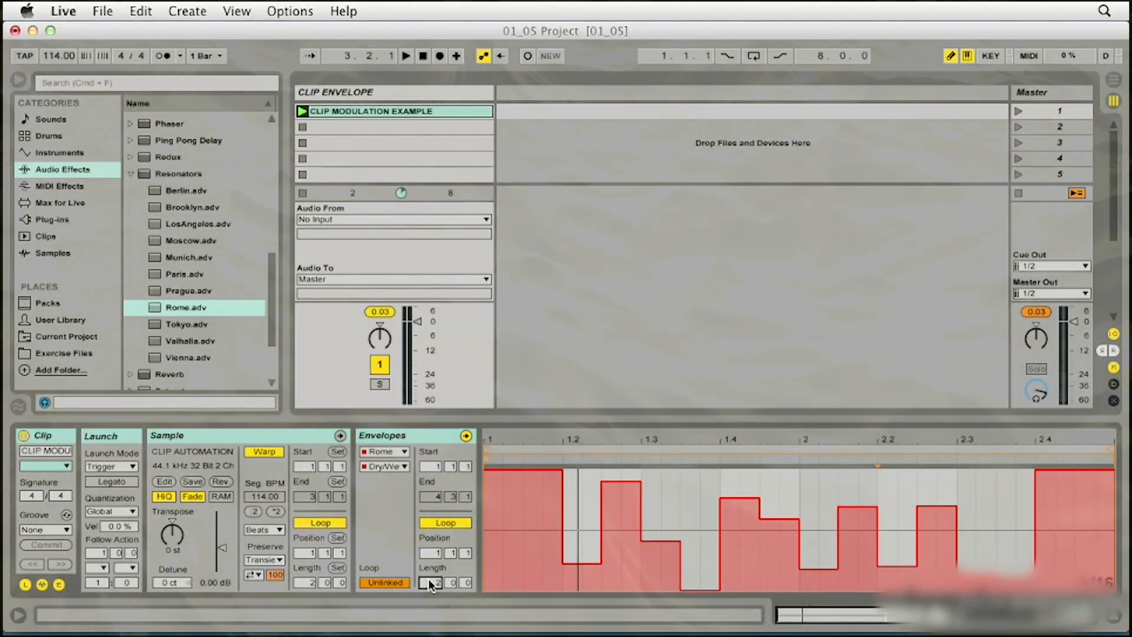
pyautogui.write('3')
pyautogui.press('Tab')
pyautogui.press('Return')
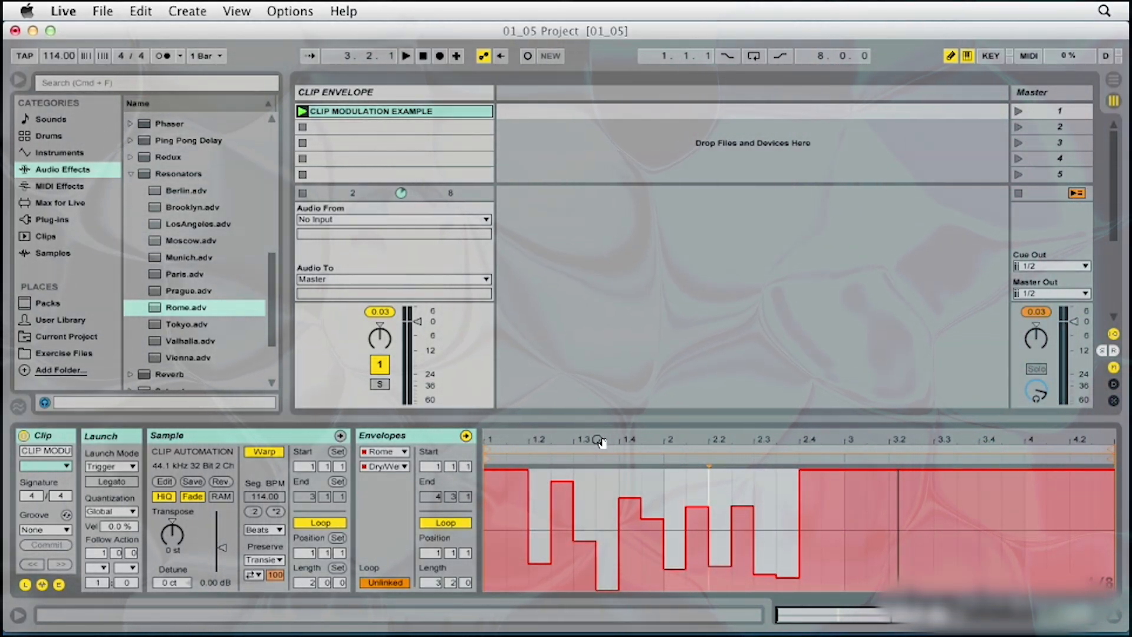
# Continue the stepped eighth-note Dry/Wet modulation from 2.4 through the end of the extended envelope loop and audition the clip.
pyautogui.click(831, 549)
pyautogui.click(874, 515)
pyautogui.moveTo(877, 509)
pyautogui.mouseDown()
pyautogui.moveTo(891, 572)
pyautogui.moveTo(926, 484)
pyautogui.moveTo(967, 566)
pyautogui.moveTo(1006, 484)
pyautogui.moveTo(1015, 563)
pyautogui.moveTo(1032, 510)
pyautogui.moveTo(1059, 496)
pyautogui.moveTo(1072, 557)
pyautogui.moveTo(1083, 500)
pyautogui.mouseUp()
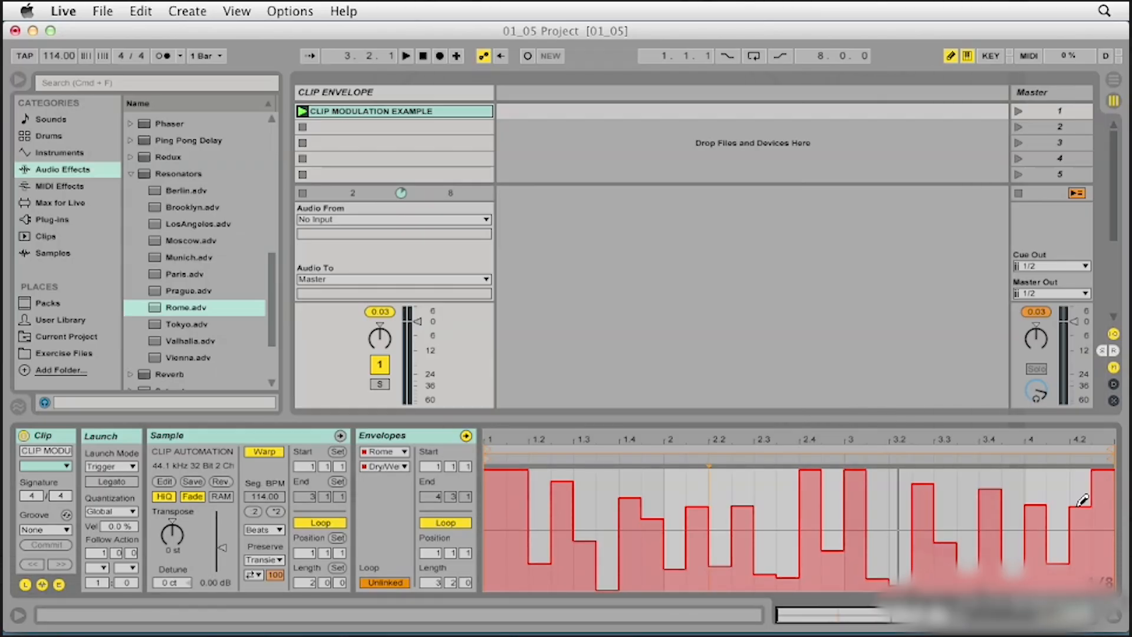
pyautogui.press('space')
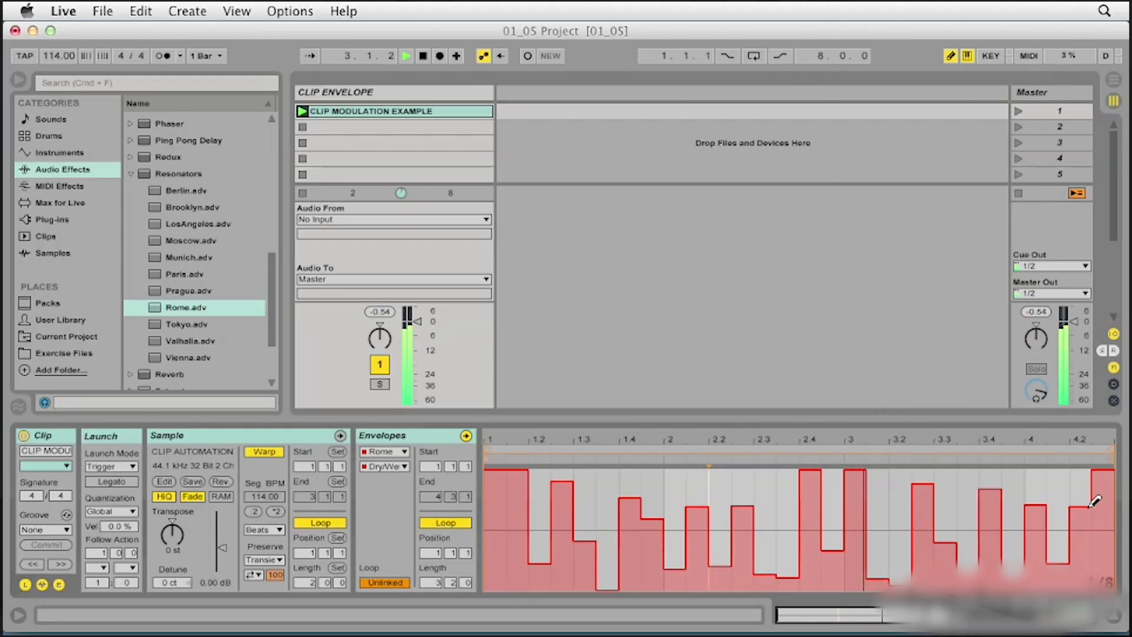
pyautogui.press('space')
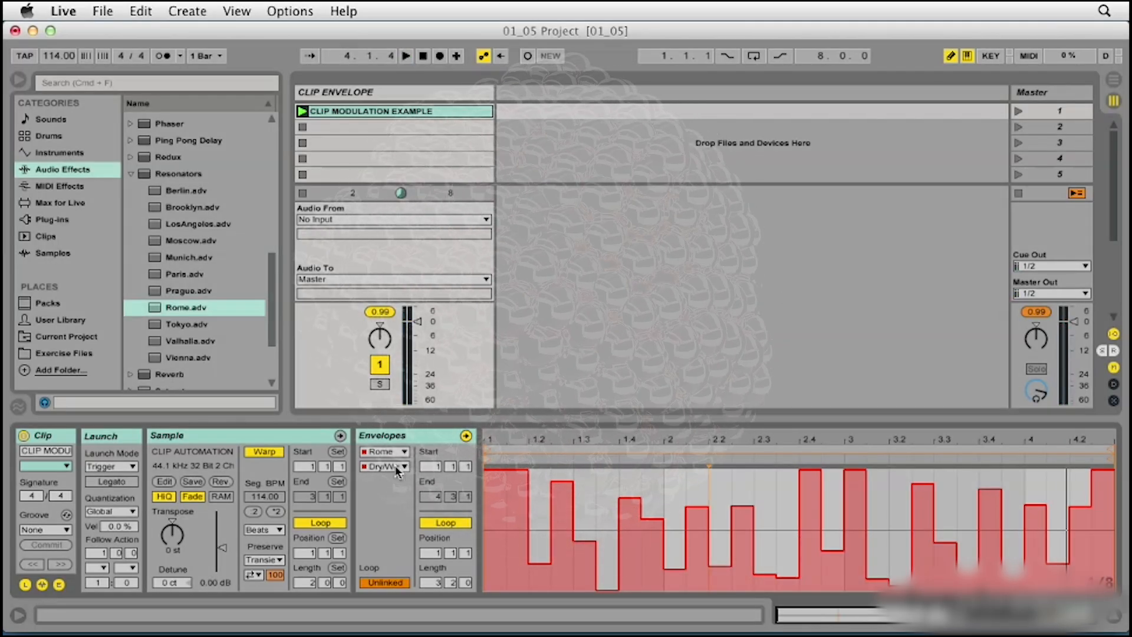
# Open the Rome device's Decay envelope, unlink its loop, and set its end to 6.3.1 and loop length to 5.2.0.
pyautogui.click(386, 467)
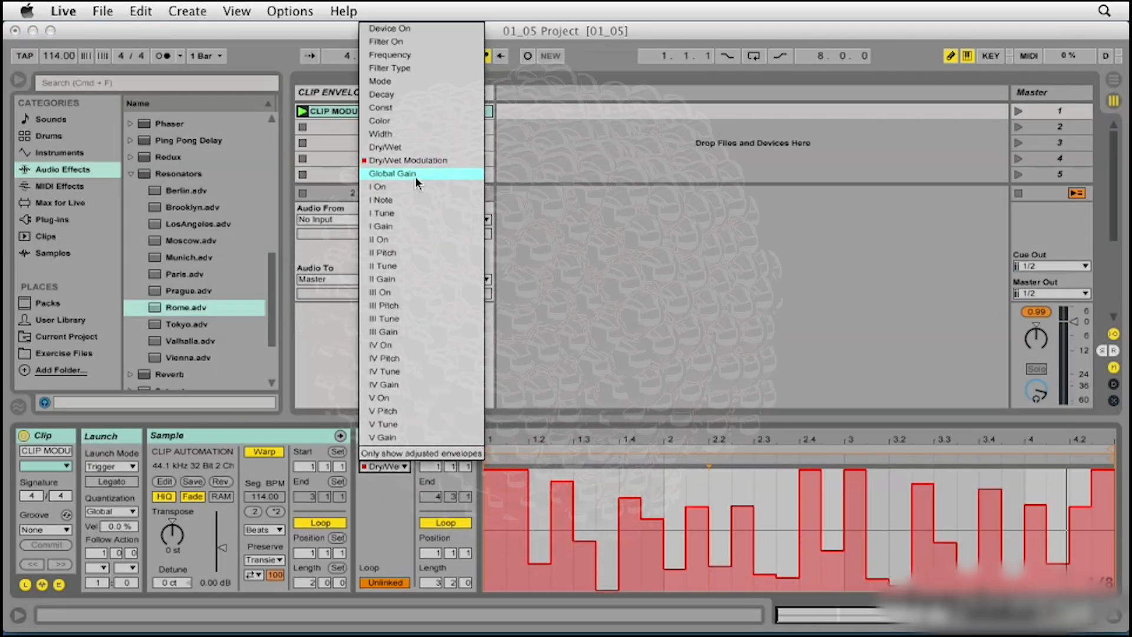
pyautogui.click(436, 95)
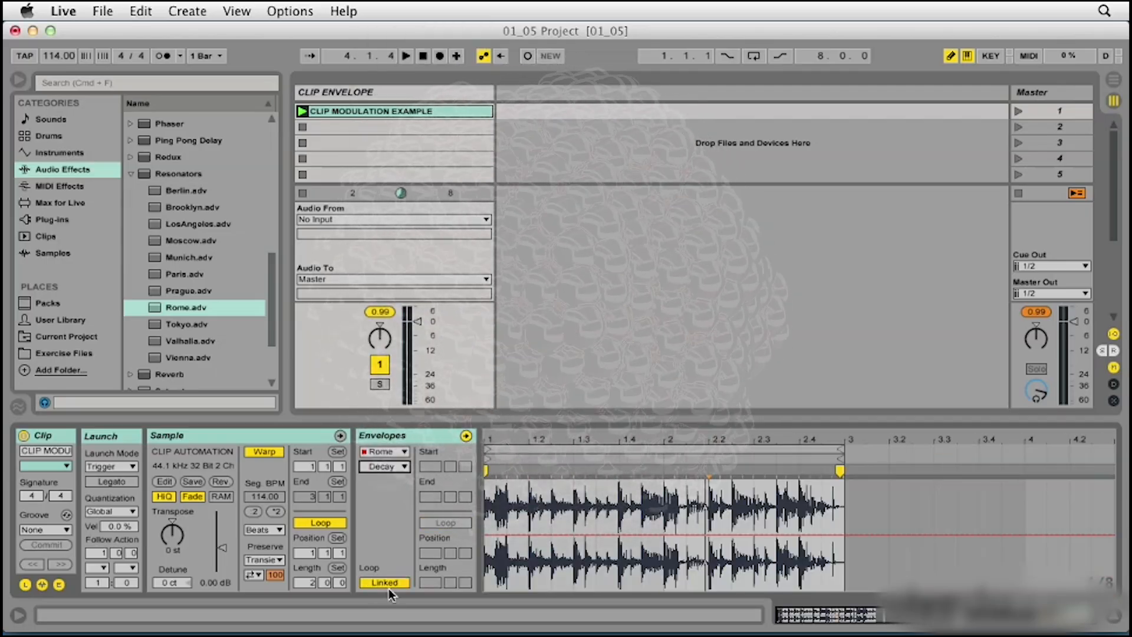
pyautogui.click(384, 583)
pyautogui.click(449, 496)
pyautogui.write('3')
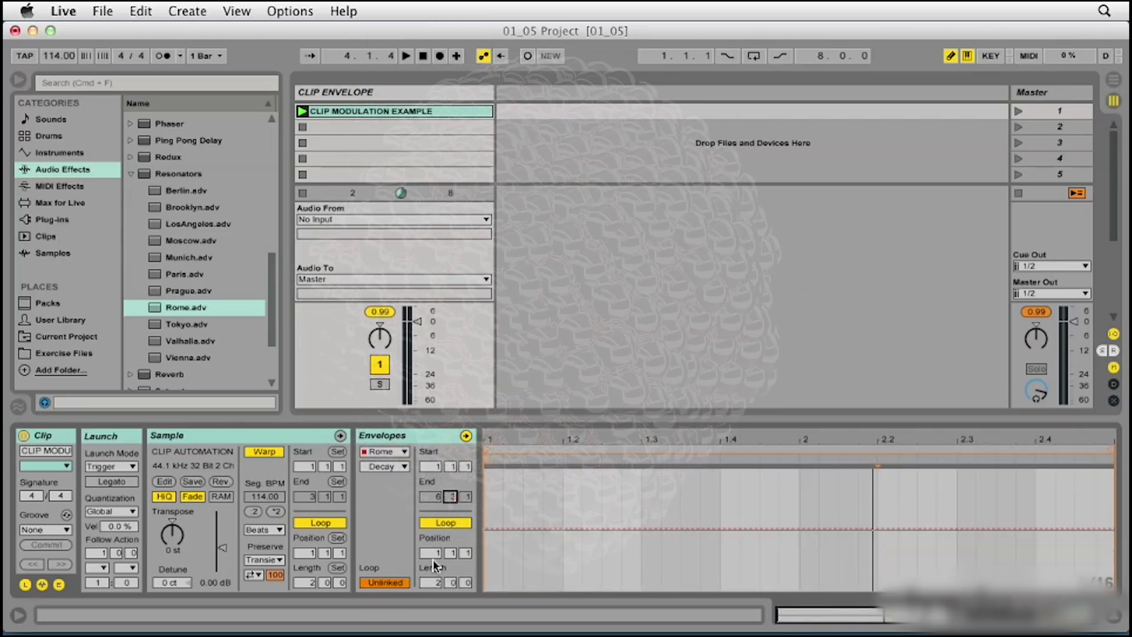
pyautogui.click(436, 583)
pyautogui.write('5')
pyautogui.click(452, 583)
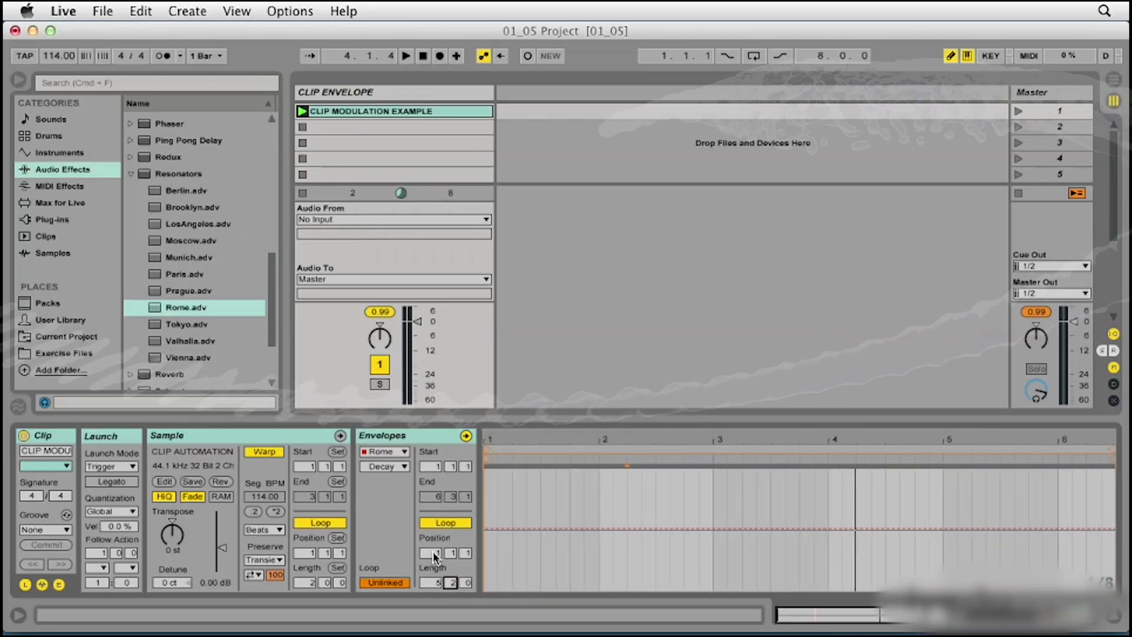
# Draw alternating high and low eighth-note steps in the Decay envelope across bars 1 to 5, including a peak at 100 in bar 4.
pyautogui.moveTo(511, 541); pyautogui.dragTo(517, 582)
pyautogui.click(562, 580)
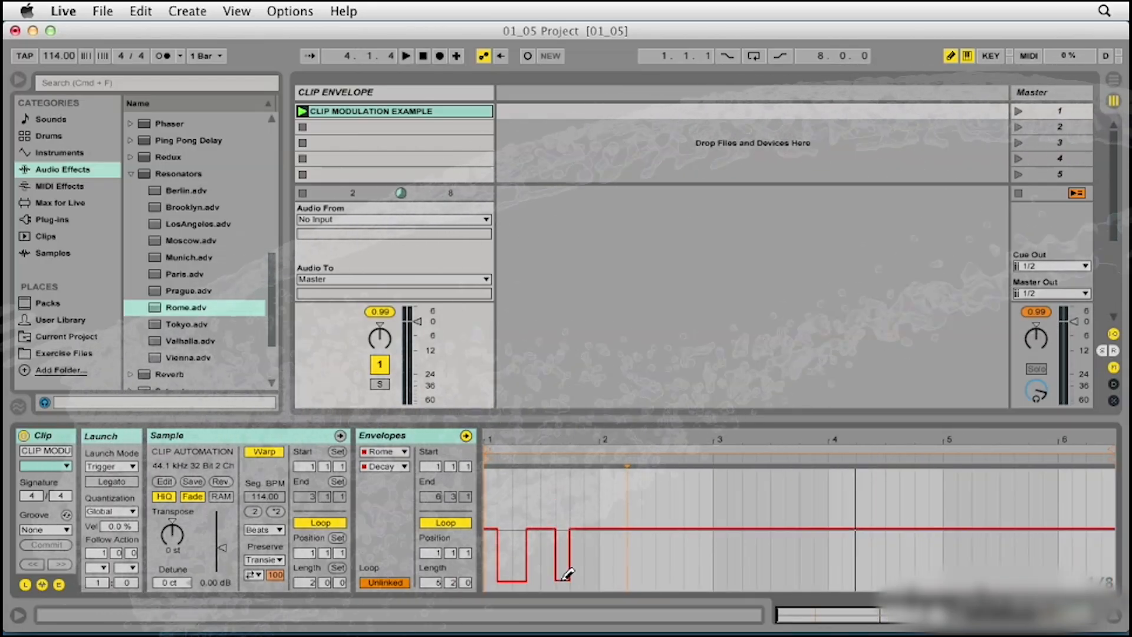
pyautogui.click(633, 496)
pyautogui.click(619, 569)
pyautogui.click(606, 499)
pyautogui.click(693, 571)
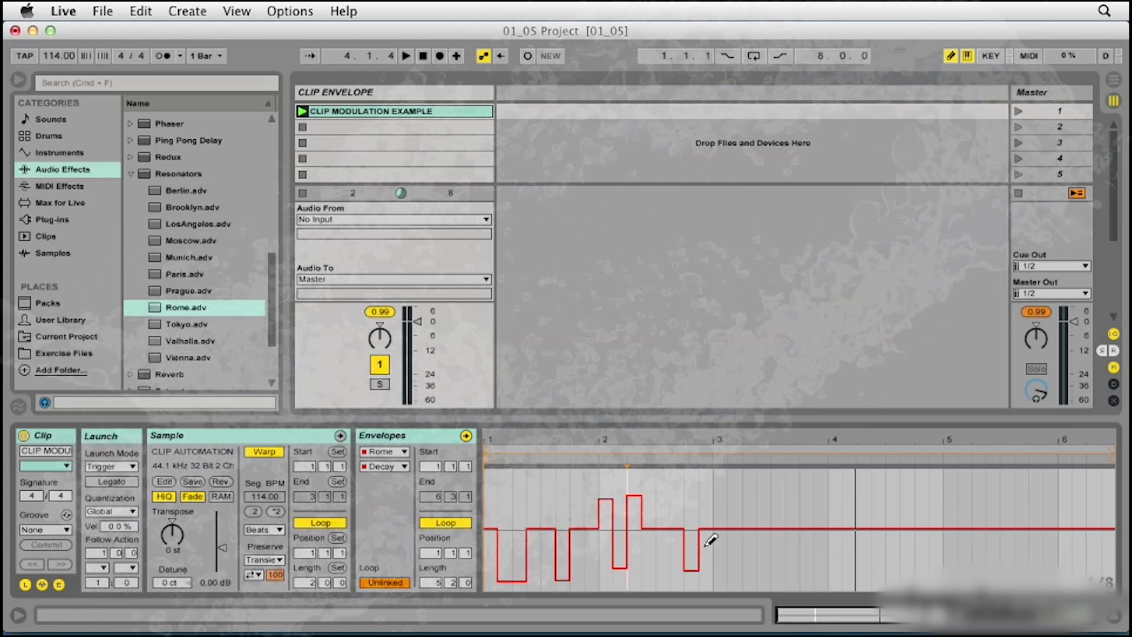
pyautogui.click(720, 509)
pyautogui.click(763, 571)
pyautogui.click(792, 508)
pyautogui.moveTo(850, 505); pyautogui.dragTo(874, 460)
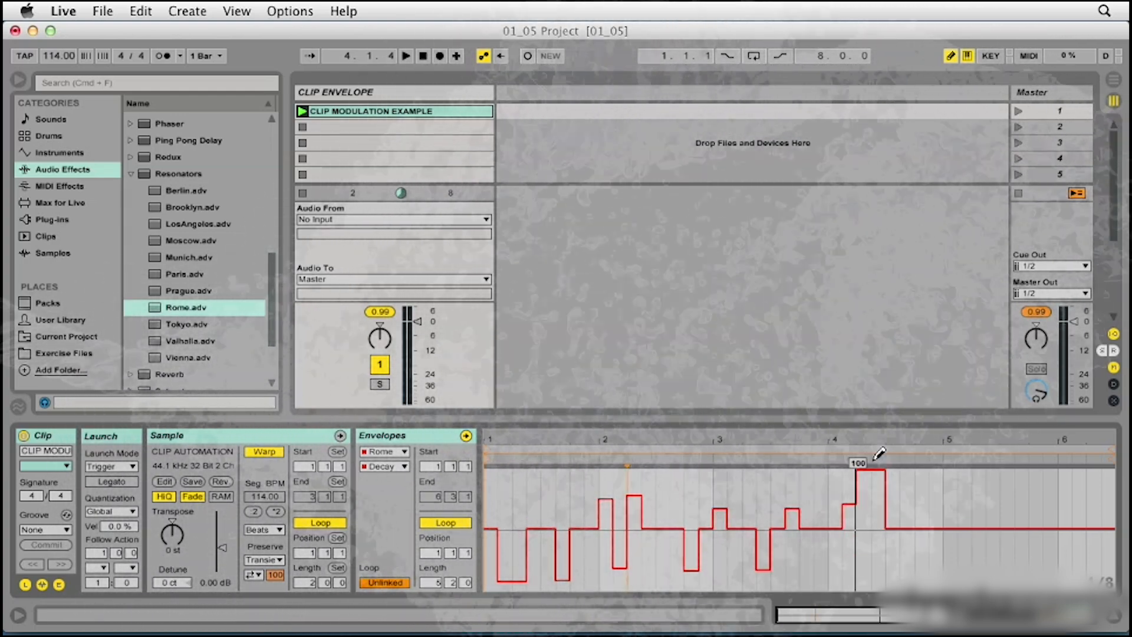
pyautogui.click(936, 555)
pyautogui.click(966, 497)
pyautogui.moveTo(980, 557); pyautogui.dragTo(993, 559)
pyautogui.moveTo(1020, 499); pyautogui.dragTo(1008, 470)
pyautogui.click(1052, 568)
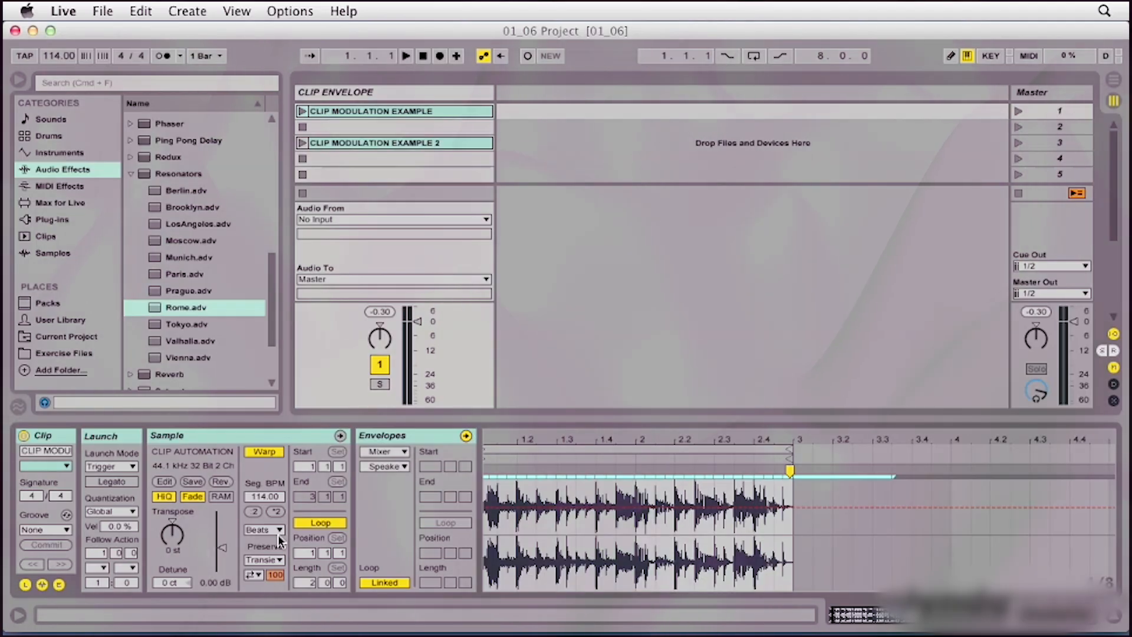
# In the 01_06 Project, open CLIP MODULATION EXAMPLE's Transposition Modulation envelope, unlink it, and set its loop length to 1.2.3.
pyautogui.click(397, 451)
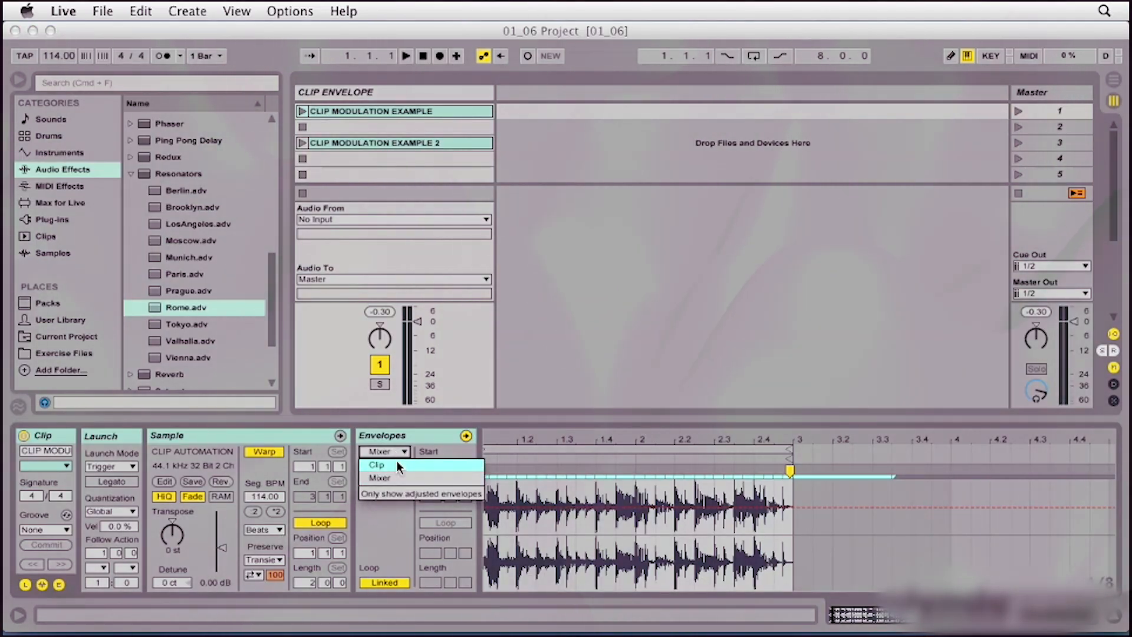
pyautogui.click(398, 461)
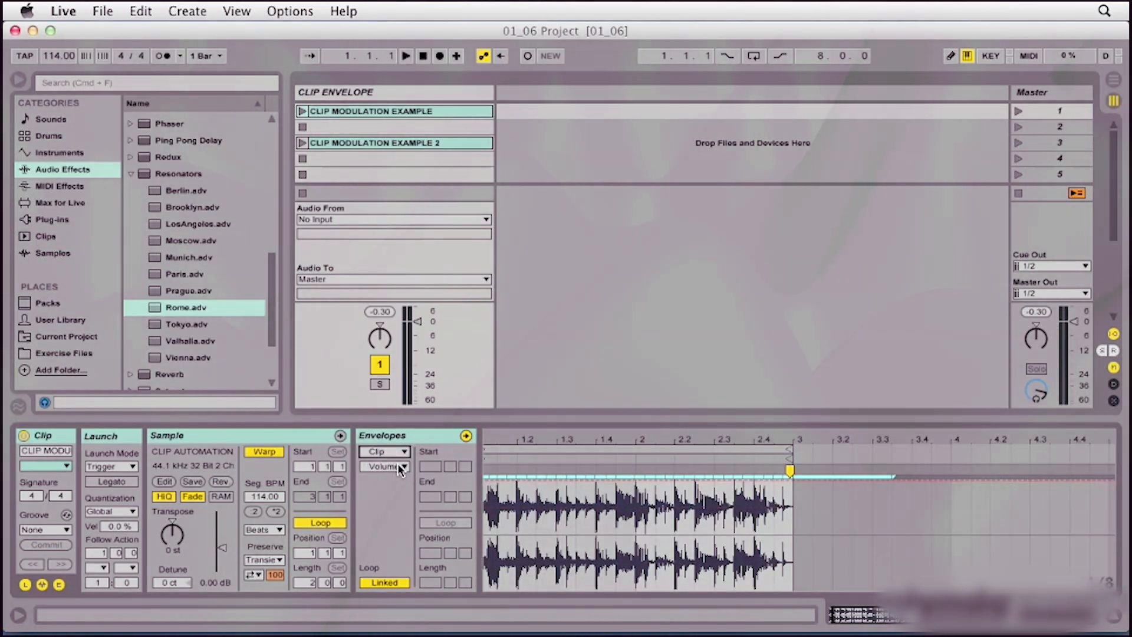
pyautogui.click(398, 466)
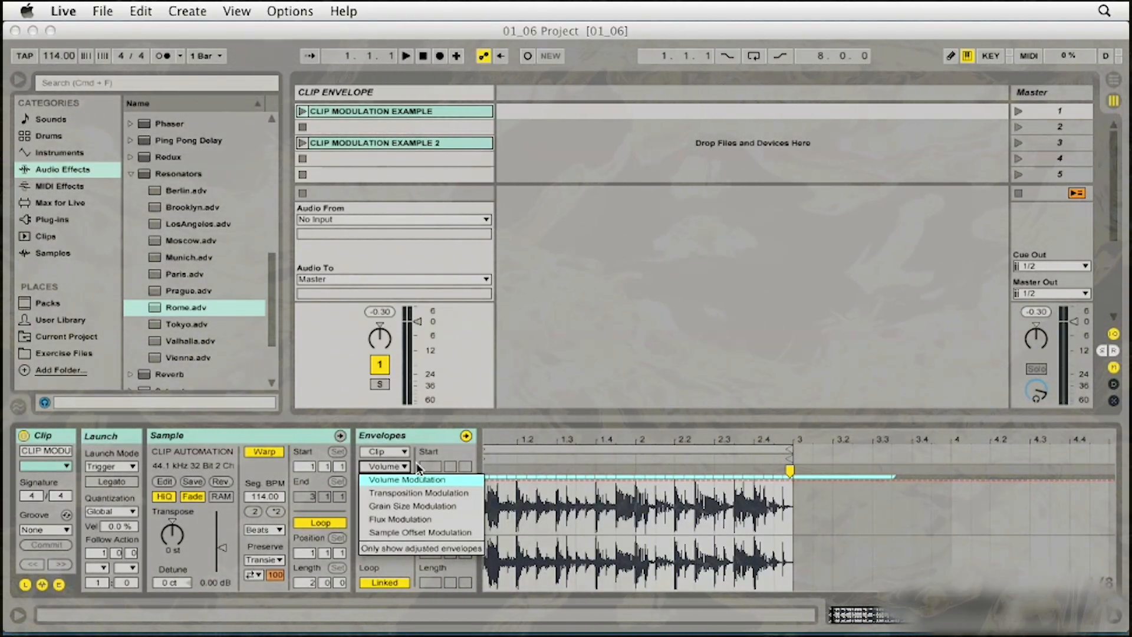
pyautogui.click(451, 493)
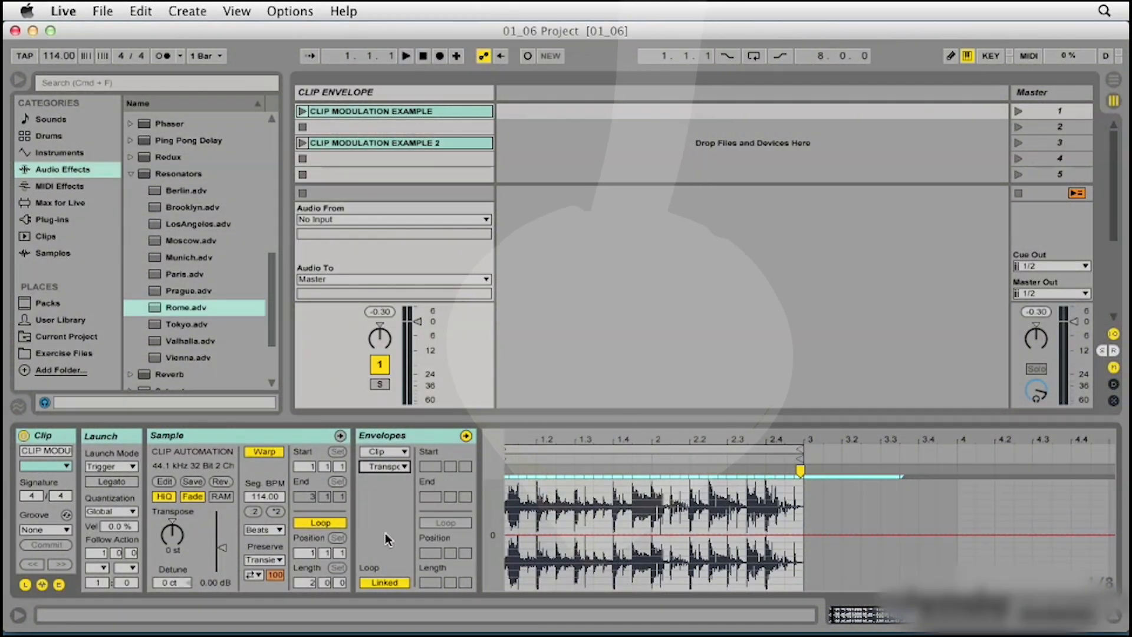
pyautogui.click(373, 582)
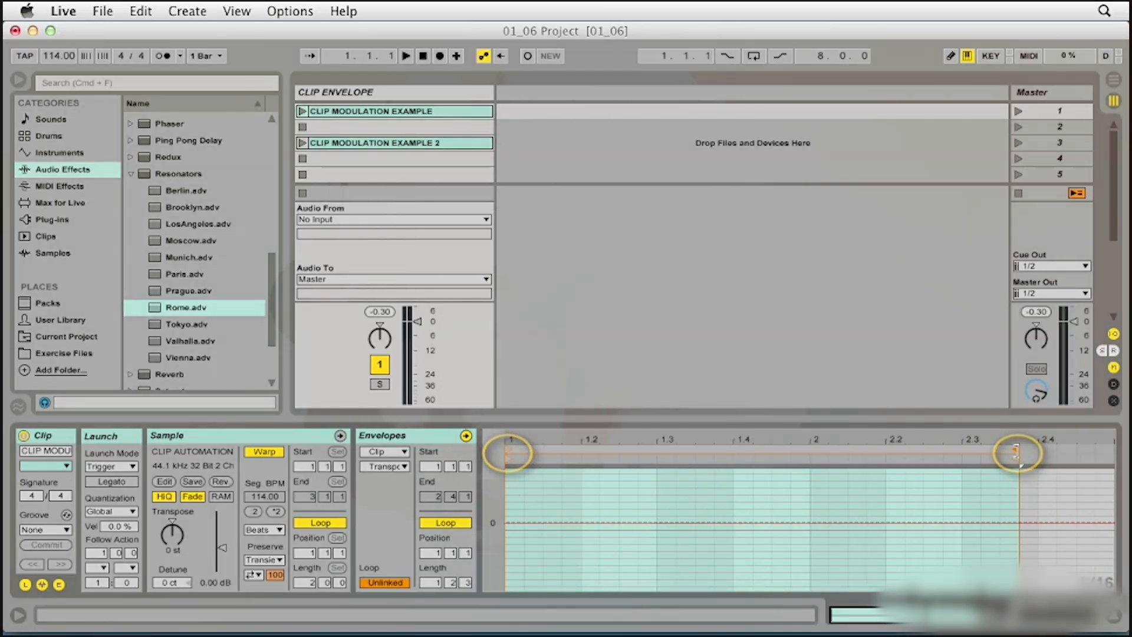
pyautogui.moveTo(1022, 449); pyautogui.dragTo(1067, 455)
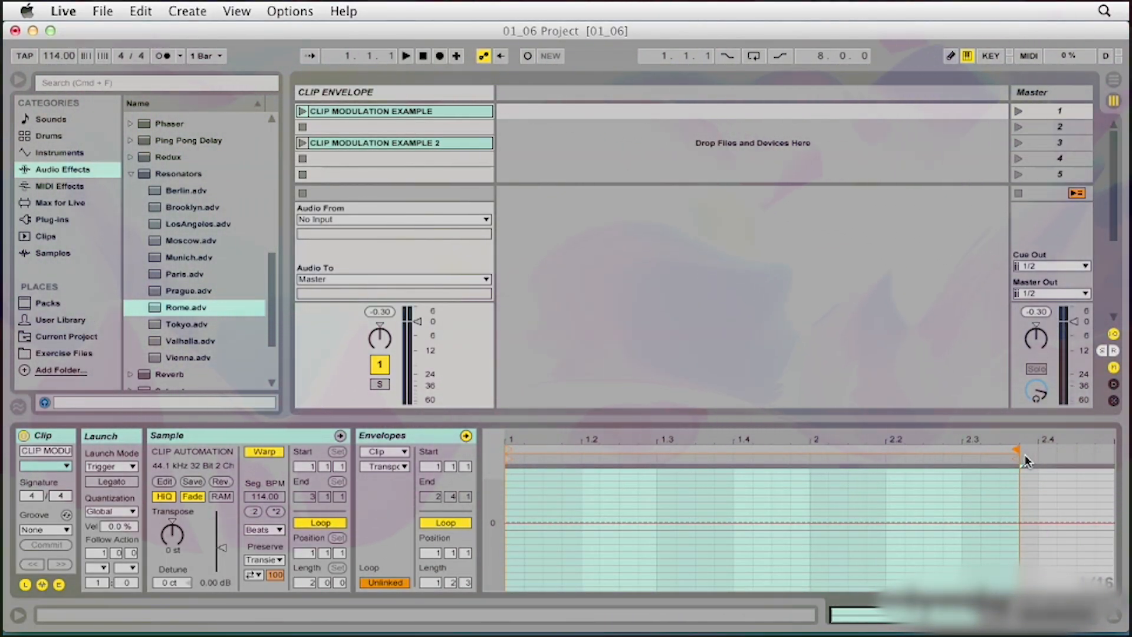
# Draw varied upward and downward sixteenth-note transposition steps across the unlinked envelope loop and audition CLIP MODULATION EXAMPLE.
pyautogui.press('b')
pyautogui.moveTo(555, 541)
pyautogui.mouseDown()
pyautogui.moveTo(533, 534)
pyautogui.moveTo(535, 496)
pyautogui.mouseUp()
pyautogui.click(596, 575)
pyautogui.moveTo(608, 565)
pyautogui.mouseDown()
pyautogui.moveTo(630, 498)
pyautogui.moveTo(702, 513)
pyautogui.moveTo(743, 467)
pyautogui.moveTo(767, 630)
pyautogui.mouseUp()
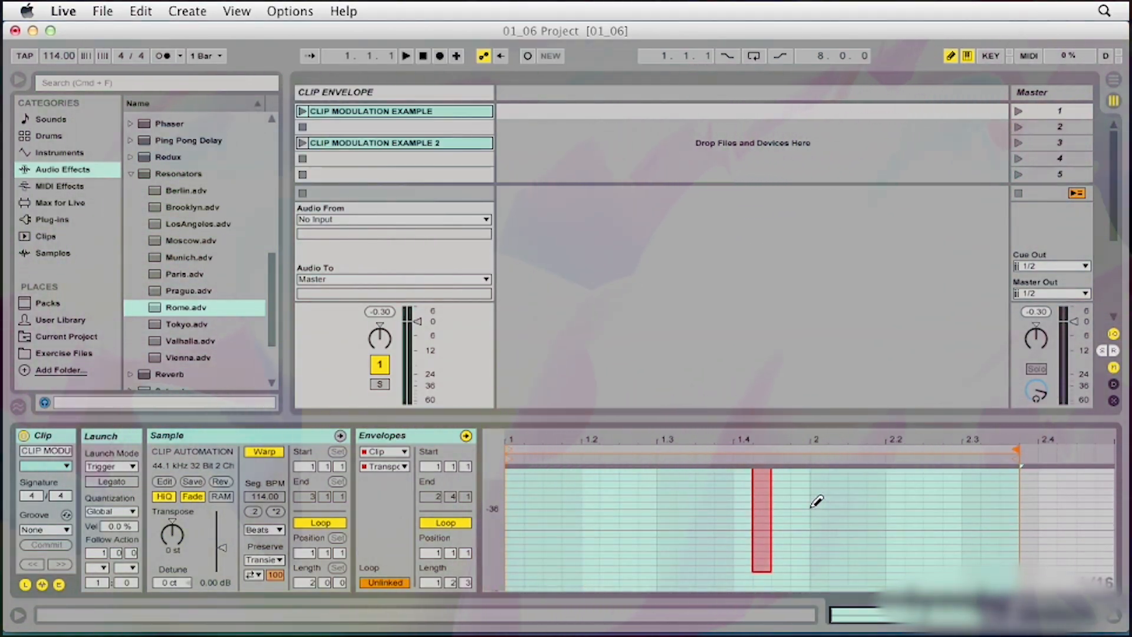
pyautogui.moveTo(811, 508); pyautogui.dragTo(977, 487)
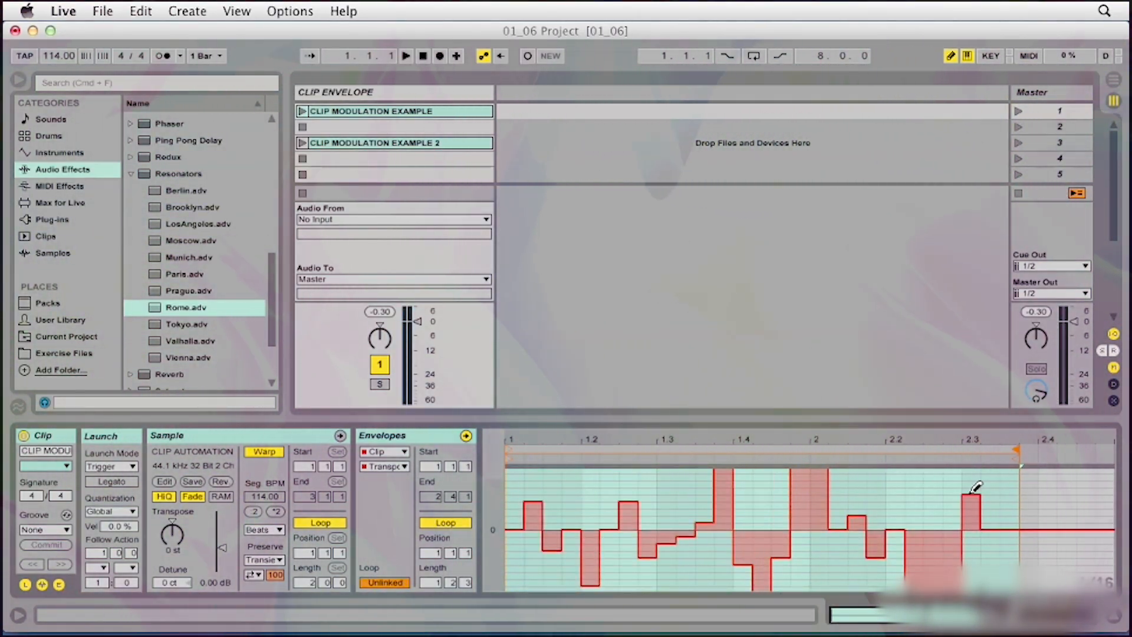
pyautogui.click(301, 111)
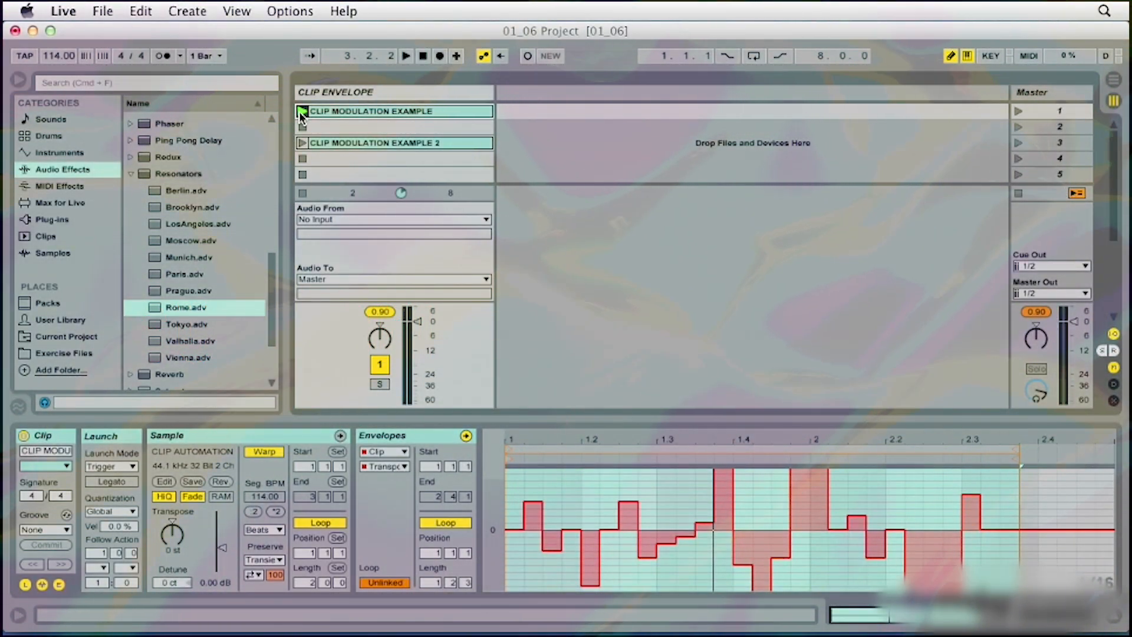
# Show the Volume Modulation envelope of CLIP MODULATION EXAMPLE 2 and audition that clip.
pyautogui.click(372, 141)
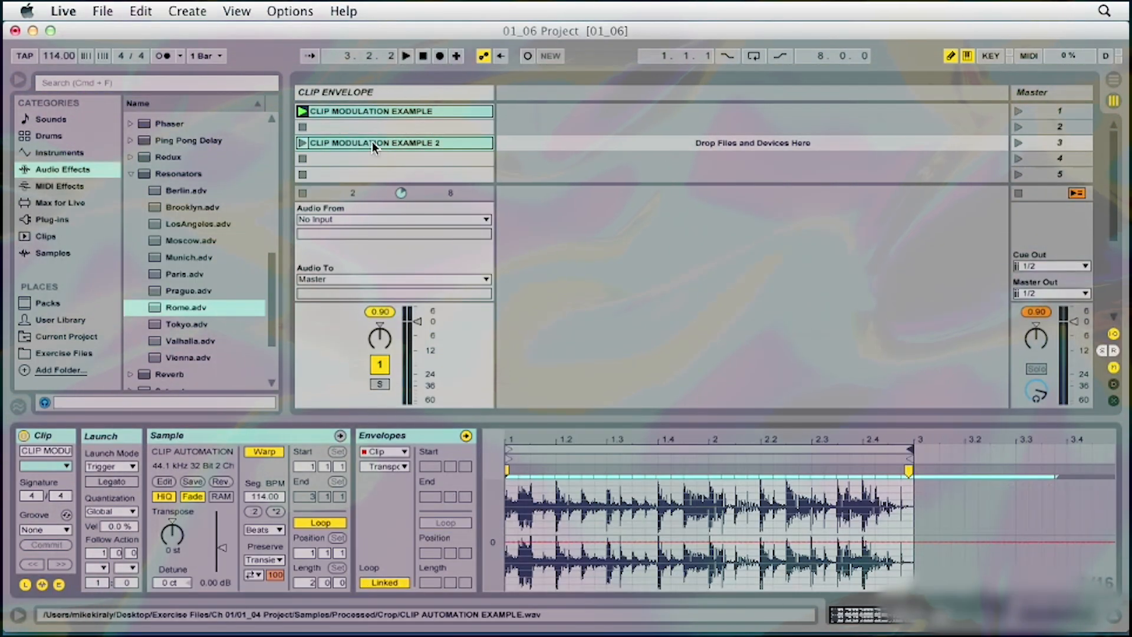
pyautogui.click(394, 467)
pyautogui.click(394, 478)
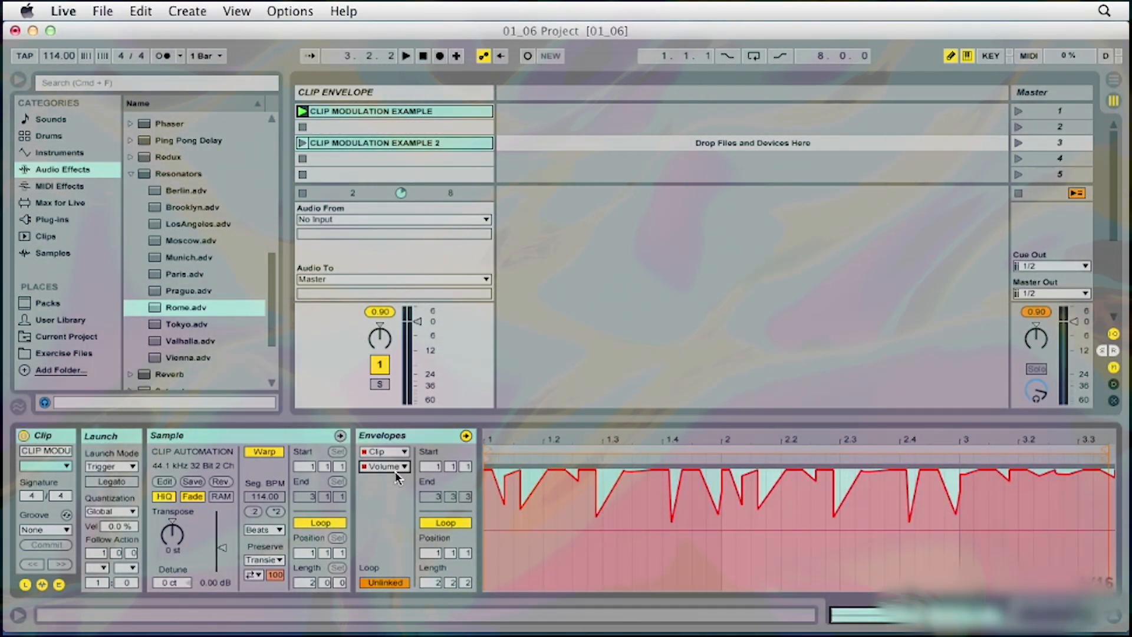
pyautogui.click(302, 144)
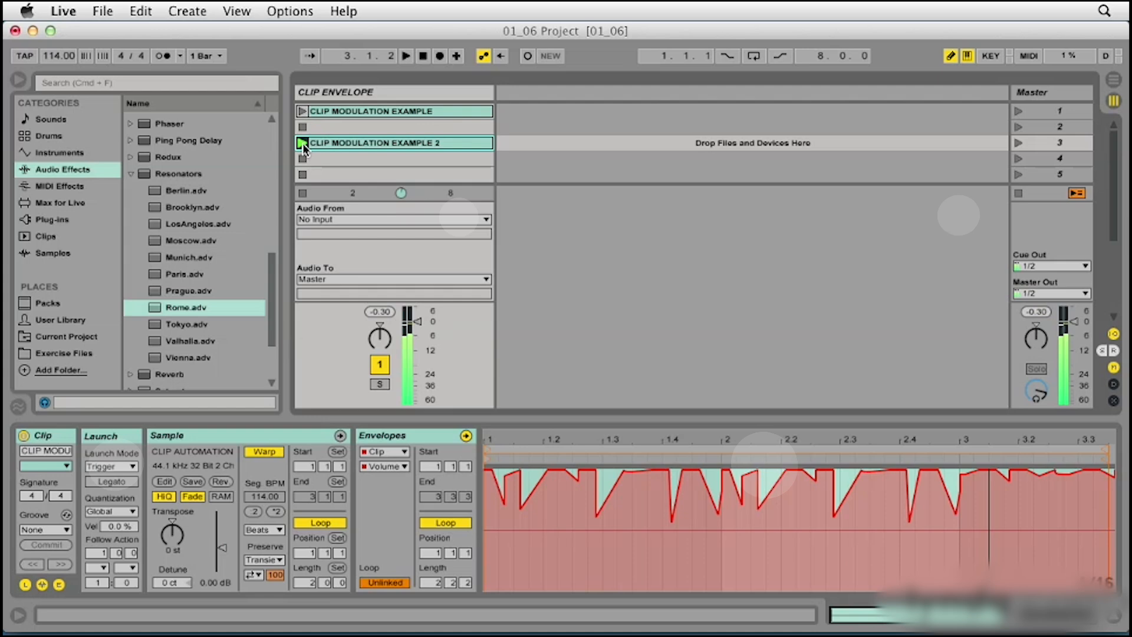
pyautogui.press('space')
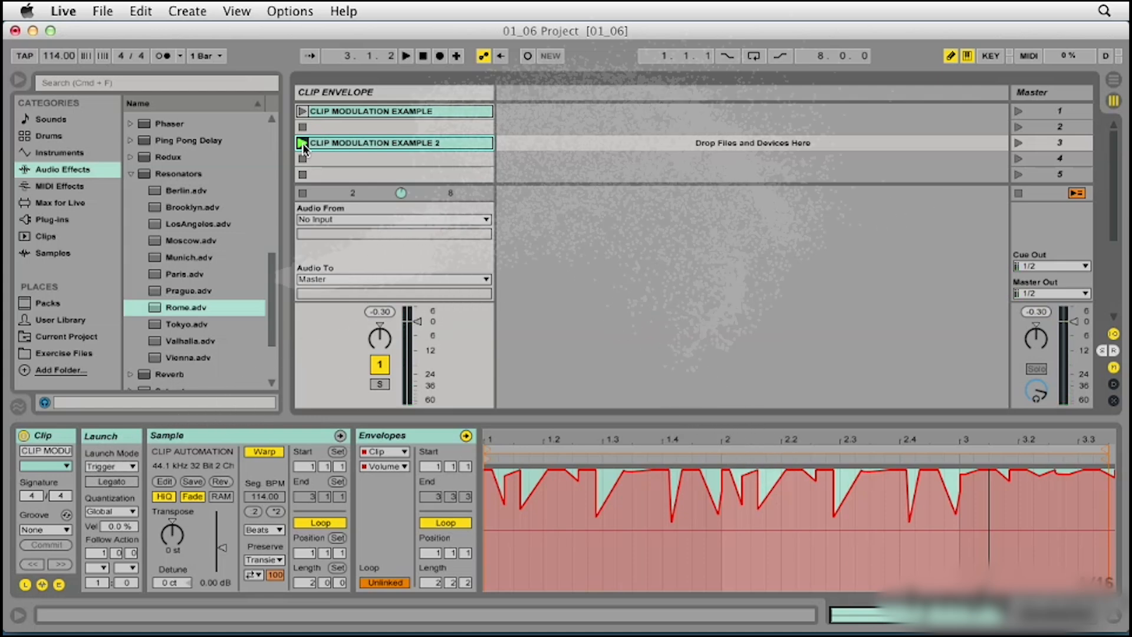